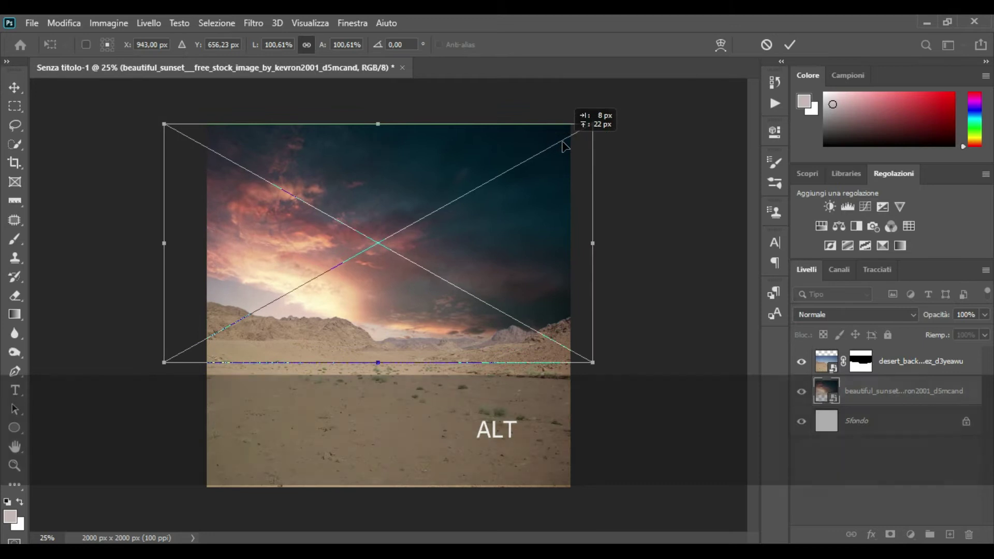
Commit the sunset sky's placement, rasterize the desert background layer and apply its layer mask
{"action": "left_click", "coordinate": [790, 45]}
{"action": "left_click", "coordinate": [890, 367]}
{"action": "right_click", "coordinate": [890, 367]}
{"action": "key", "text": "Escape"}
{"action": "right_click", "coordinate": [861, 362]}
{"action": "left_click", "coordinate": [873, 395]}
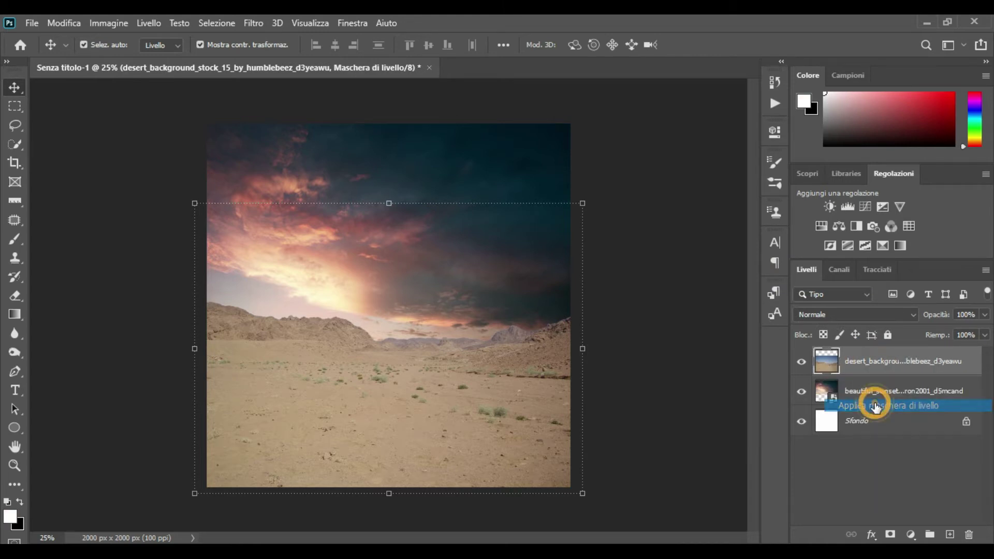
Place the landscape_stock_2 dune image as an embedded layer, scaled to about 46% and positioned over the lower part of the canvas
{"action": "left_click", "coordinate": [32, 22]}
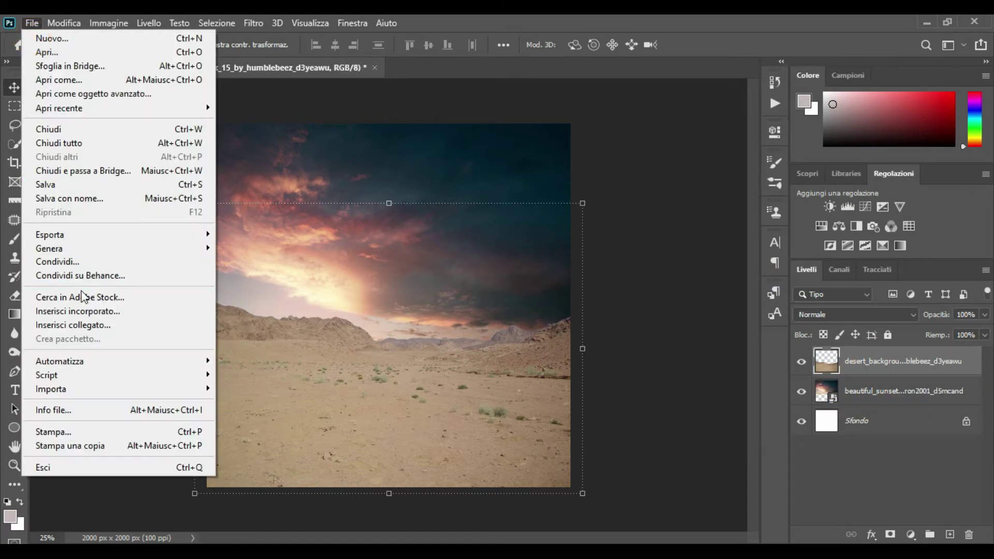
{"action": "left_click", "coordinate": [98, 311]}
{"action": "scroll", "coordinate": [311, 248], "scroll_direction": "down", "scroll_amount": 2}
{"action": "double_click", "coordinate": [334, 243]}
{"action": "left_click_drag", "start_coordinate": [423, 336], "coordinate": [427, 389]}
{"action": "left_click_drag", "start_coordinate": [571, 249], "coordinate": [578, 249]}
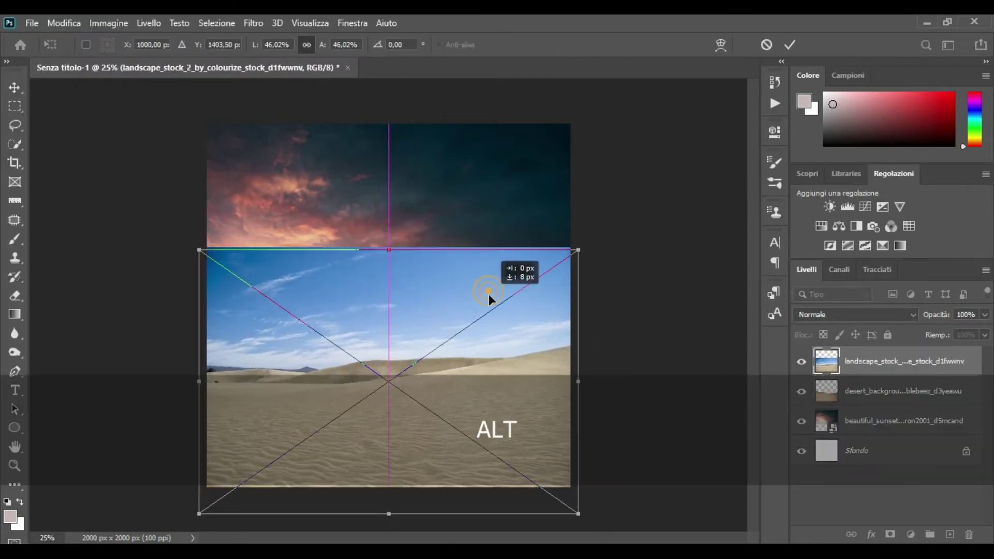
{"action": "left_click", "coordinate": [790, 44]}
Add a layer mask to the dune layer and hide its sky with a soft black brush at 100% opacity
{"action": "left_click", "coordinate": [890, 535]}
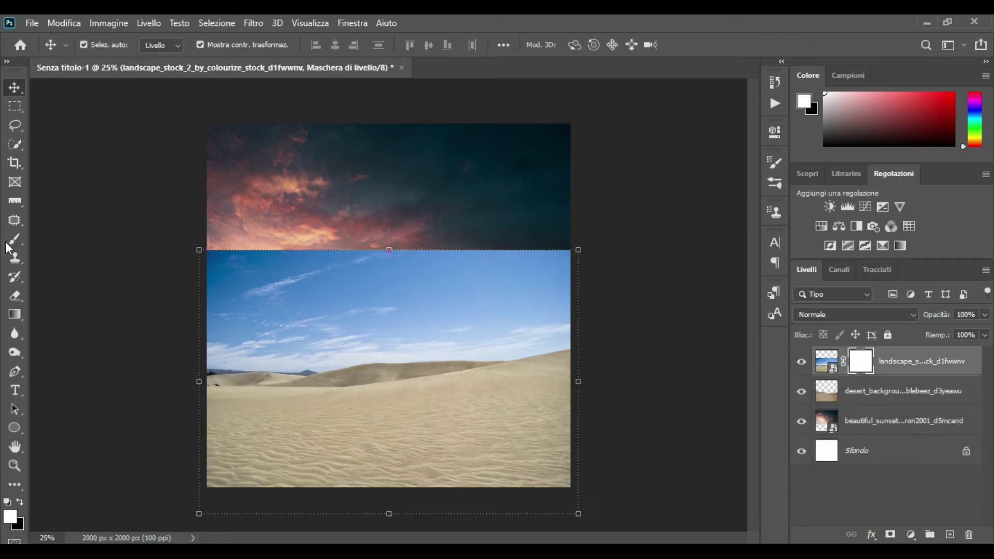
{"action": "key", "text": "b"}
{"action": "left_click", "coordinate": [775, 184]}
{"action": "left_click", "coordinate": [735, 156]}
{"action": "left_click_drag", "start_coordinate": [339, 354], "coordinate": [369, 353]}
{"action": "left_click_drag", "start_coordinate": [281, 48], "coordinate": [350, 48]}
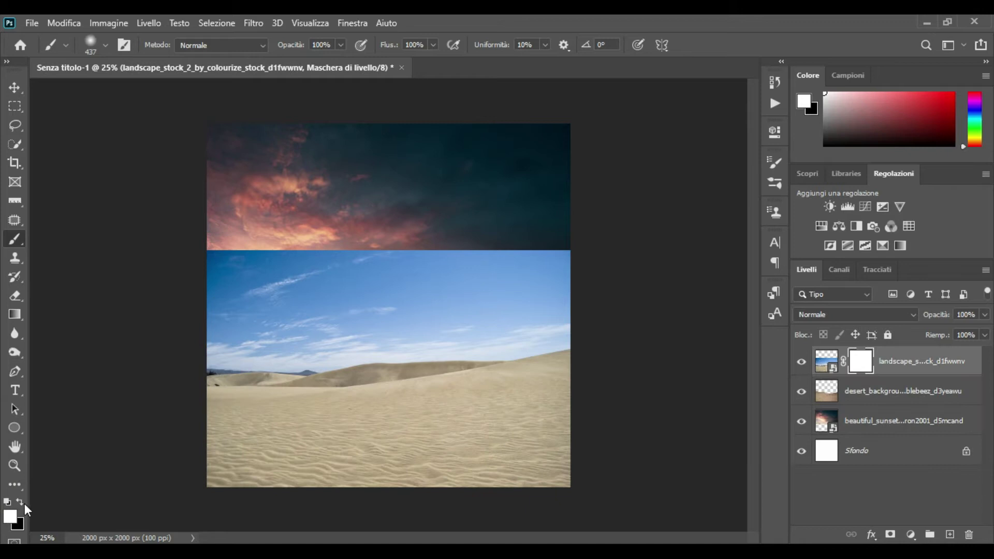
{"action": "key", "text": "x"}
{"action": "mouse_move", "coordinate": [240, 248]}
{"action": "left_mouse_down"}
{"action": "mouse_move", "coordinate": [202, 256]}
{"action": "mouse_move", "coordinate": [190, 291]}
{"action": "mouse_move", "coordinate": [204, 270]}
{"action": "mouse_move", "coordinate": [416, 231]}
{"action": "mouse_move", "coordinate": [767, 274]}
{"action": "mouse_move", "coordinate": [402, 292]}
{"action": "mouse_move", "coordinate": [608, 337]}
{"action": "mouse_move", "coordinate": [523, 328]}
{"action": "mouse_move", "coordinate": [434, 330]}
{"action": "mouse_move", "coordinate": [481, 339]}
{"action": "mouse_move", "coordinate": [187, 346]}
{"action": "mouse_move", "coordinate": [191, 377]}
{"action": "left_mouse_up"}
Lower the brush opacity to 18% and blend the edges of the dune layer into the desert on its mask
{"action": "left_click_drag", "start_coordinate": [295, 44], "coordinate": [241, 49]}
{"action": "mouse_move", "coordinate": [193, 398]}
{"action": "left_mouse_down"}
{"action": "mouse_move", "coordinate": [255, 355]}
{"action": "mouse_move", "coordinate": [231, 359]}
{"action": "mouse_move", "coordinate": [326, 352]}
{"action": "left_mouse_up"}
{"action": "mouse_move", "coordinate": [453, 353]}
{"action": "left_mouse_down"}
{"action": "mouse_move", "coordinate": [571, 389]}
{"action": "mouse_move", "coordinate": [527, 371]}
{"action": "mouse_move", "coordinate": [302, 372]}
{"action": "mouse_move", "coordinate": [217, 396]}
{"action": "mouse_move", "coordinate": [147, 470]}
{"action": "mouse_move", "coordinate": [333, 387]}
{"action": "mouse_move", "coordinate": [406, 365]}
{"action": "mouse_move", "coordinate": [528, 380]}
{"action": "mouse_move", "coordinate": [534, 374]}
{"action": "mouse_move", "coordinate": [517, 369]}
{"action": "mouse_move", "coordinate": [620, 370]}
{"action": "mouse_move", "coordinate": [479, 368]}
{"action": "mouse_move", "coordinate": [562, 401]}
{"action": "mouse_move", "coordinate": [503, 379]}
{"action": "mouse_move", "coordinate": [468, 401]}
{"action": "mouse_move", "coordinate": [558, 454]}
{"action": "mouse_move", "coordinate": [492, 409]}
{"action": "mouse_move", "coordinate": [540, 415]}
{"action": "mouse_move", "coordinate": [521, 406]}
{"action": "mouse_move", "coordinate": [576, 441]}
{"action": "mouse_move", "coordinate": [541, 421]}
{"action": "left_mouse_up"}
{"action": "mouse_move", "coordinate": [206, 464]}
{"action": "left_mouse_down"}
{"action": "mouse_move", "coordinate": [213, 480]}
{"action": "mouse_move", "coordinate": [533, 486]}
{"action": "mouse_move", "coordinate": [471, 402]}
{"action": "mouse_move", "coordinate": [193, 402]}
{"action": "left_mouse_up"}
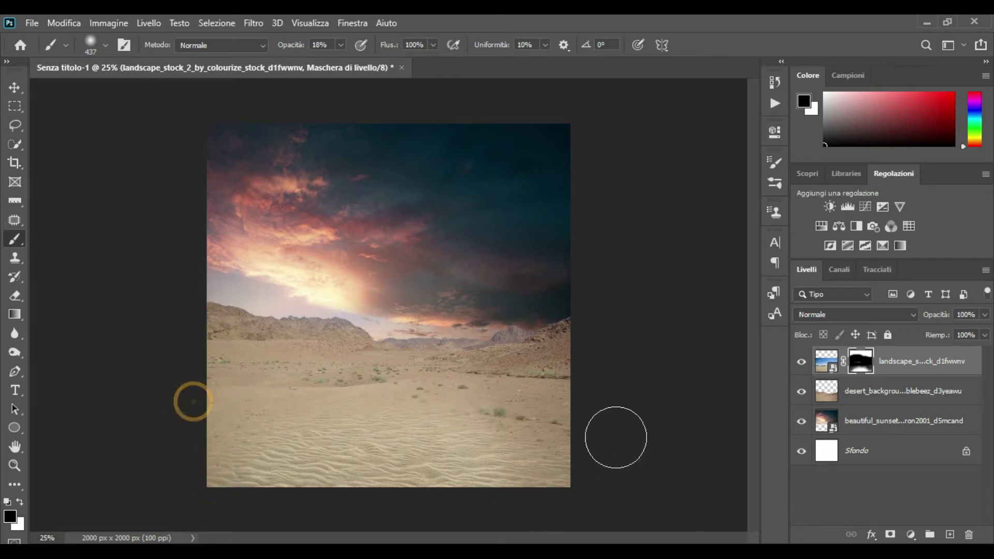
Rasterize the dune landscape layer and apply its layer mask
{"action": "left_click", "coordinate": [17, 87]}
{"action": "right_click", "coordinate": [897, 369]}
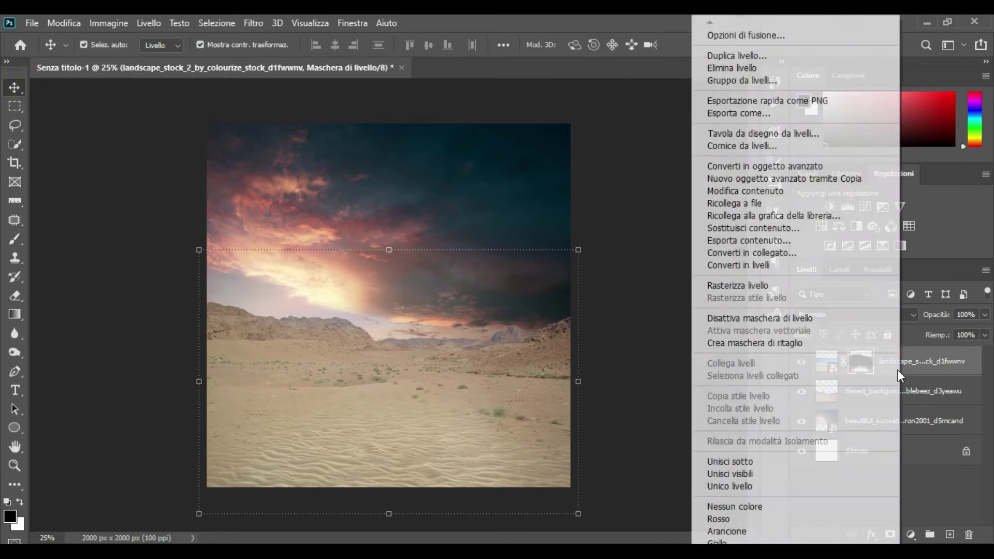
{"action": "left_click", "coordinate": [881, 285]}
{"action": "right_click", "coordinate": [866, 371]}
{"action": "left_click", "coordinate": [880, 413]}
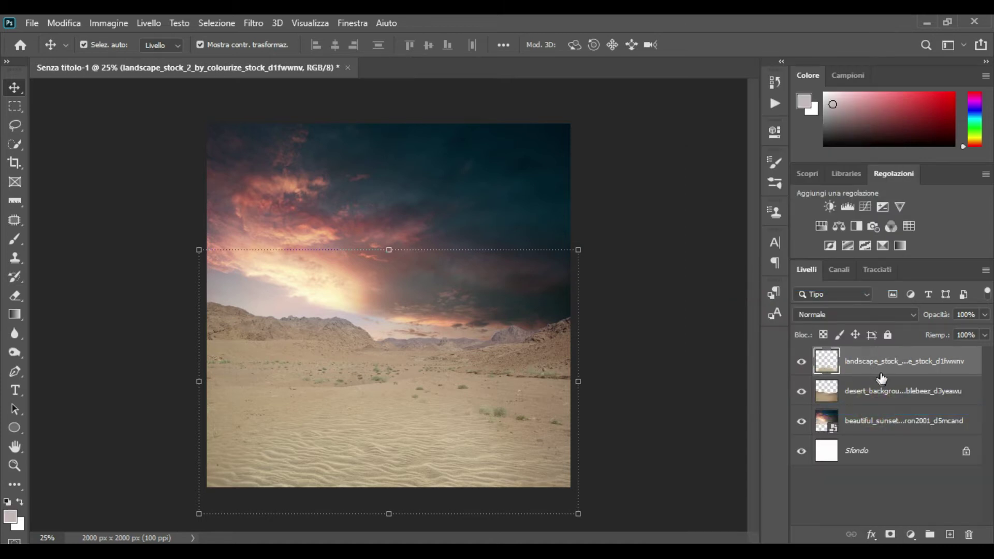
Merge the dune landscape layer with the desert background layer
{"action": "left_click", "coordinate": [884, 396], "text": "ctrl"}
{"action": "right_click", "coordinate": [883, 395]}
{"action": "left_click", "coordinate": [738, 445]}
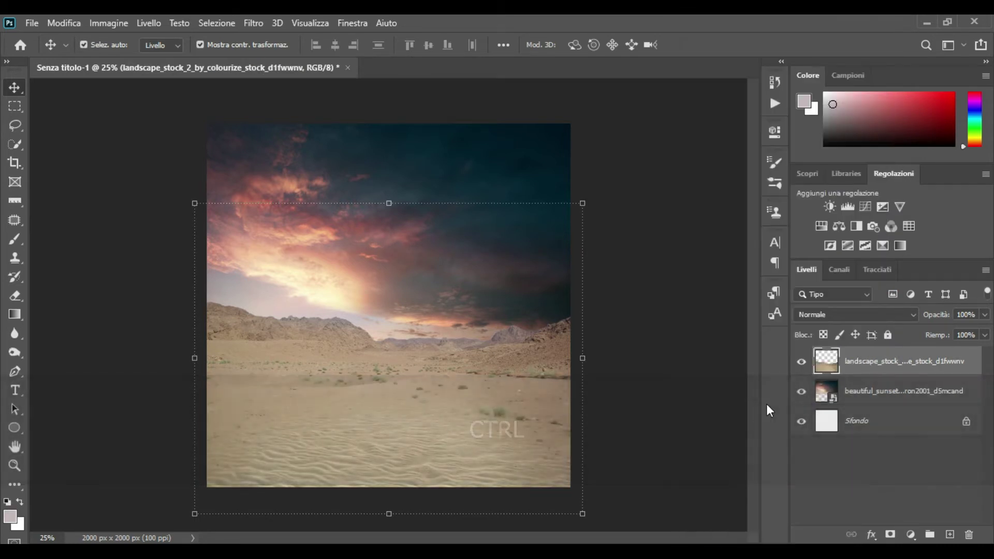
Add a Brightness/Contrast adjustment clipped to the merged desert layer with brightness -51 and contrast 56
{"action": "left_click", "coordinate": [911, 534]}
{"action": "left_click", "coordinate": [887, 318]}
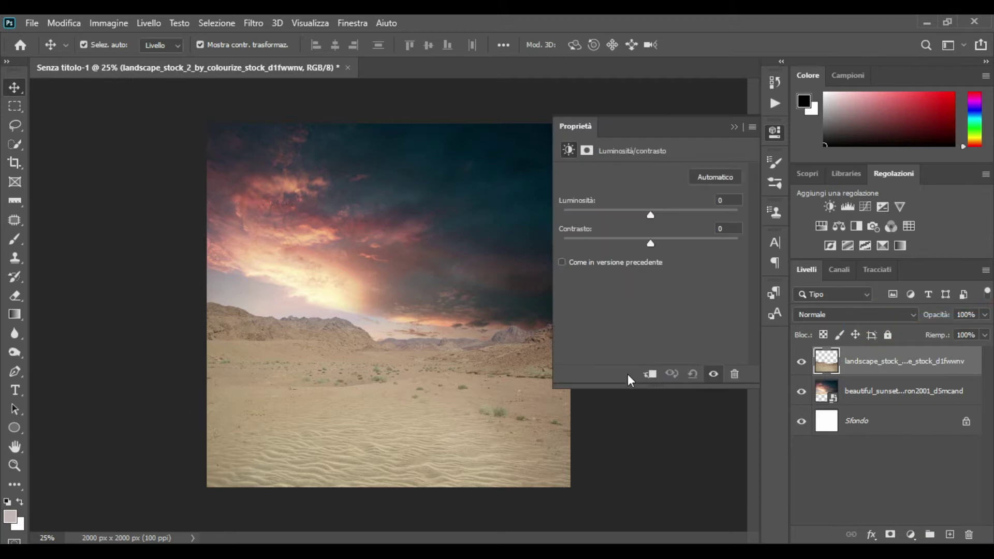
{"action": "left_click", "coordinate": [649, 374]}
{"action": "left_click_drag", "start_coordinate": [651, 214], "coordinate": [636, 215]}
{"action": "left_click_drag", "start_coordinate": [666, 248], "coordinate": [698, 254]}
{"action": "left_click_drag", "start_coordinate": [635, 214], "coordinate": [621, 214]}
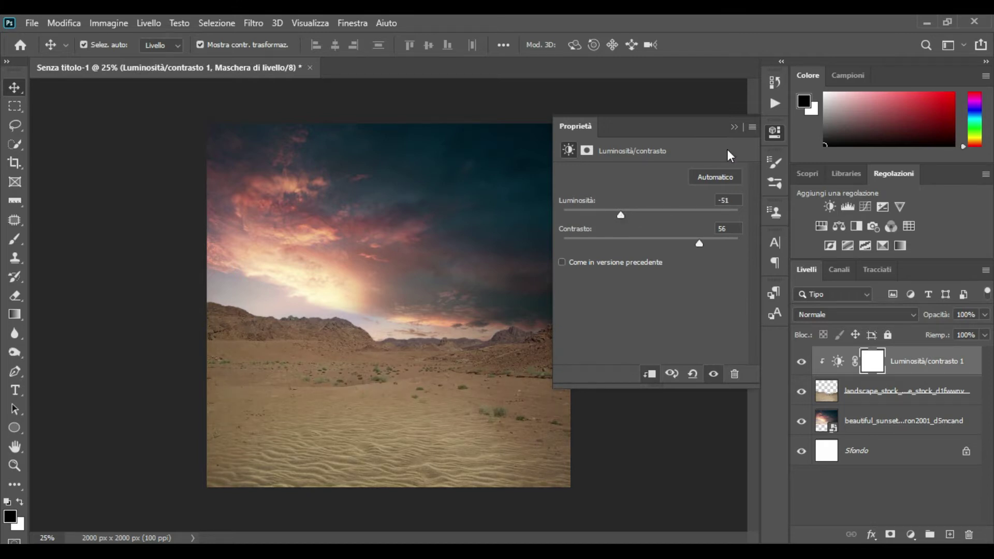
Paint black at low opacity on the desert's Brightness/Contrast mask across the middle ground, and compare the ground with and without the adjustment
{"action": "left_click", "coordinate": [15, 239]}
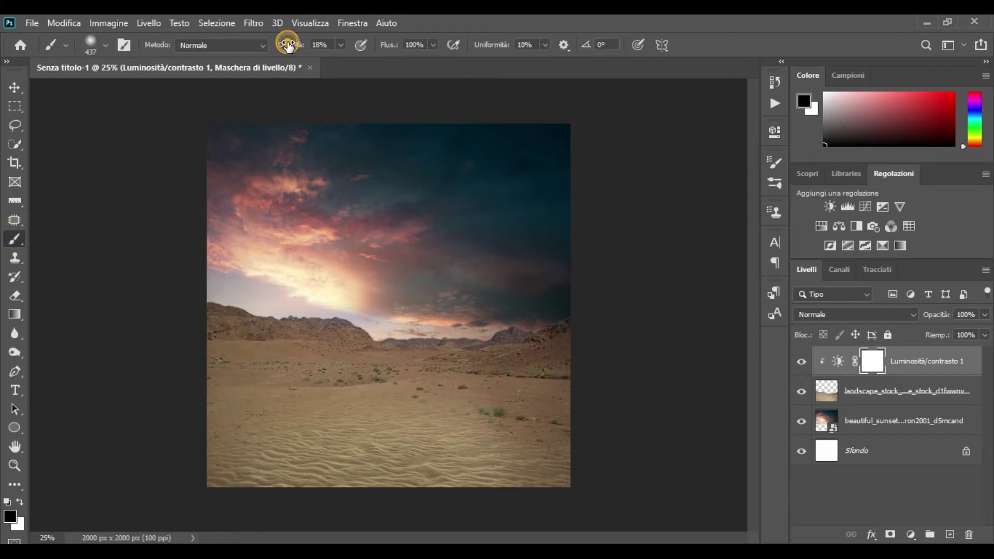
{"action": "left_click", "coordinate": [352, 370]}
{"action": "left_click", "coordinate": [395, 366]}
{"action": "left_click", "coordinate": [462, 370]}
{"action": "left_click", "coordinate": [345, 364]}
{"action": "left_click", "coordinate": [294, 388]}
{"action": "left_click", "coordinate": [457, 378]}
{"action": "left_click", "coordinate": [486, 490]}
{"action": "left_click", "coordinate": [15, 88]}
{"action": "left_click", "coordinate": [805, 364]}
{"action": "left_click", "coordinate": [802, 365]}
{"action": "left_click", "coordinate": [633, 324]}
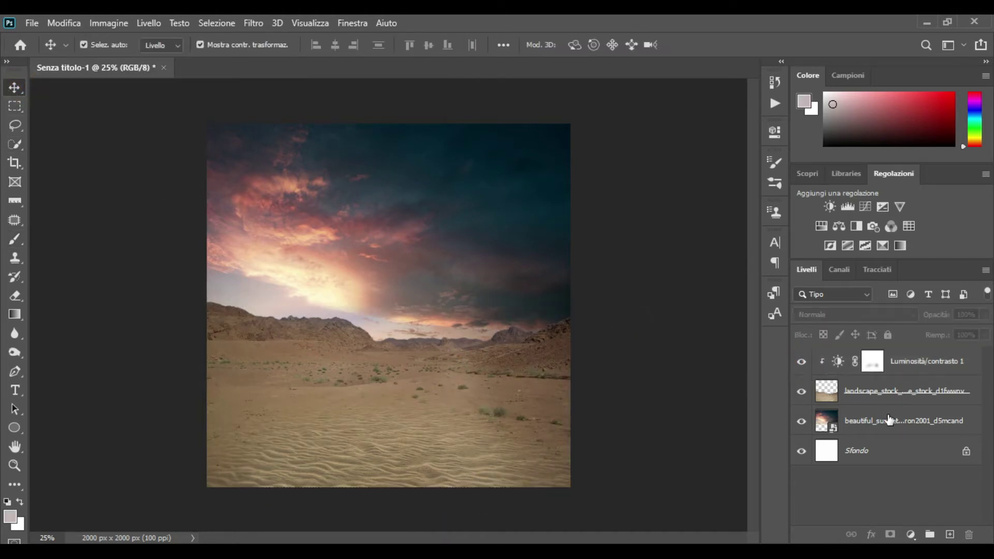
Add a Brightness/Contrast adjustment clipped to the sunset sky layer, with brightness 18 and reduced contrast
{"action": "left_click", "coordinate": [890, 419]}
{"action": "left_click", "coordinate": [911, 535]}
{"action": "left_click", "coordinate": [881, 327]}
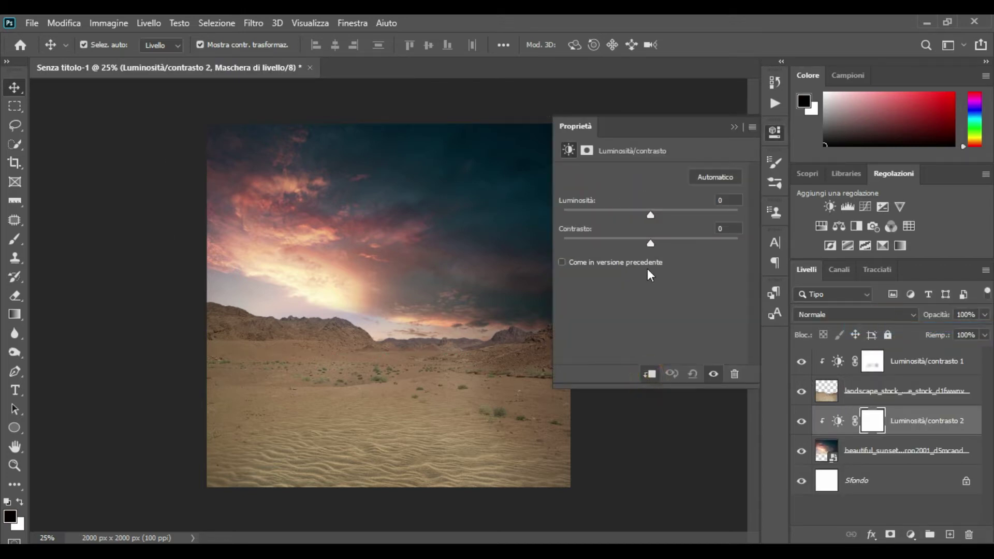
{"action": "left_click_drag", "start_coordinate": [651, 215], "coordinate": [658, 215]}
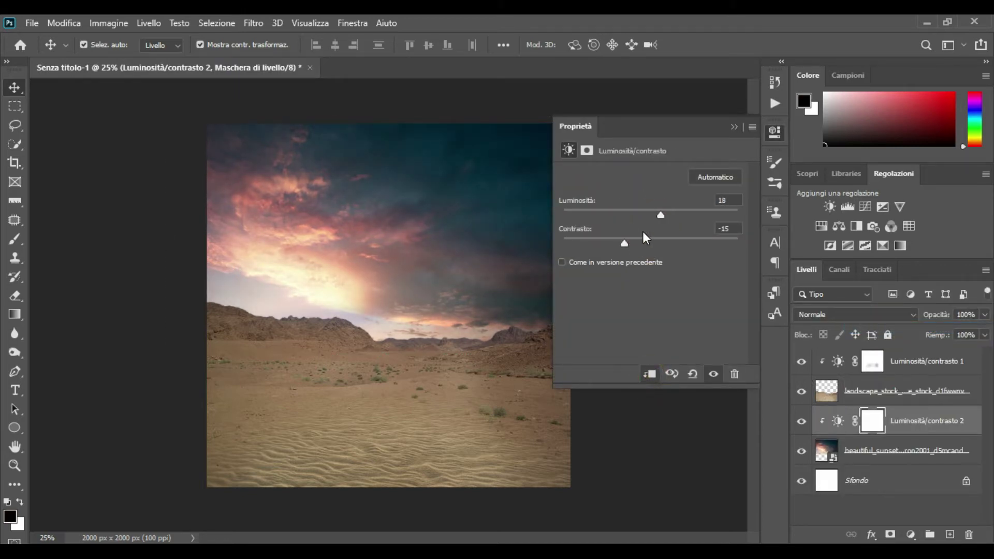
{"action": "left_click_drag", "start_coordinate": [608, 246], "coordinate": [620, 247]}
{"action": "left_click", "coordinate": [714, 374]}
{"action": "left_click", "coordinate": [714, 374]}
{"action": "left_click", "coordinate": [734, 126]}
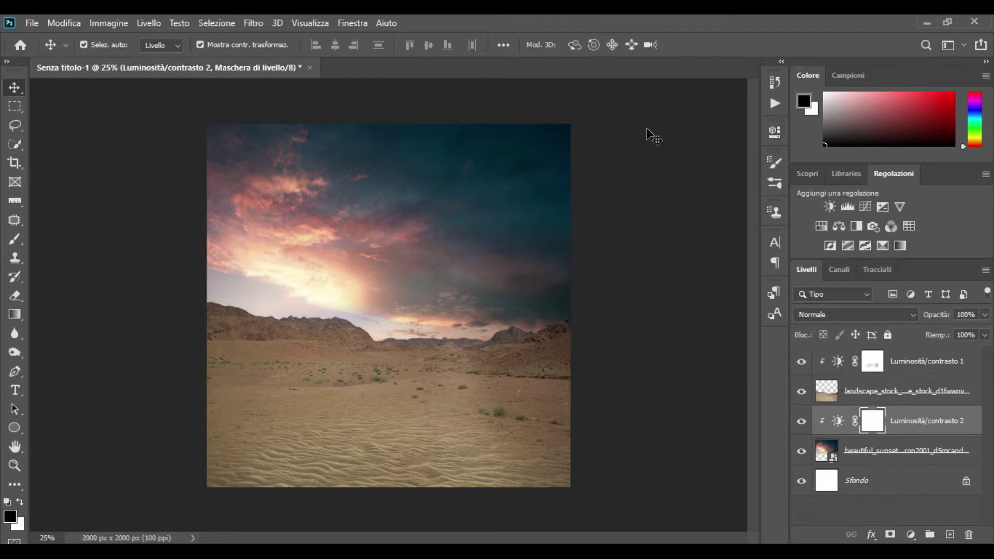
Open the teddy bear photo olliss-fw3tDhjvD94-unsplash from the Nuova cartella (4) folder
{"action": "left_click", "coordinate": [35, 25]}
{"action": "left_click", "coordinate": [43, 49]}
{"action": "scroll", "coordinate": [366, 245], "scroll_direction": "down", "scroll_amount": 10}
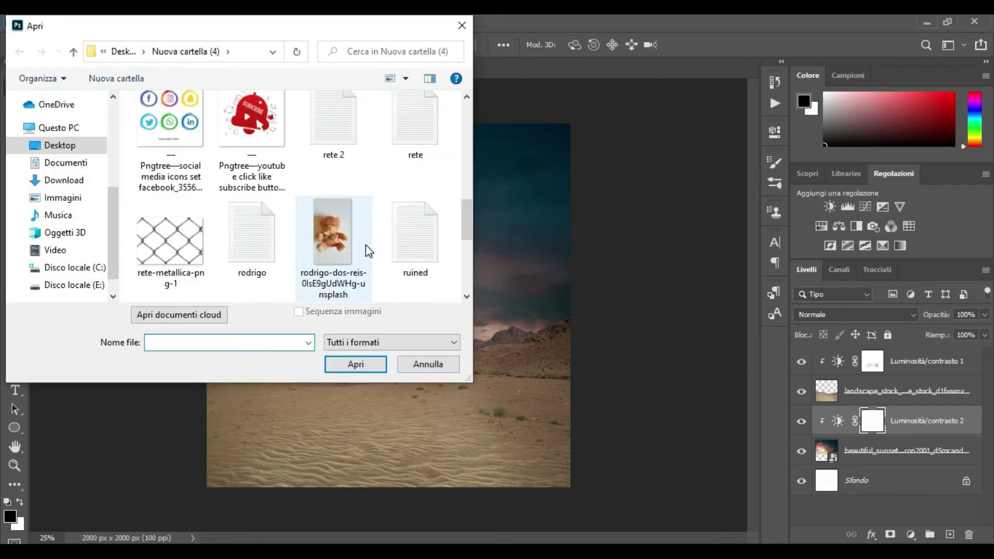
{"action": "scroll", "coordinate": [339, 217], "scroll_direction": "up", "scroll_amount": 5}
{"action": "scroll", "coordinate": [371, 224], "scroll_direction": "down", "scroll_amount": 1}
{"action": "left_click", "coordinate": [415, 243]}
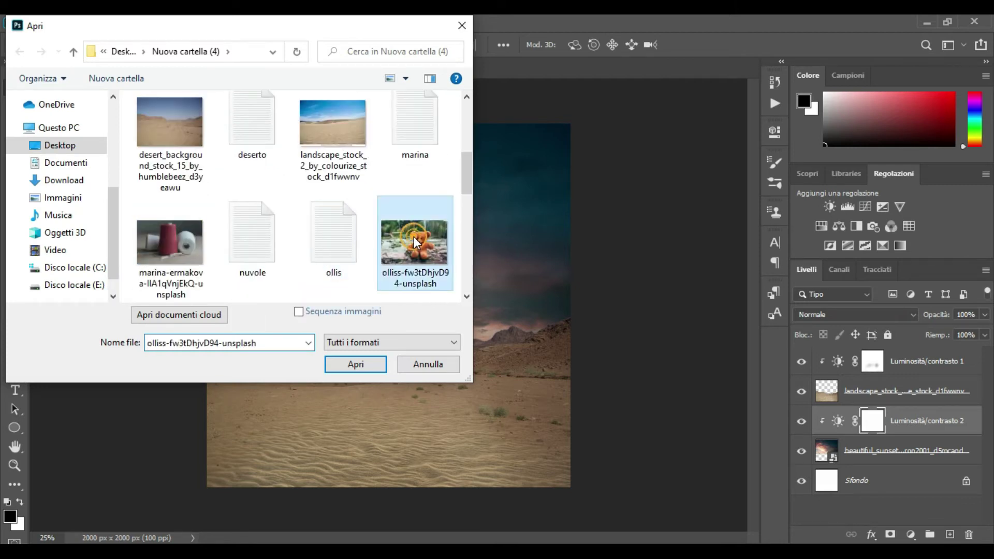
{"action": "double_click", "coordinate": [414, 243]}
Select the teddy bear with Select Subject, subtract the gap between its arm and leg, and mask out the background
{"action": "left_click", "coordinate": [15, 144]}
{"action": "left_click", "coordinate": [421, 45]}
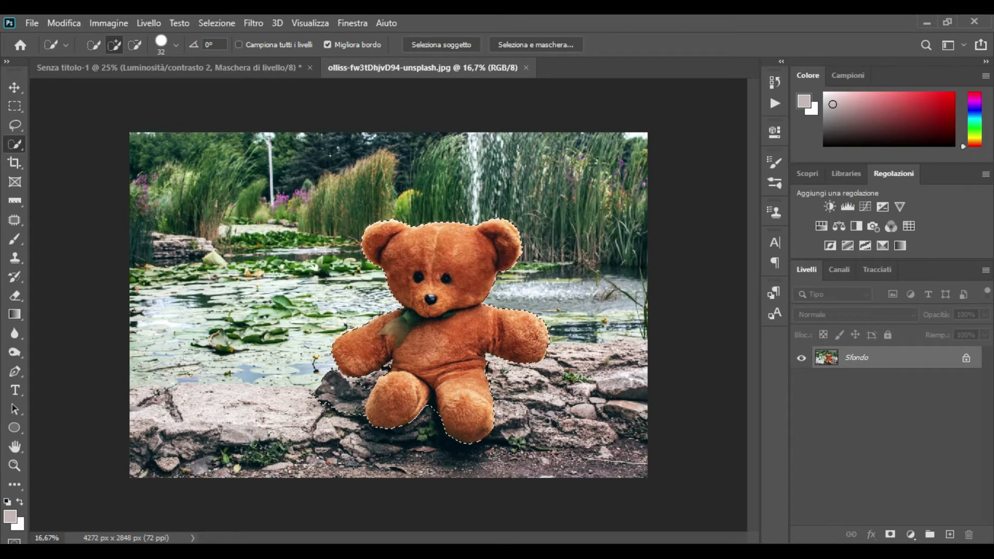
{"action": "mouse_move", "coordinate": [348, 389]}
{"action": "left_mouse_down"}
{"action": "mouse_move", "coordinate": [326, 402]}
{"action": "mouse_move", "coordinate": [318, 379]}
{"action": "left_mouse_up"}
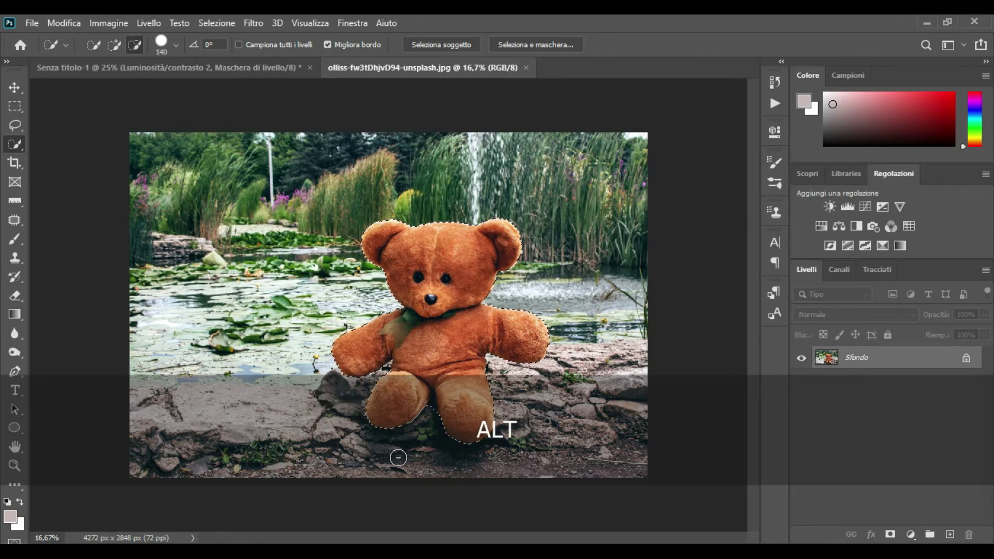
{"action": "scroll", "coordinate": [390, 387], "scroll_direction": "up", "scroll_amount": 8}
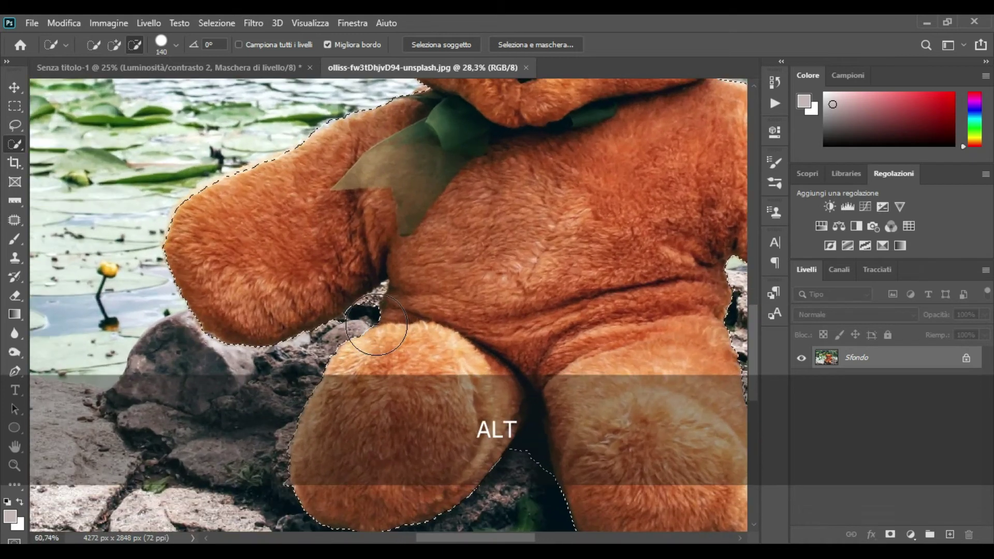
{"action": "left_click_drag", "start_coordinate": [378, 325], "coordinate": [355, 323]}
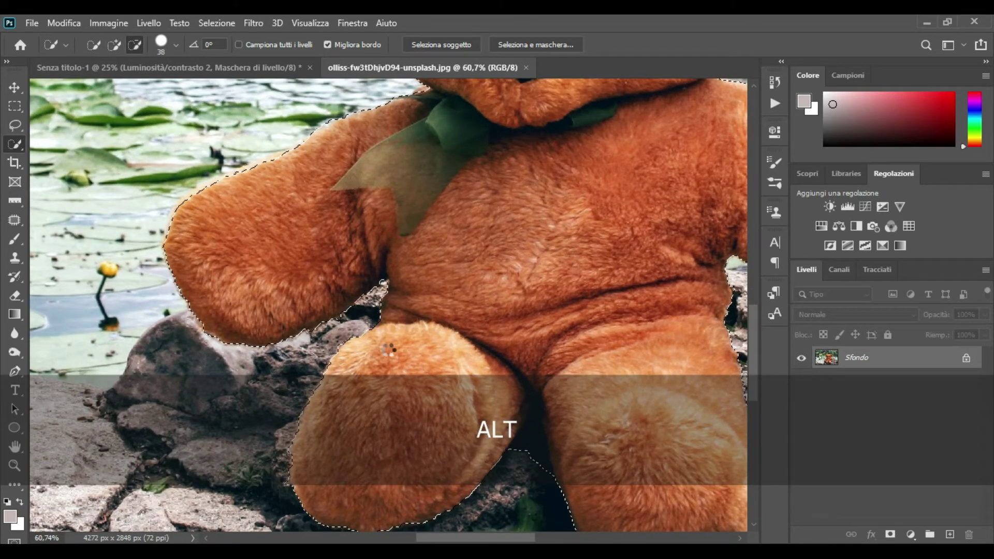
{"action": "left_click", "coordinate": [891, 535]}
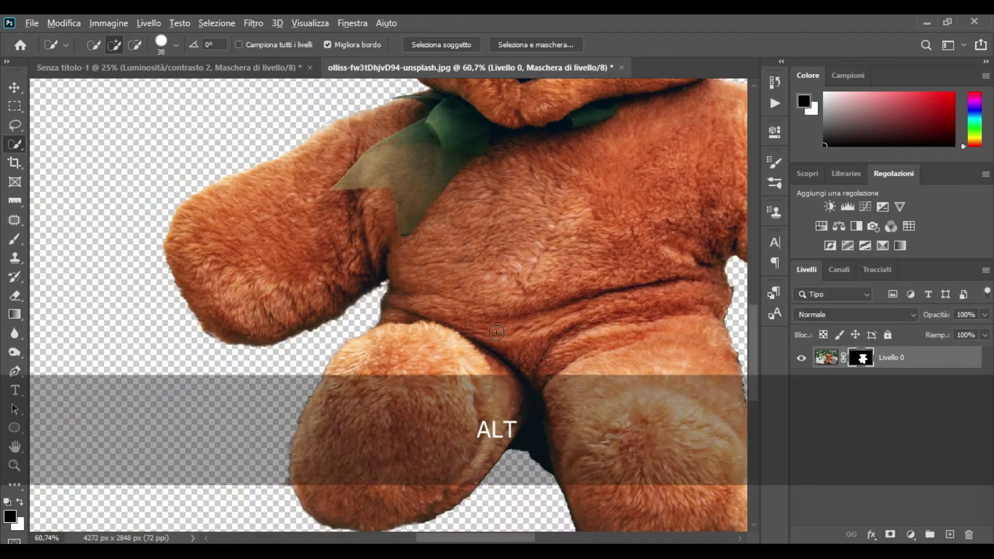
Bring the masked teddy bear into the Senza titolo-1 composition
{"action": "scroll", "coordinate": [492, 331], "scroll_direction": "down", "scroll_amount": 2}
{"action": "scroll", "coordinate": [492, 330], "scroll_direction": "down", "scroll_amount": 3}
{"action": "left_click", "coordinate": [15, 87]}
{"action": "left_click_drag", "start_coordinate": [520, 216], "coordinate": [407, 348]}
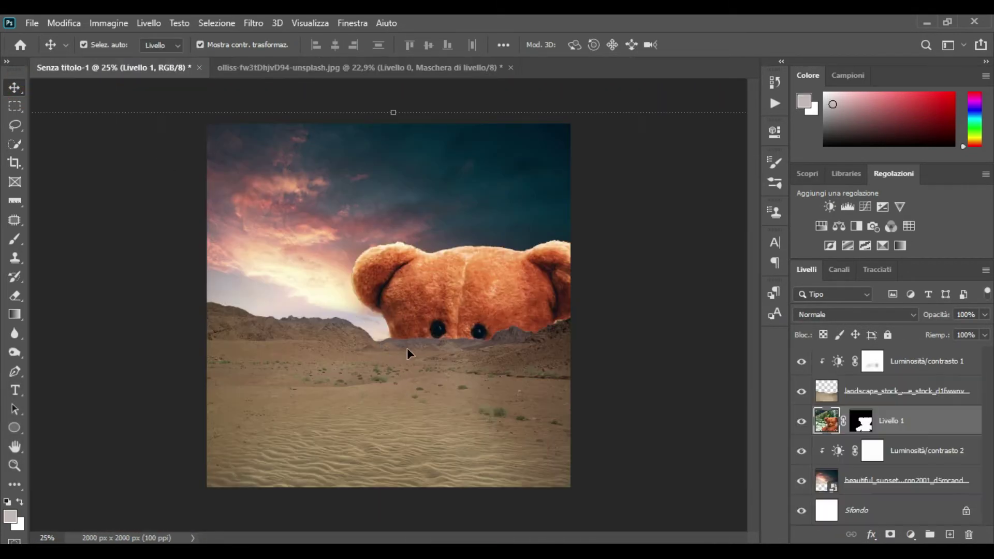
{"action": "left_click_drag", "start_coordinate": [434, 313], "coordinate": [381, 296]}
Move the teddy bear layer to the top of the layer stack and release its clipping mask
{"action": "left_click_drag", "start_coordinate": [913, 424], "coordinate": [903, 364]}
{"action": "left_click_drag", "start_coordinate": [390, 415], "coordinate": [376, 389]}
{"action": "key", "text": "ctrl+z"}
{"action": "left_click_drag", "start_coordinate": [907, 393], "coordinate": [911, 364]}
{"action": "scroll", "coordinate": [577, 403], "scroll_direction": "down", "scroll_amount": 2}
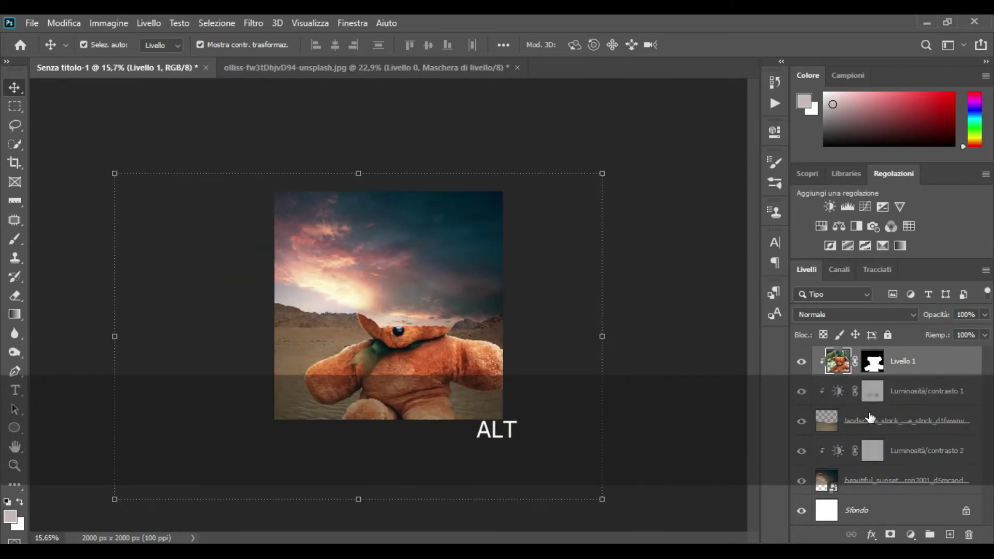
{"action": "right_click", "coordinate": [914, 362]}
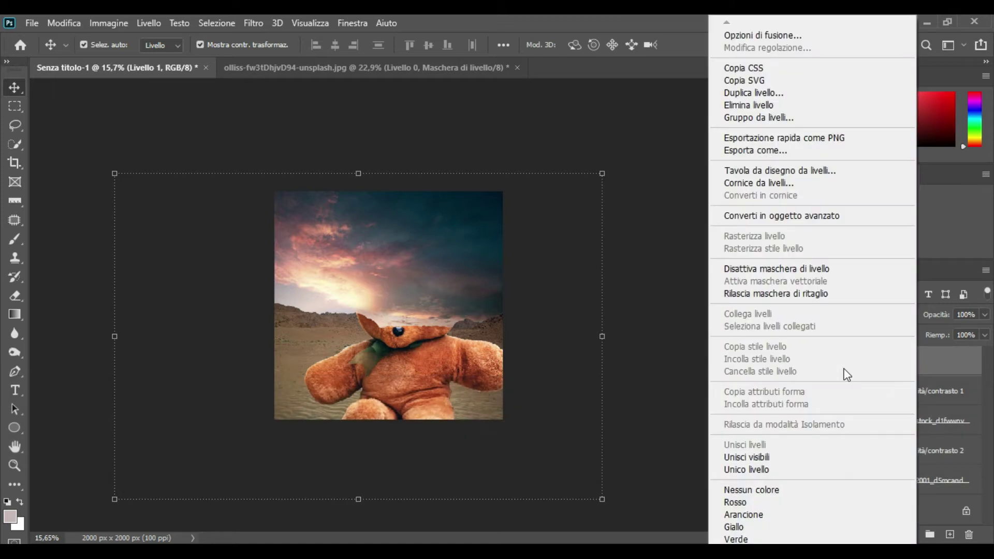
{"action": "left_click", "coordinate": [757, 294]}
Scale the teddy bear to 52.51%, rotate it -5.59°, seat it on the sand and apply its layer mask
{"action": "left_click_drag", "start_coordinate": [598, 175], "coordinate": [539, 190]}
{"action": "scroll", "coordinate": [525, 229], "scroll_direction": "up", "scroll_amount": 2}
{"action": "left_click_drag", "start_coordinate": [396, 330], "coordinate": [403, 343]}
{"action": "left_click_drag", "start_coordinate": [531, 216], "coordinate": [526, 221]}
{"action": "left_click_drag", "start_coordinate": [395, 339], "coordinate": [400, 342]}
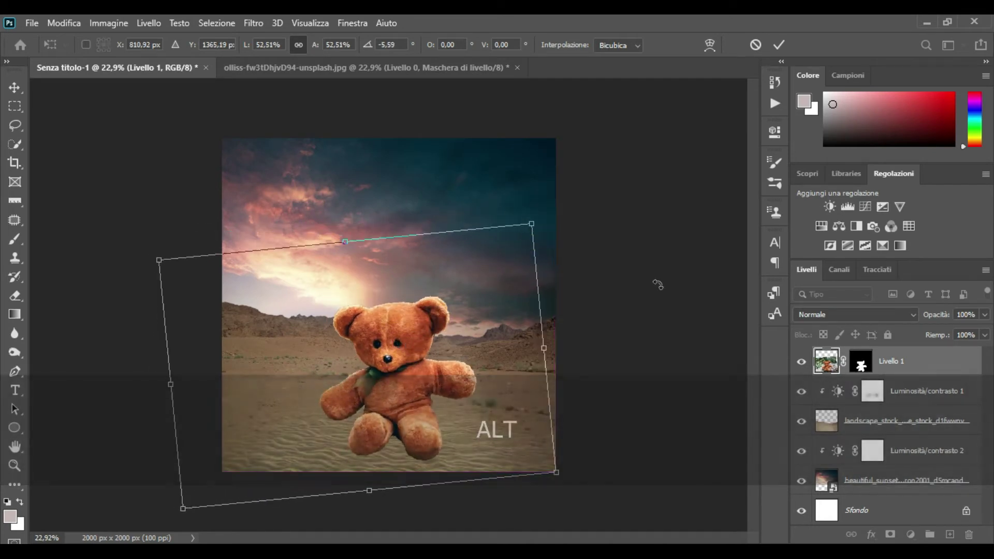
{"action": "left_click", "coordinate": [780, 45]}
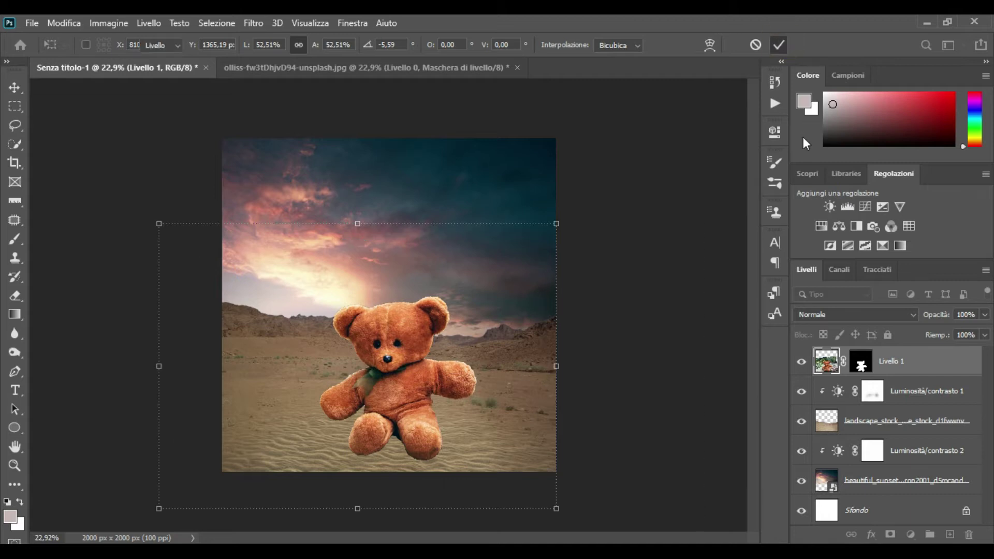
{"action": "right_click", "coordinate": [860, 369]}
{"action": "left_click", "coordinate": [857, 410]}
Add a Hue/Saturation adjustment clipped to the teddy bear with hue -4 and saturation -33
{"action": "left_click", "coordinate": [912, 535]}
{"action": "left_click", "coordinate": [902, 390]}
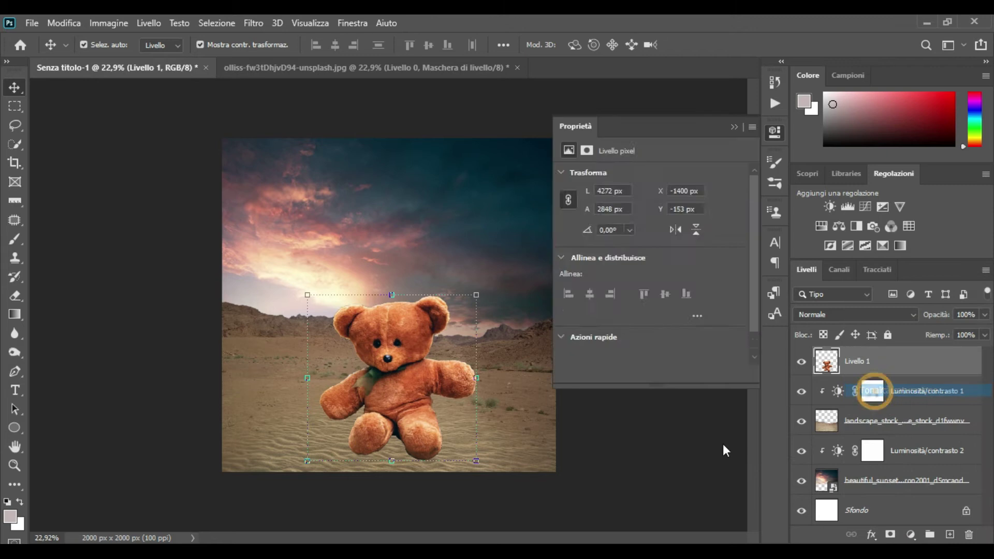
{"action": "left_click_drag", "start_coordinate": [650, 258], "coordinate": [647, 231]}
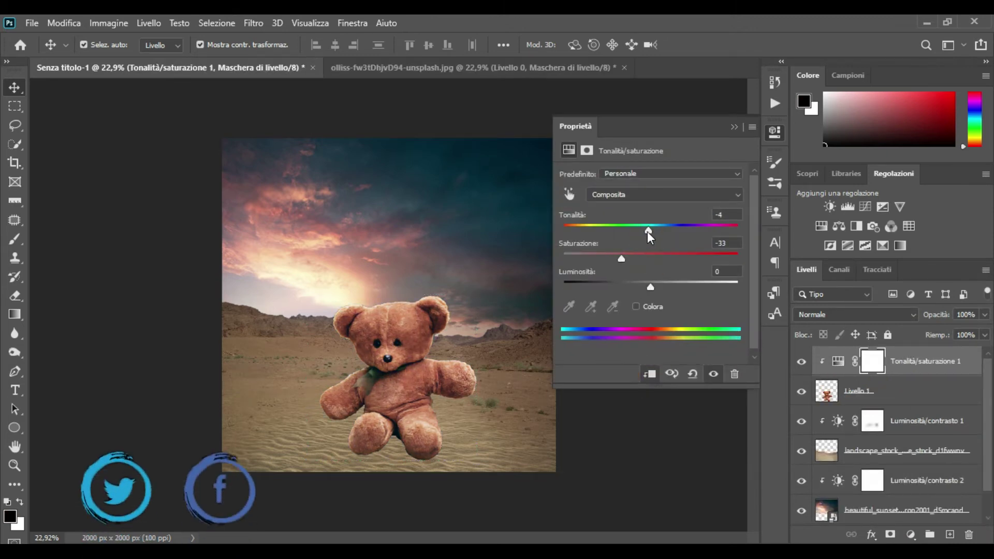
{"action": "left_click", "coordinate": [714, 374]}
{"action": "left_click", "coordinate": [735, 126]}
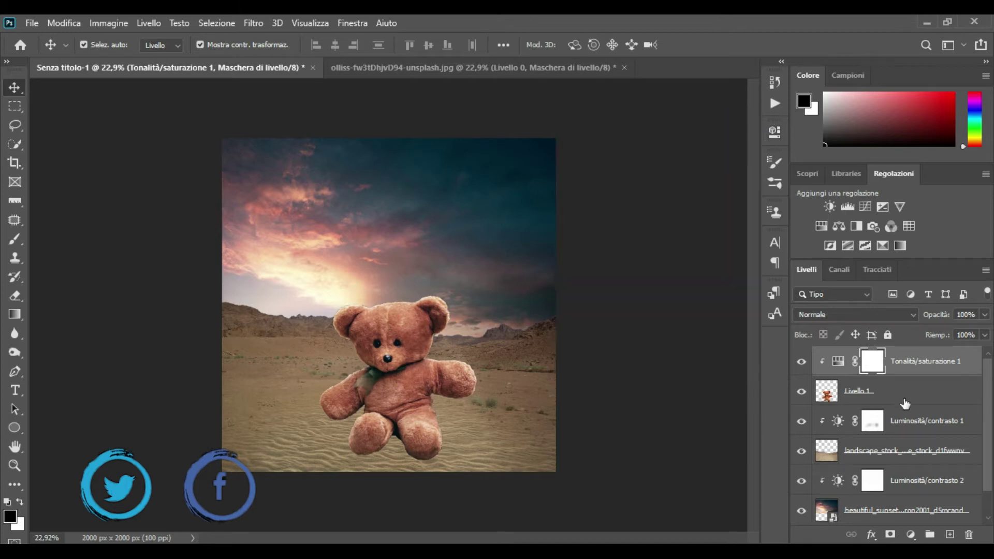
Create a new layer beneath the teddy bear and paint a soft black spot at 100% opacity between its legs
{"action": "left_click", "coordinate": [901, 392]}
{"action": "key", "text": "ctrl+shift+alt+n"}
{"action": "left_click_drag", "start_coordinate": [887, 394], "coordinate": [887, 424]}
{"action": "left_click", "coordinate": [15, 239]}
{"action": "left_click", "coordinate": [8, 502]}
{"action": "left_click_drag", "start_coordinate": [283, 47], "coordinate": [506, 153]}
{"action": "left_click_drag", "start_coordinate": [407, 433], "coordinate": [395, 440]}
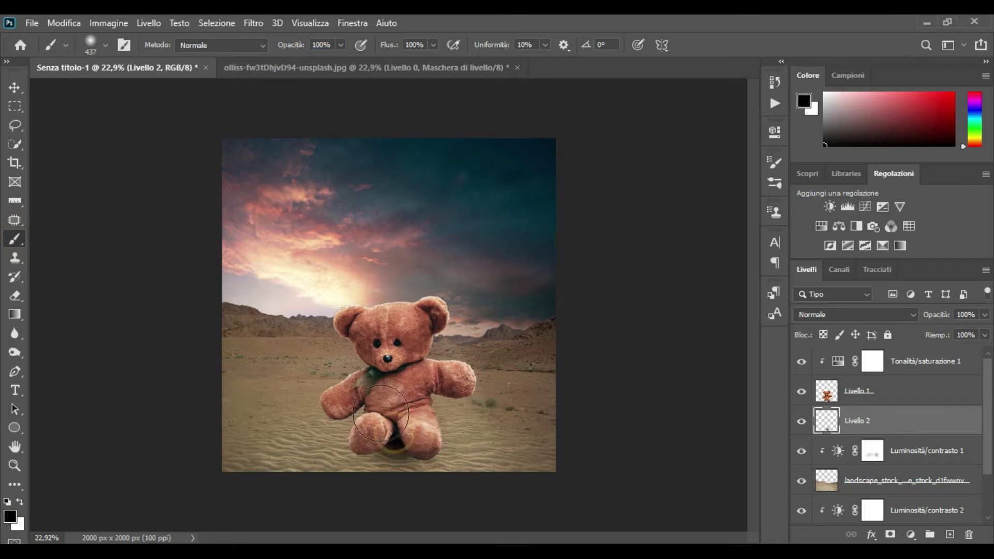
Flatten and widen the black spot into a ground shadow centred under the teddy bear
{"action": "key", "text": "v"}
{"action": "left_click_drag", "start_coordinate": [389, 375], "coordinate": [389, 415]}
{"action": "left_click_drag", "start_coordinate": [336, 441], "coordinate": [249, 442]}
{"action": "left_click_drag", "start_coordinate": [465, 440], "coordinate": [567, 429]}
{"action": "left_click_drag", "start_coordinate": [249, 442], "coordinate": [186, 441]}
{"action": "left_click", "coordinate": [406, 440]}
{"action": "left_click_drag", "start_coordinate": [407, 441], "coordinate": [413, 435]}
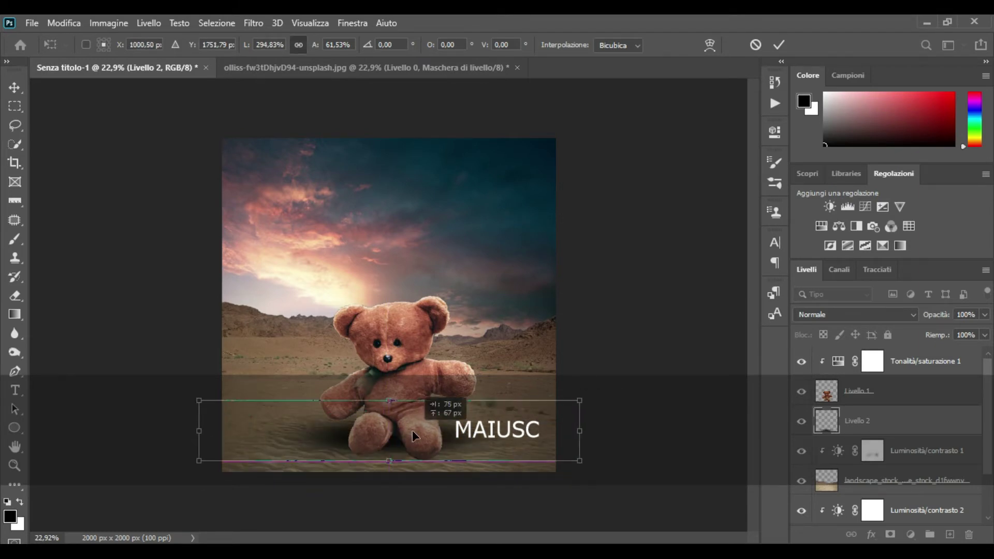
{"action": "left_click_drag", "start_coordinate": [201, 434], "coordinate": [248, 434]}
{"action": "left_click_drag", "start_coordinate": [419, 433], "coordinate": [406, 433]}
{"action": "left_click_drag", "start_coordinate": [569, 431], "coordinate": [556, 431]}
{"action": "left_click_drag", "start_coordinate": [400, 428], "coordinate": [399, 437]}
{"action": "left_click", "coordinate": [780, 45]}
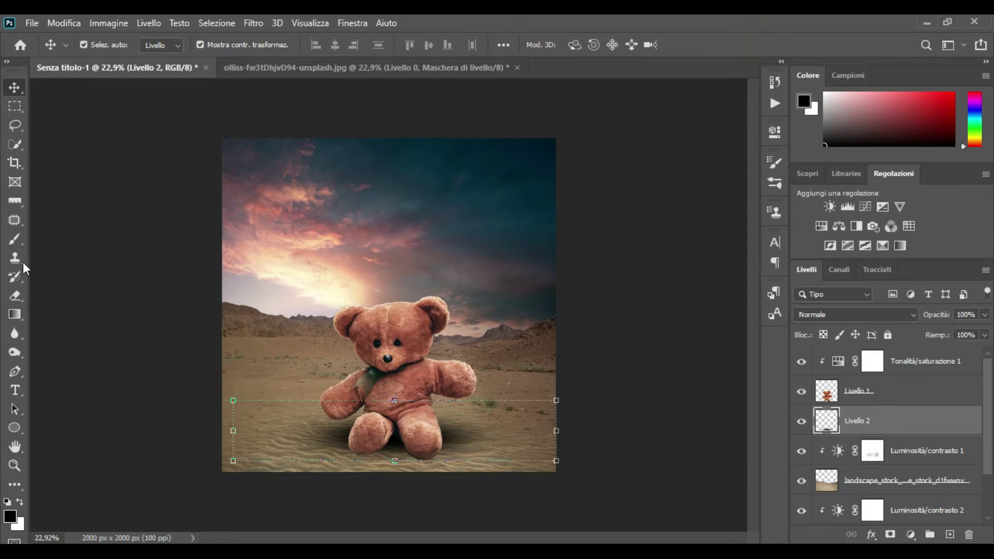
Paint darker contact shadows under both of the teddy bear's legs on the shadow layer with a black brush at 50% opacity
{"action": "left_click", "coordinate": [15, 239]}
{"action": "left_click_drag", "start_coordinate": [295, 44], "coordinate": [263, 47]}
{"action": "mouse_move", "coordinate": [397, 434]}
{"action": "left_mouse_down"}
{"action": "mouse_move", "coordinate": [361, 436]}
{"action": "mouse_move", "coordinate": [366, 449]}
{"action": "left_mouse_up"}
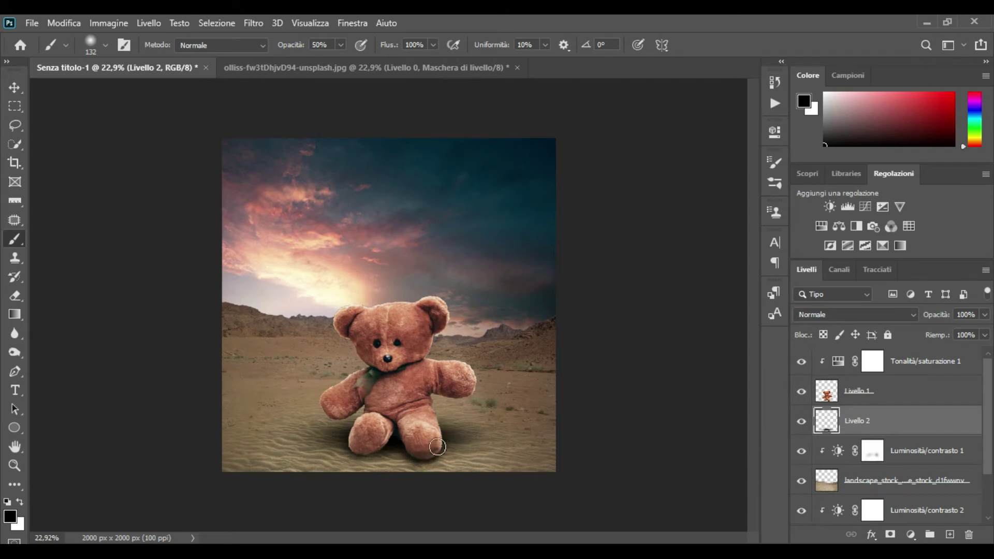
{"action": "left_click_drag", "start_coordinate": [355, 446], "coordinate": [367, 452]}
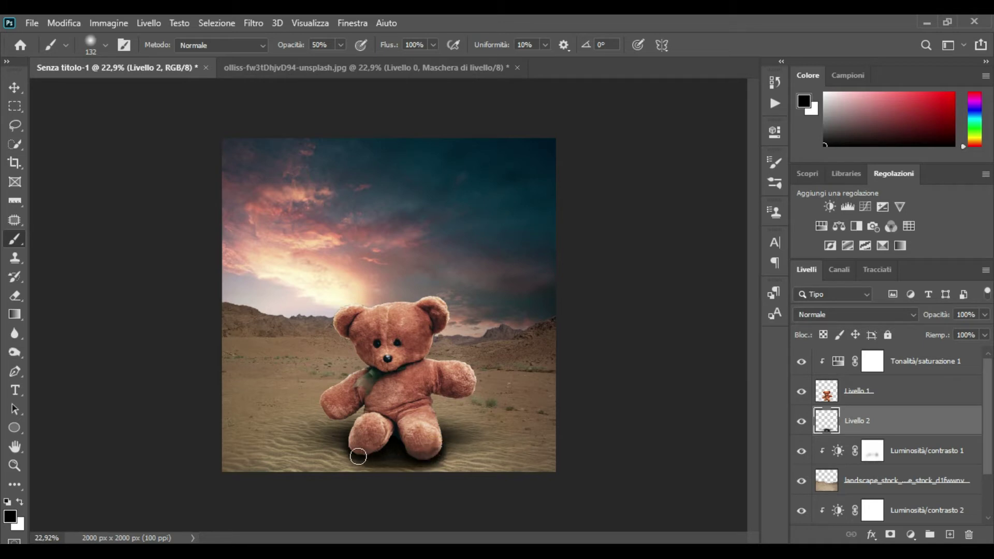
Set the shadow layer's fill to 96% and soften the shadow's lower edge with the Eraser at 19% opacity
{"action": "left_click_drag", "start_coordinate": [927, 342], "coordinate": [927, 342]}
{"action": "left_click", "coordinate": [15, 294]}
{"action": "left_click_drag", "start_coordinate": [235, 49], "coordinate": [226, 50]}
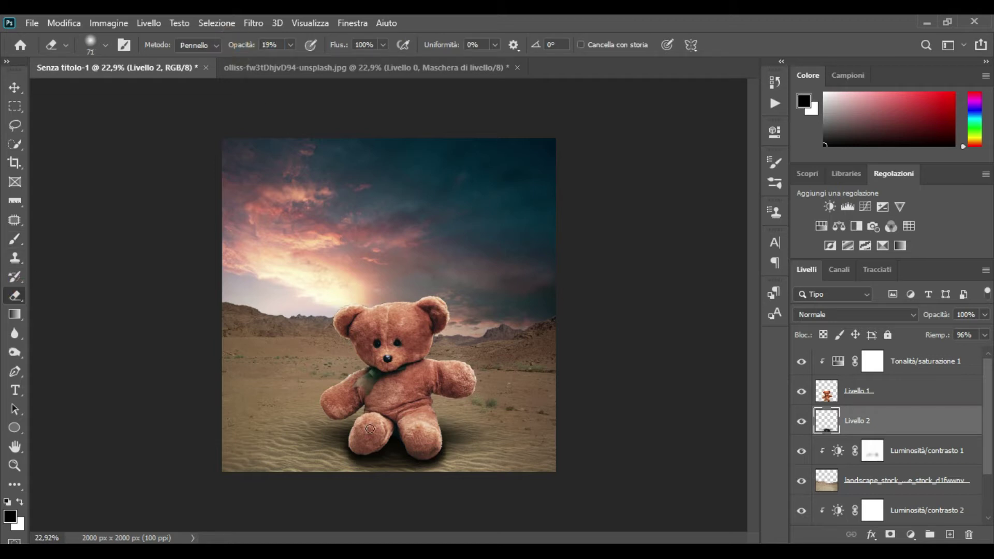
{"action": "right_click", "coordinate": [368, 471], "text": "alt"}
{"action": "mouse_move", "coordinate": [339, 470]}
{"action": "left_mouse_down"}
{"action": "mouse_move", "coordinate": [351, 495]}
{"action": "mouse_move", "coordinate": [441, 485]}
{"action": "mouse_move", "coordinate": [392, 487]}
{"action": "left_mouse_up"}
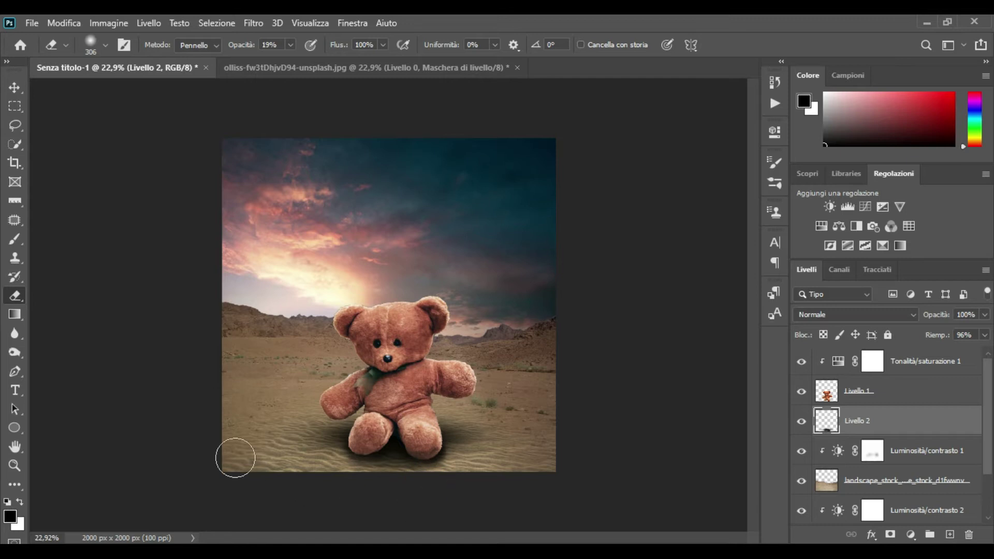
Add a Brightness/Contrast adjustment clipped to the teddy bear with brightness -104 and contrast 2
{"action": "key", "text": "v"}
{"action": "left_click", "coordinate": [857, 390]}
{"action": "left_click", "coordinate": [911, 535]}
{"action": "left_click", "coordinate": [888, 322]}
{"action": "left_click_drag", "start_coordinate": [651, 214], "coordinate": [612, 214]}
{"action": "left_click_drag", "start_coordinate": [653, 246], "coordinate": [654, 245]}
{"action": "left_click_drag", "start_coordinate": [611, 213], "coordinate": [603, 214]}
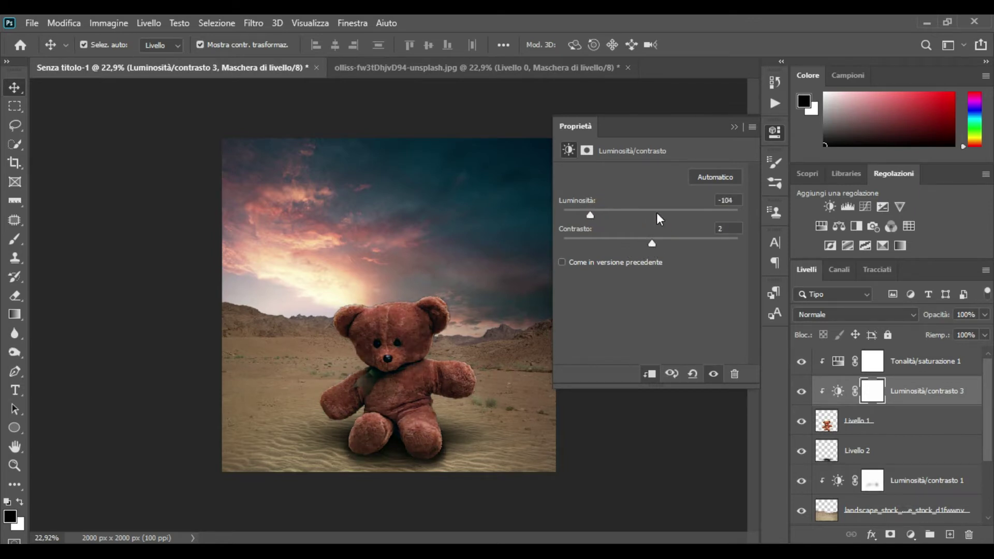
{"action": "left_click", "coordinate": [733, 124]}
Paint black at 100% opacity on the new adjustment's mask along the bear's head, arms and legs to bring back light edges
{"action": "key", "text": "b"}
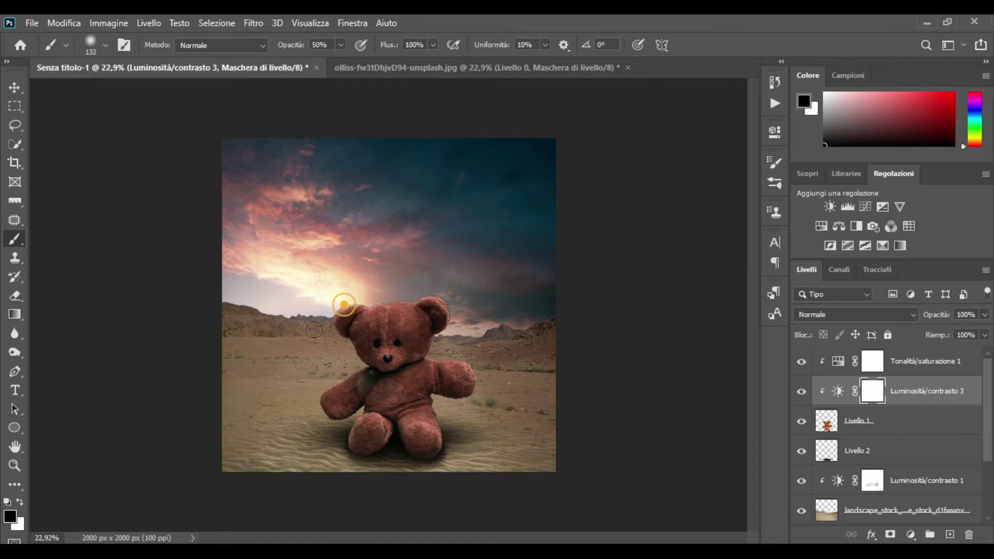
{"action": "mouse_move", "coordinate": [365, 302]}
{"action": "left_mouse_down"}
{"action": "mouse_move", "coordinate": [415, 293]}
{"action": "mouse_move", "coordinate": [453, 305]}
{"action": "mouse_move", "coordinate": [456, 337]}
{"action": "mouse_move", "coordinate": [447, 358]}
{"action": "mouse_move", "coordinate": [438, 355]}
{"action": "mouse_move", "coordinate": [486, 368]}
{"action": "left_mouse_up"}
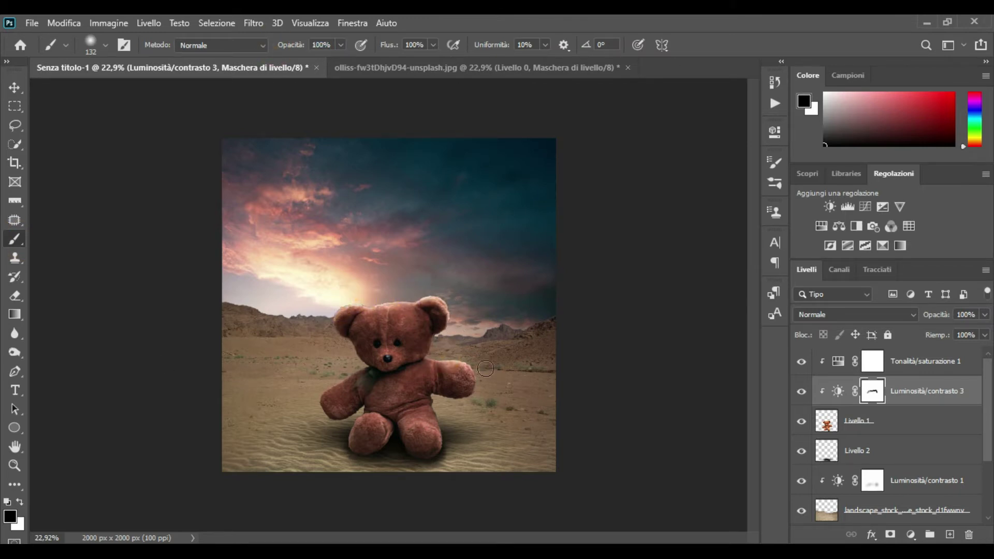
{"action": "left_click_drag", "start_coordinate": [337, 378], "coordinate": [313, 402]}
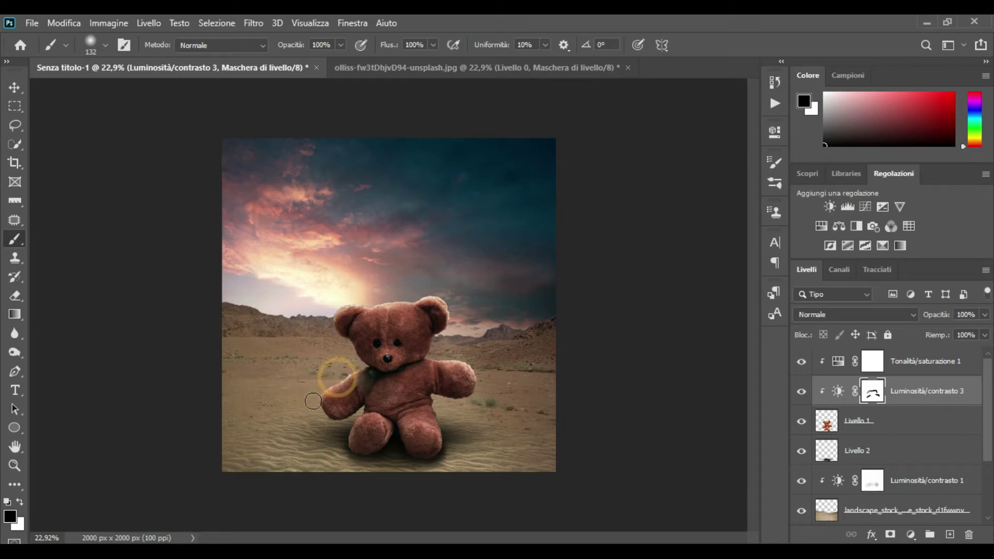
{"action": "left_click", "coordinate": [344, 435]}
{"action": "left_click", "coordinate": [448, 437]}
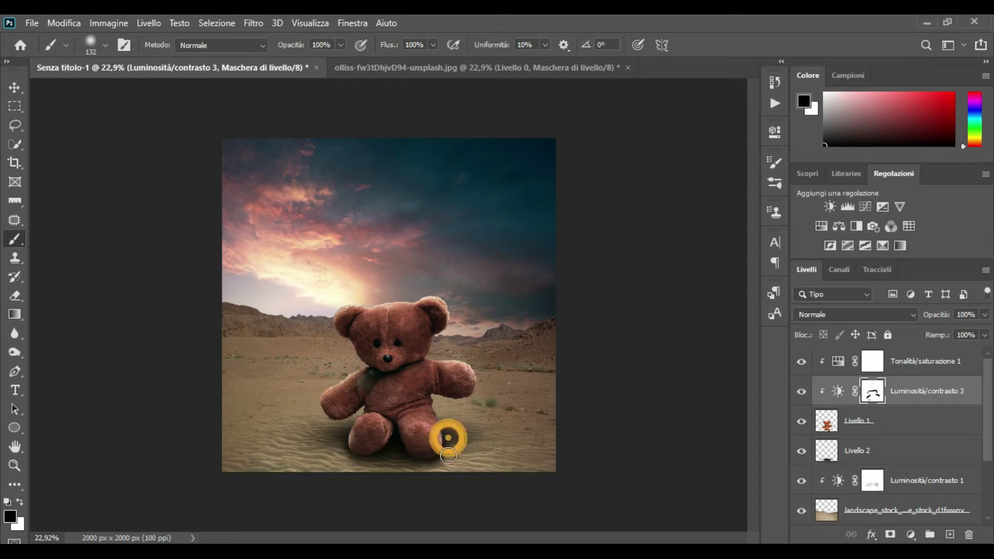
Refine the adjustment's mask around the bear's ear and cheek with a 62 px brush, undo the last stroke and compare with the adjustment hidden
{"action": "right_click", "coordinate": [441, 360], "text": "alt"}
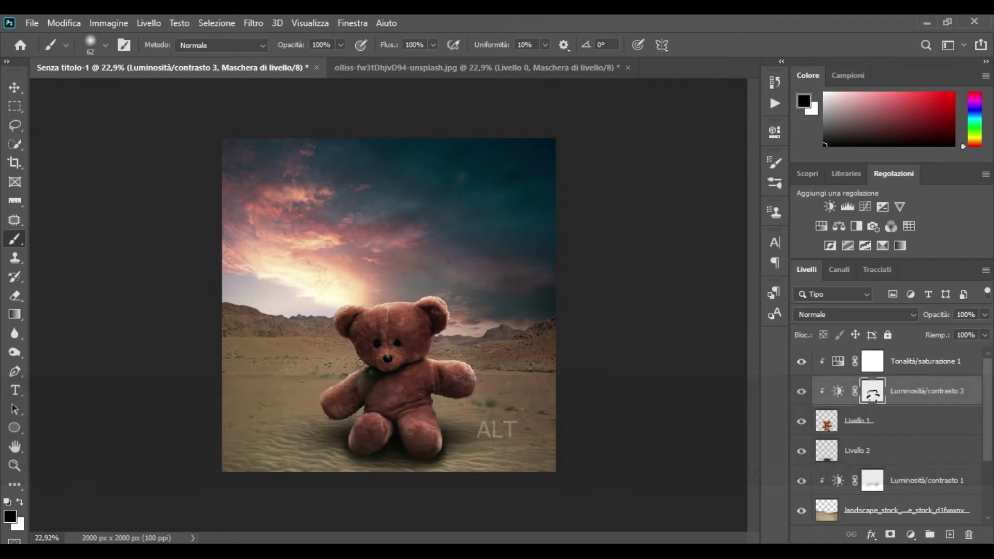
{"action": "left_click", "coordinate": [338, 322]}
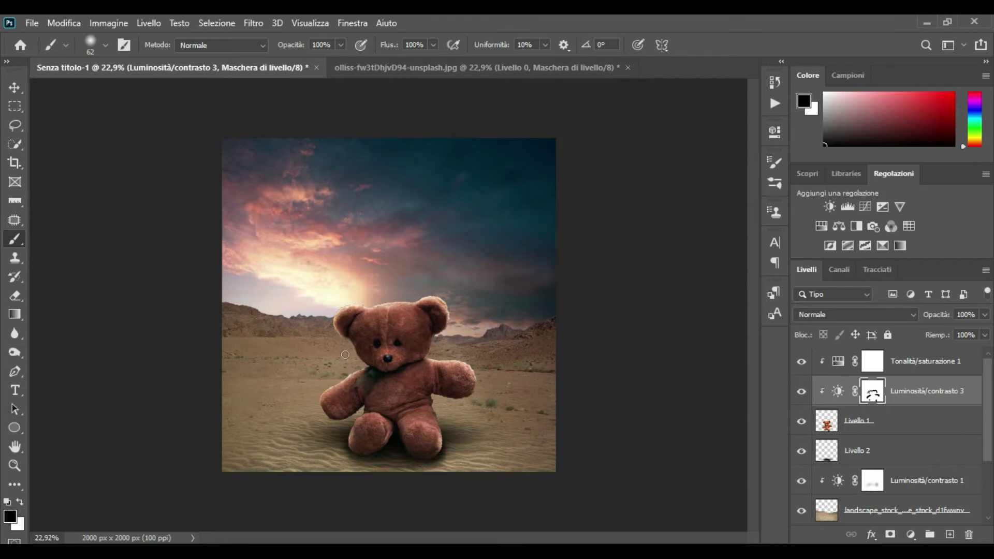
{"action": "left_click_drag", "start_coordinate": [350, 345], "coordinate": [358, 362]}
{"action": "key", "text": "ctrl+z"}
{"action": "left_click", "coordinate": [801, 391]}
{"action": "left_click", "coordinate": [802, 391]}
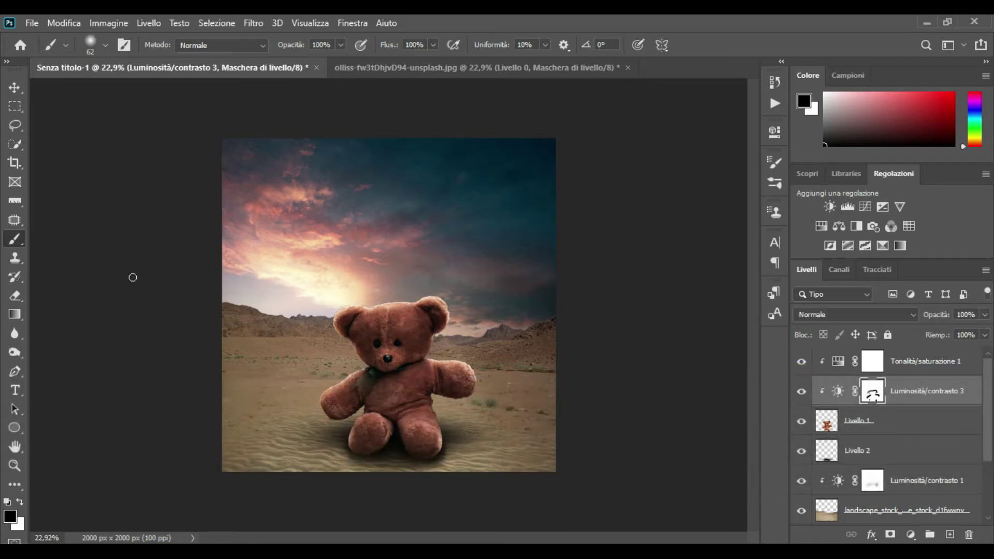
Compare the composite with the sky's adjustment, the desert layer and the desert's adjustment each switched off and on
{"action": "left_click", "coordinate": [14, 89]}
{"action": "left_click", "coordinate": [638, 380]}
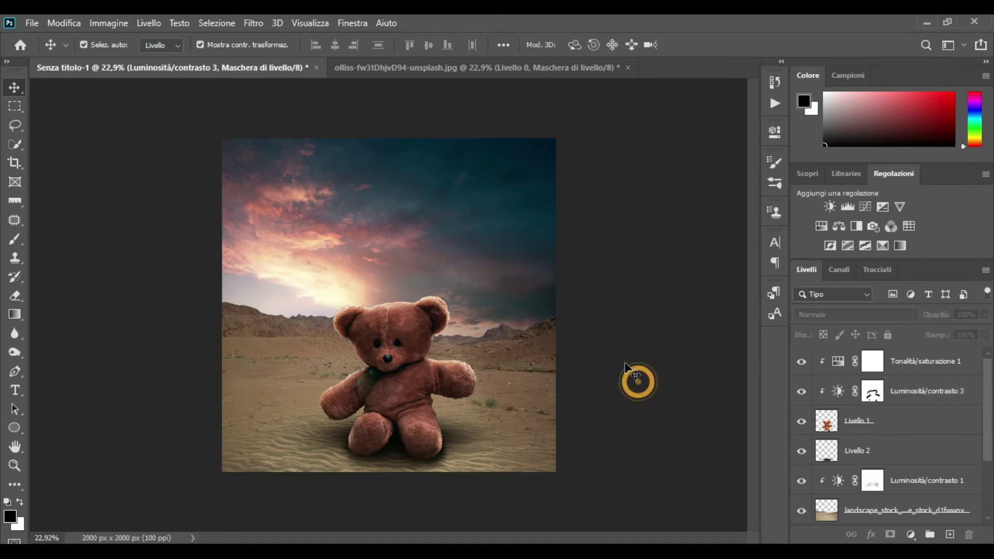
{"action": "left_click", "coordinate": [541, 224]}
{"action": "scroll", "coordinate": [891, 466], "scroll_direction": "down", "scroll_amount": 1}
{"action": "left_click", "coordinate": [802, 452]}
{"action": "left_click", "coordinate": [802, 452]}
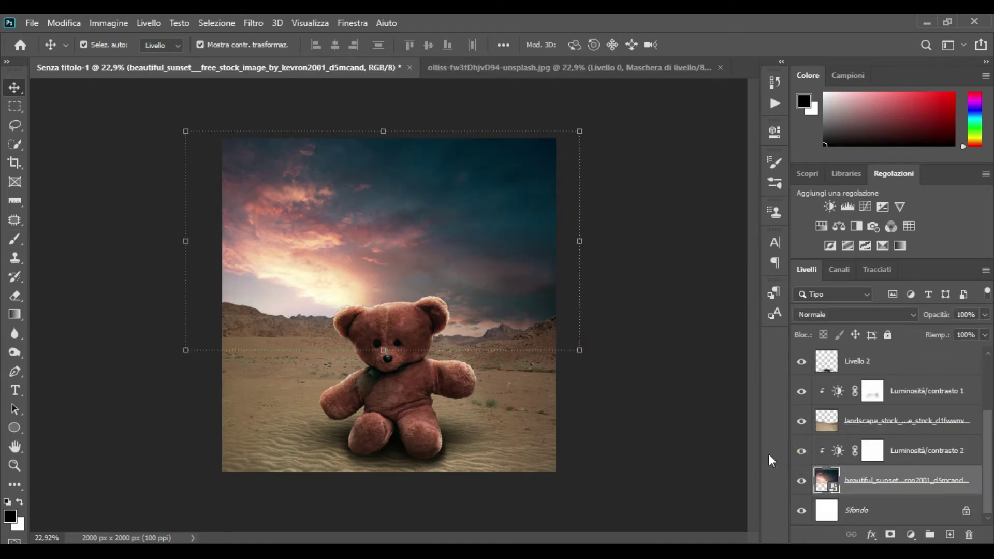
{"action": "left_click", "coordinate": [699, 457]}
{"action": "left_click", "coordinate": [873, 430]}
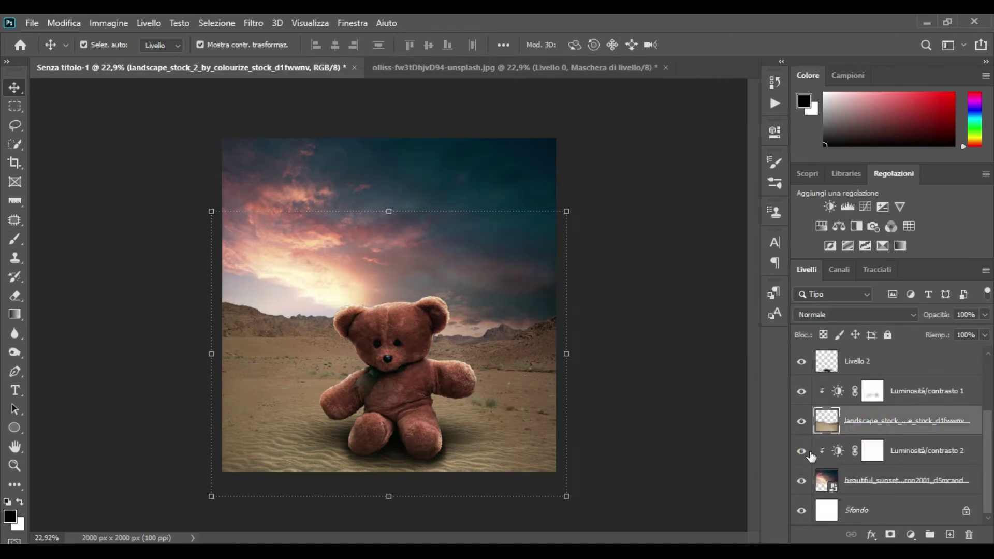
{"action": "left_click", "coordinate": [801, 423]}
{"action": "left_click", "coordinate": [801, 423]}
{"action": "left_click", "coordinate": [802, 393]}
{"action": "left_click", "coordinate": [802, 394]}
Set the contrast of the desert's Brightness/Contrast adjustment to 95
{"action": "double_click", "coordinate": [838, 392]}
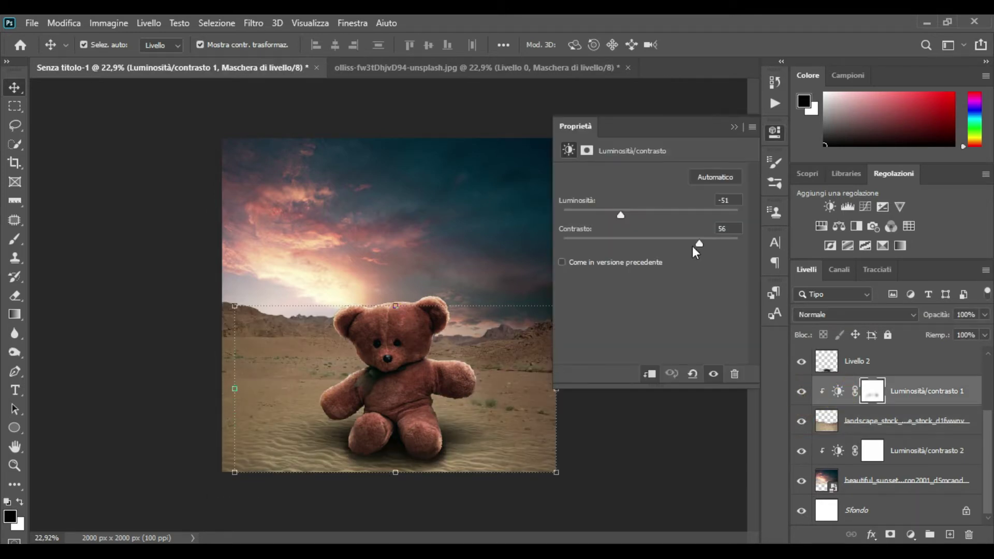
{"action": "left_click", "coordinate": [713, 374]}
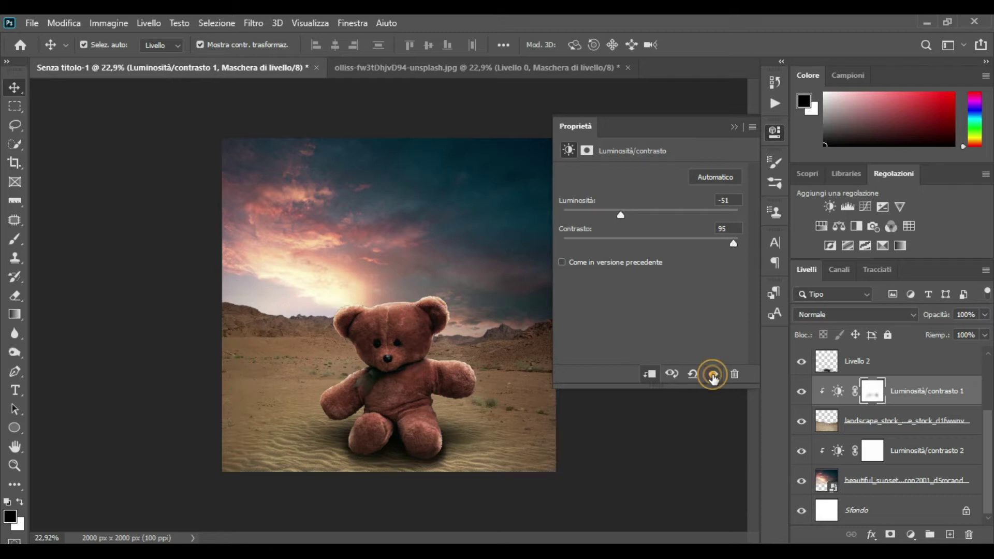
{"action": "left_click", "coordinate": [734, 127]}
{"action": "scroll", "coordinate": [477, 370], "scroll_direction": "up", "scroll_amount": 1}
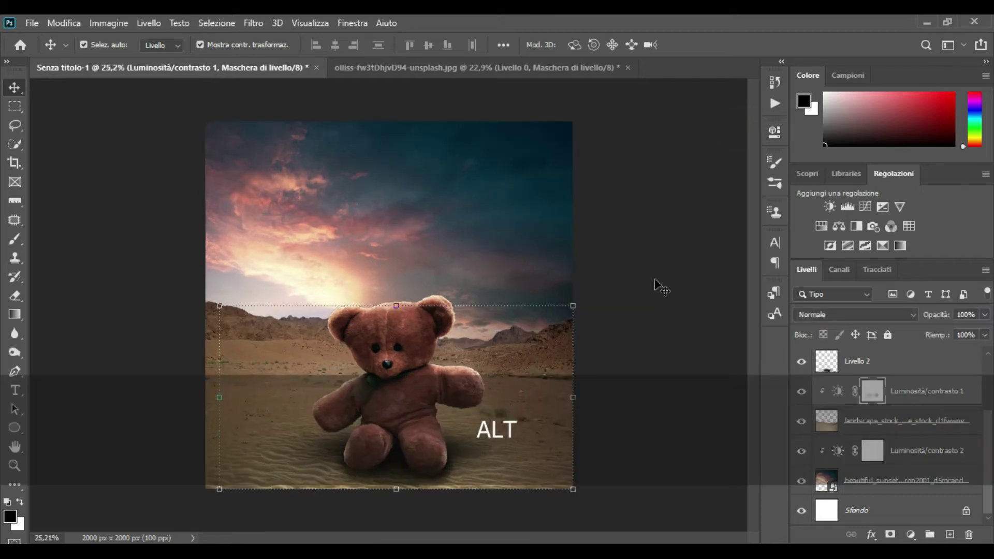
{"action": "left_click", "coordinate": [658, 271]}
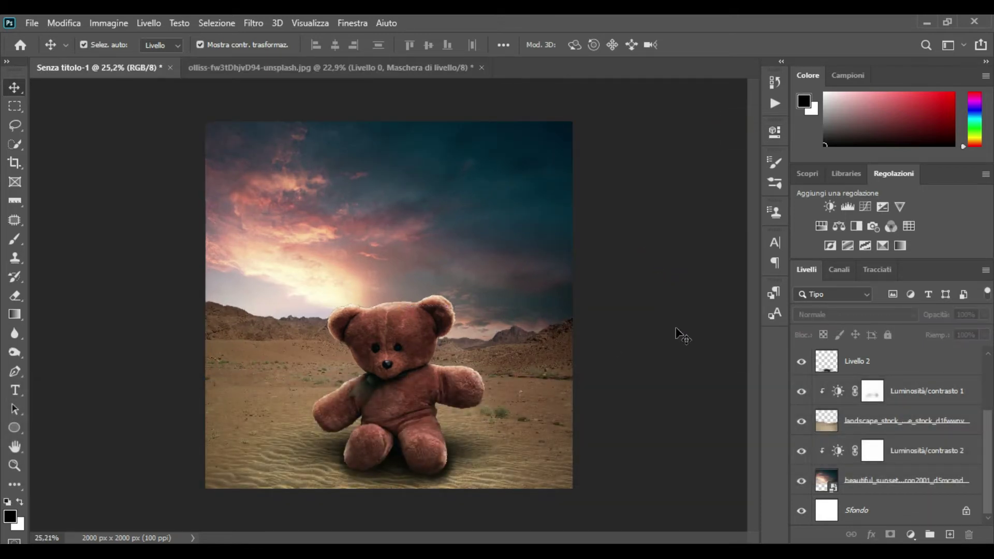
Place the building 102 file as an embedded image and move its layer beneath the teddy bear layer
{"action": "left_click", "coordinate": [32, 23]}
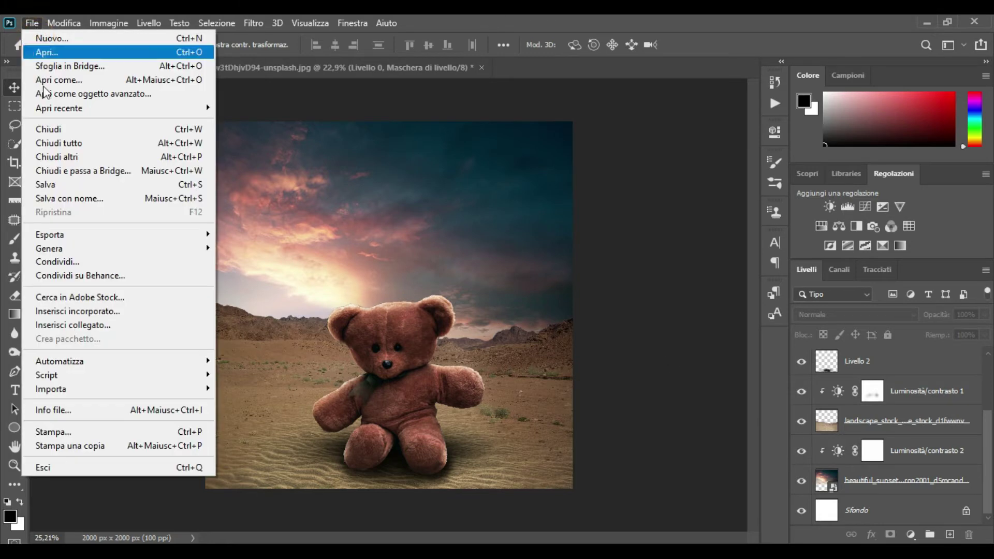
{"action": "left_click", "coordinate": [119, 309]}
{"action": "double_click", "coordinate": [173, 133]}
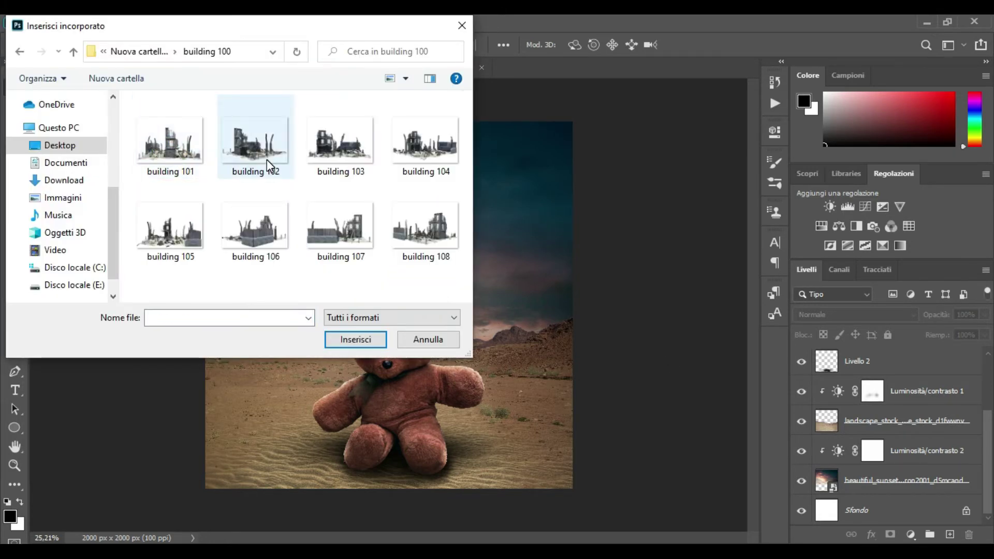
{"action": "double_click", "coordinate": [266, 160]}
{"action": "scroll", "coordinate": [933, 438], "scroll_direction": "up", "scroll_amount": 3}
{"action": "left_click_drag", "start_coordinate": [907, 373], "coordinate": [896, 458]}
Scale the building 102 ruins to 24.47%, rotate them -2.36° and position them on the left horizon behind the bear
{"action": "left_click_drag", "start_coordinate": [571, 237], "coordinate": [520, 211]}
{"action": "left_click_drag", "start_coordinate": [451, 275], "coordinate": [279, 297]}
{"action": "mouse_move", "coordinate": [369, 223]}
{"action": "left_mouse_down"}
{"action": "mouse_move", "coordinate": [382, 230]}
{"action": "mouse_move", "coordinate": [366, 242]}
{"action": "left_mouse_up"}
{"action": "left_click_drag", "start_coordinate": [263, 318], "coordinate": [259, 321]}
{"action": "left_click", "coordinate": [790, 45]}
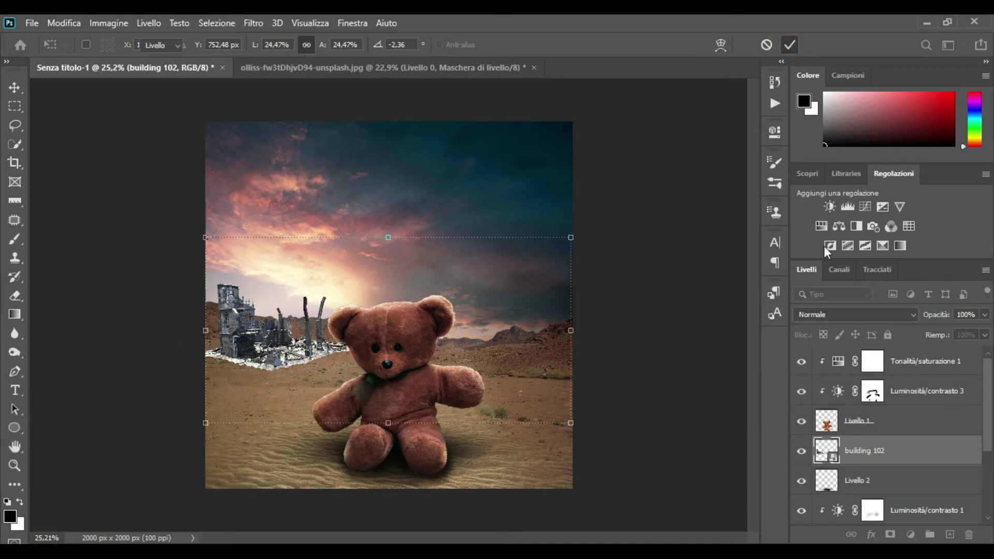
Add a layer mask to the building 102 ruins and paint black along their base to blend it into the sand
{"action": "left_click", "coordinate": [890, 534]}
{"action": "left_click", "coordinate": [16, 243]}
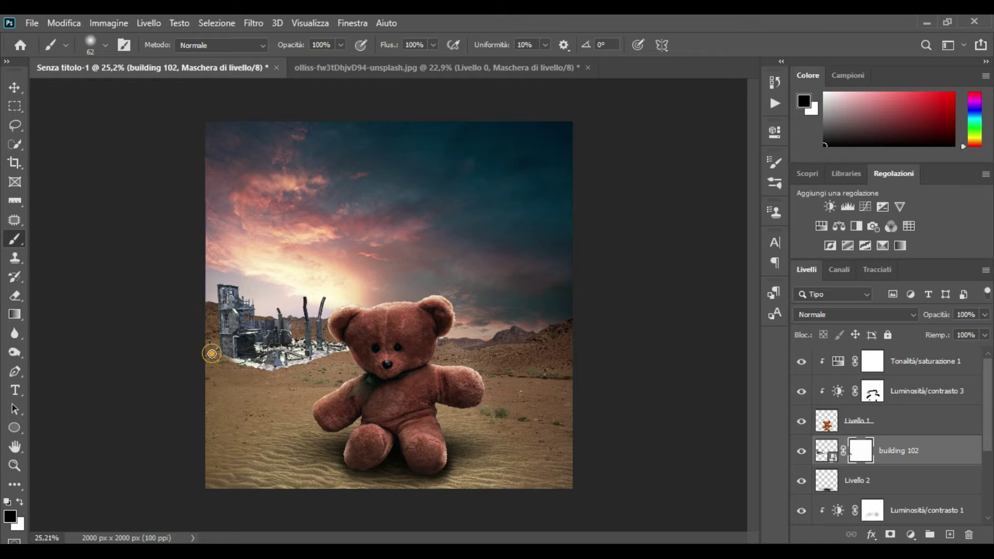
{"action": "left_click", "coordinate": [101, 47]}
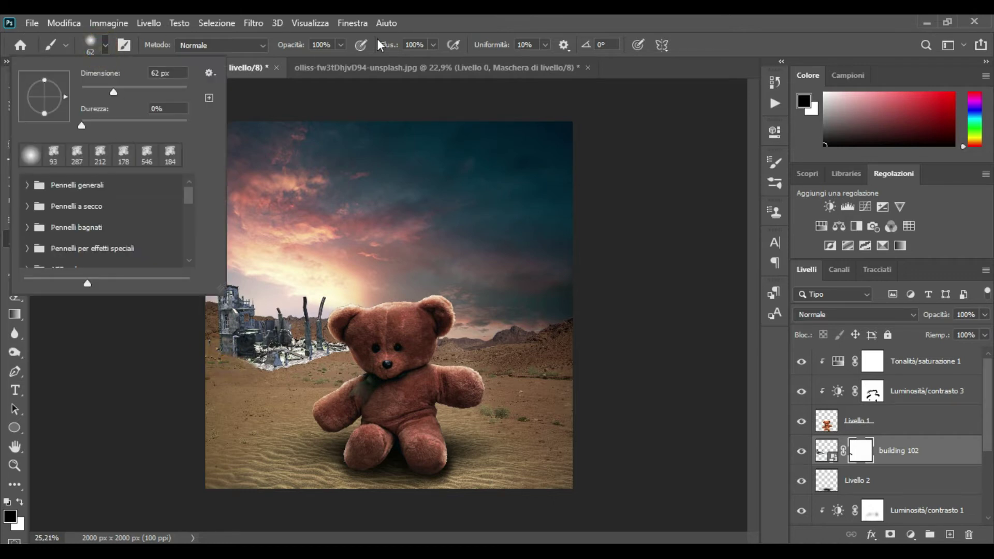
{"action": "left_click_drag", "start_coordinate": [303, 49], "coordinate": [275, 50]}
{"action": "mouse_move", "coordinate": [282, 356]}
{"action": "left_mouse_down"}
{"action": "mouse_move", "coordinate": [254, 369]}
{"action": "mouse_move", "coordinate": [272, 388]}
{"action": "mouse_move", "coordinate": [302, 376]}
{"action": "mouse_move", "coordinate": [269, 371]}
{"action": "mouse_move", "coordinate": [286, 382]}
{"action": "mouse_move", "coordinate": [263, 364]}
{"action": "mouse_move", "coordinate": [211, 353]}
{"action": "left_mouse_up"}
{"action": "mouse_move", "coordinate": [329, 354]}
{"action": "left_mouse_down"}
{"action": "mouse_move", "coordinate": [351, 344]}
{"action": "mouse_move", "coordinate": [294, 368]}
{"action": "left_mouse_up"}
Rotate the building 102 ruins by a further -1.32° to level them with the ground
{"action": "left_click", "coordinate": [13, 92]}
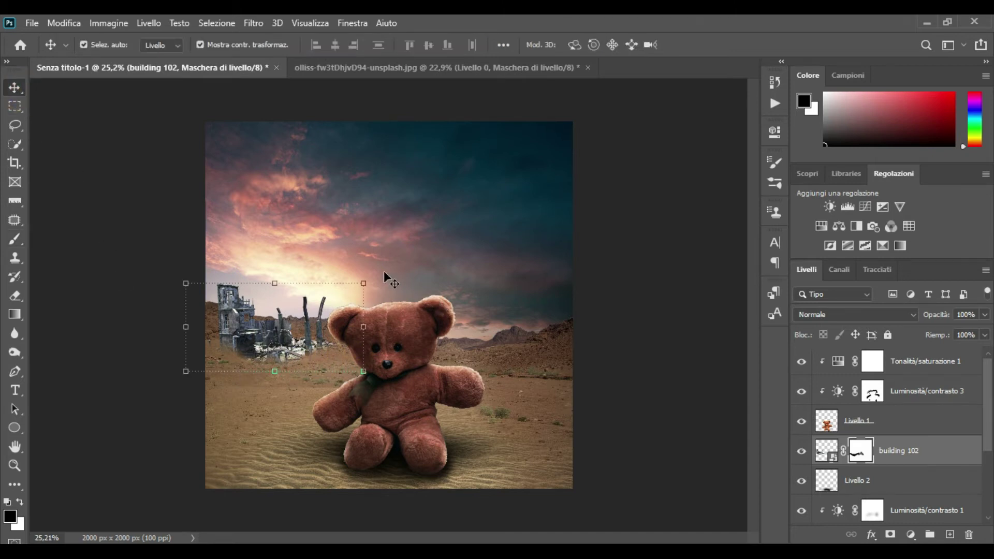
{"action": "left_click_drag", "start_coordinate": [378, 265], "coordinate": [378, 262]}
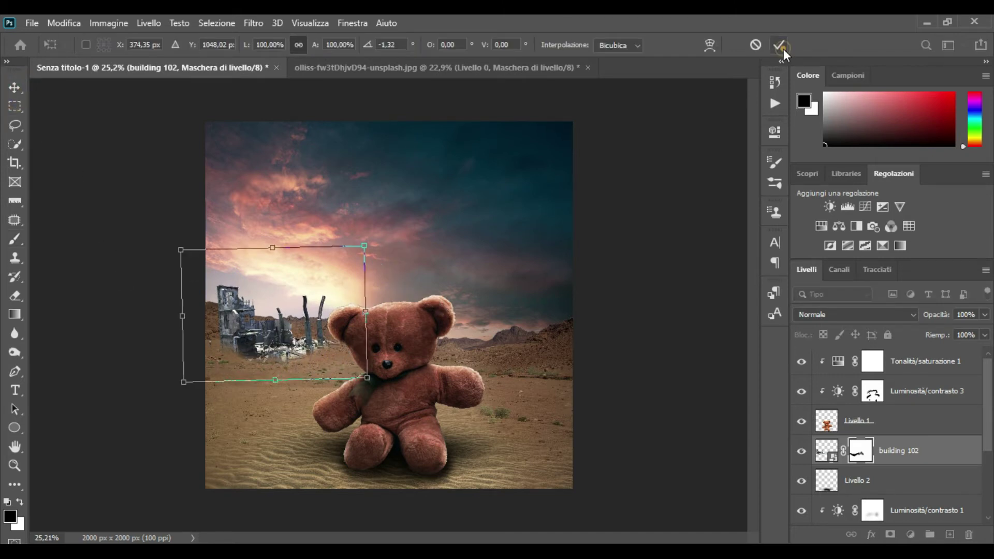
{"action": "left_click", "coordinate": [780, 45]}
Add a Hue/Saturation adjustment clipped to the building 102 ruins with hue -180 and saturation -9
{"action": "left_click", "coordinate": [911, 535]}
{"action": "left_click", "coordinate": [865, 390]}
{"action": "left_click_drag", "start_coordinate": [651, 259], "coordinate": [580, 258]}
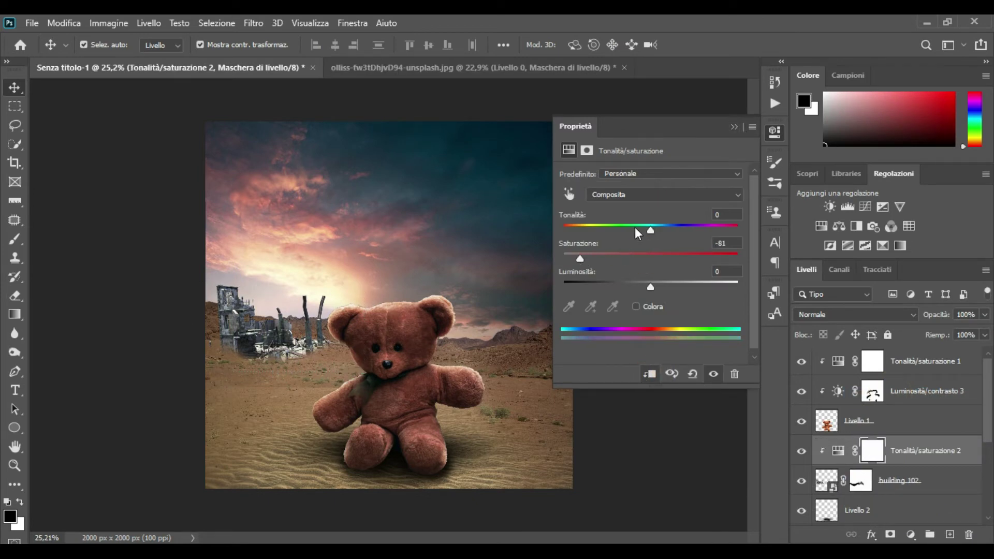
{"action": "left_click_drag", "start_coordinate": [651, 231], "coordinate": [563, 231]}
{"action": "left_click_drag", "start_coordinate": [620, 256], "coordinate": [643, 253]}
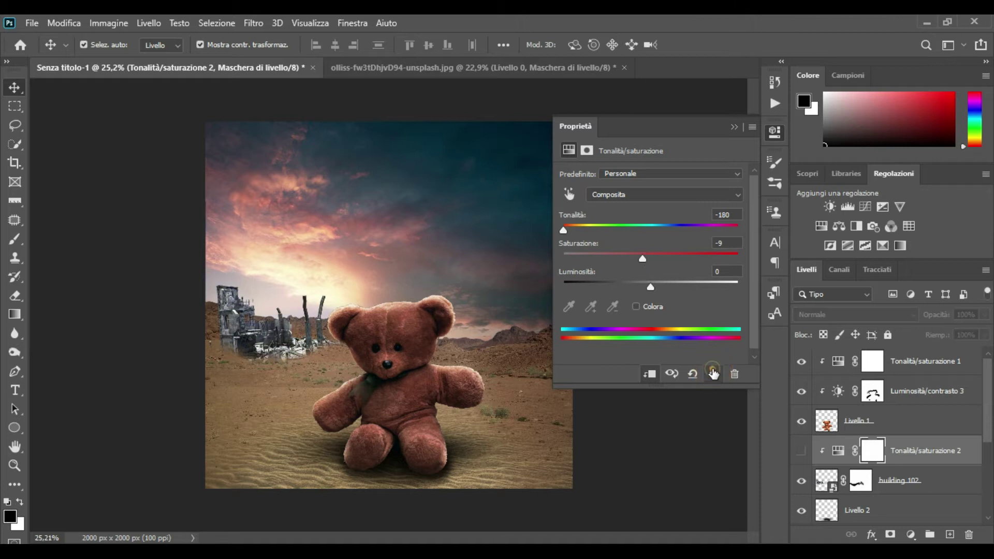
{"action": "left_click", "coordinate": [734, 127]}
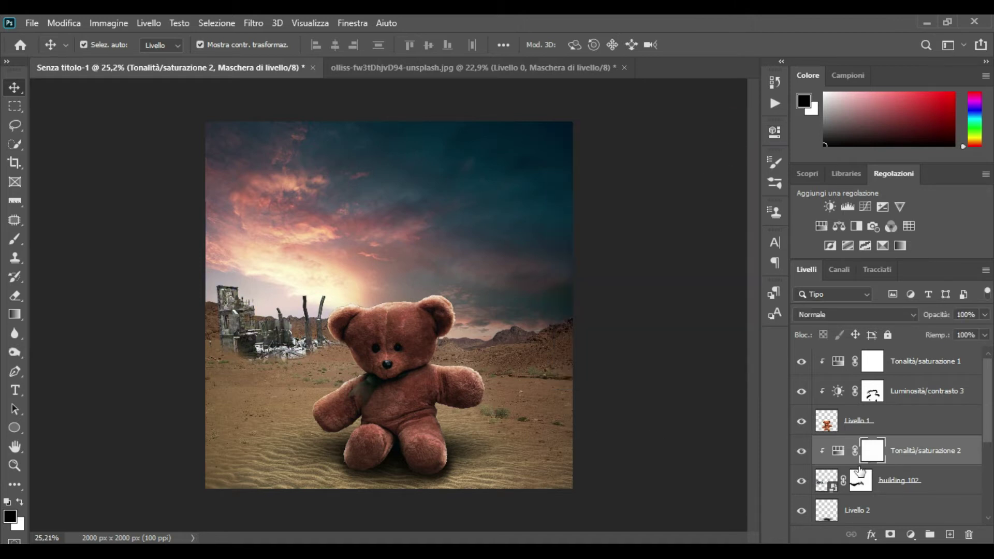
Add a Brightness/Contrast adjustment clipped directly above the building 102 ruins with brightness -1 and contrast 36
{"action": "left_click", "coordinate": [859, 472]}
{"action": "left_click", "coordinate": [911, 535]}
{"action": "left_click", "coordinate": [864, 323]}
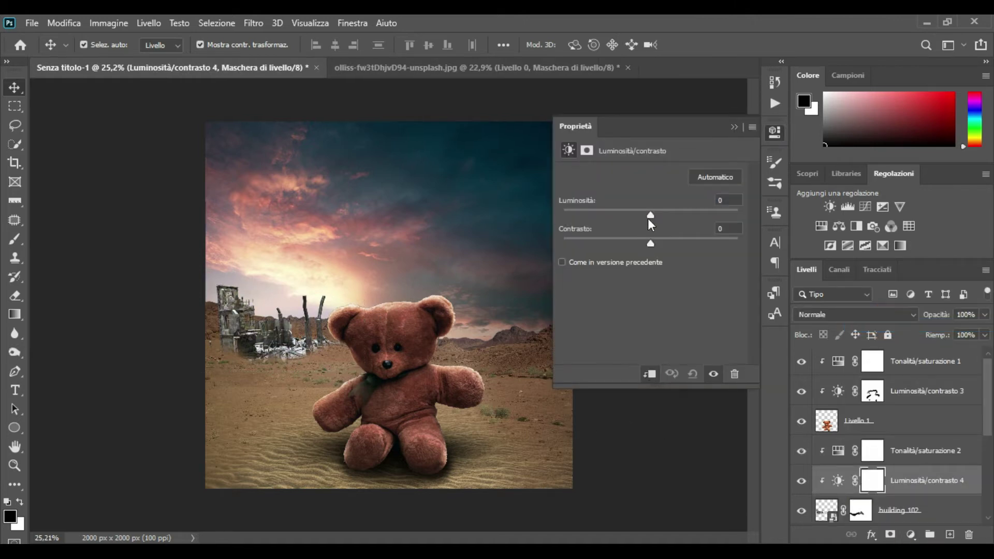
{"action": "left_click_drag", "start_coordinate": [651, 216], "coordinate": [595, 216]}
{"action": "left_click_drag", "start_coordinate": [650, 243], "coordinate": [682, 242]}
{"action": "left_click_drag", "start_coordinate": [633, 213], "coordinate": [650, 223]}
{"action": "left_click", "coordinate": [714, 374]}
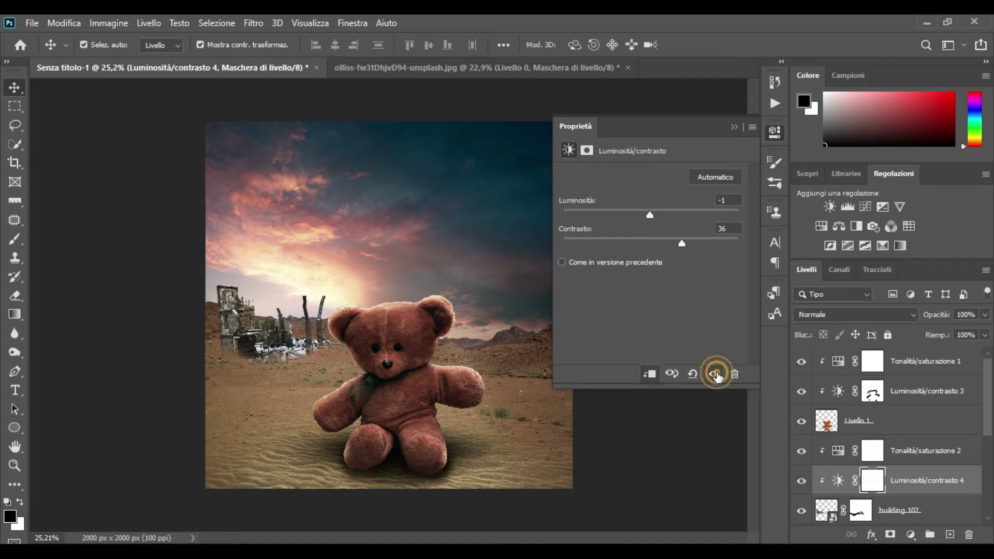
{"action": "left_click", "coordinate": [735, 127]}
Set the saturation of the ruins' Hue/Saturation adjustment to -67
{"action": "double_click", "coordinate": [833, 454]}
{"action": "left_click_drag", "start_coordinate": [642, 262], "coordinate": [592, 261]}
{"action": "left_click", "coordinate": [714, 374]}
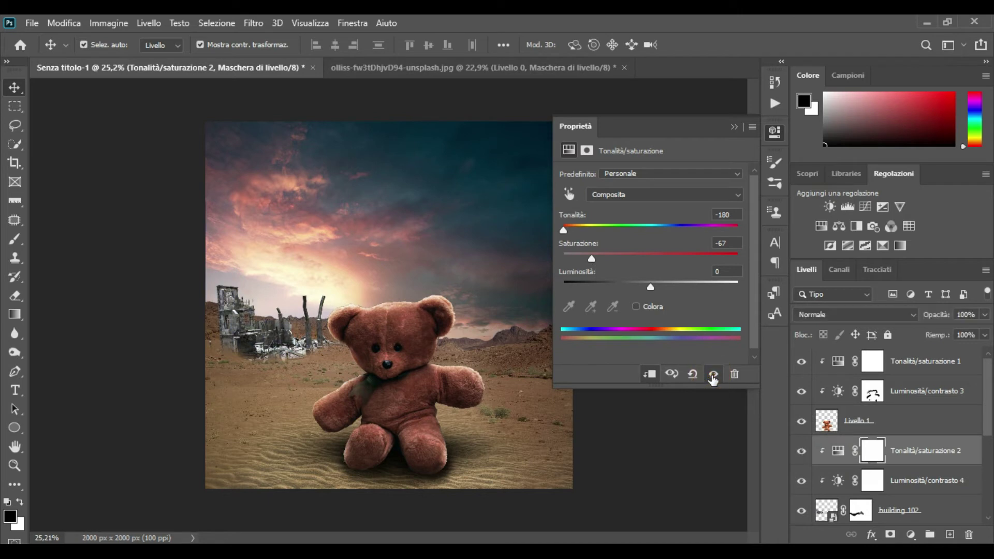
{"action": "left_click", "coordinate": [735, 127]}
Place the building 101 image as an embedded object above the existing ruins' adjustment layers
{"action": "left_click", "coordinate": [32, 23]}
{"action": "left_click", "coordinate": [98, 311]}
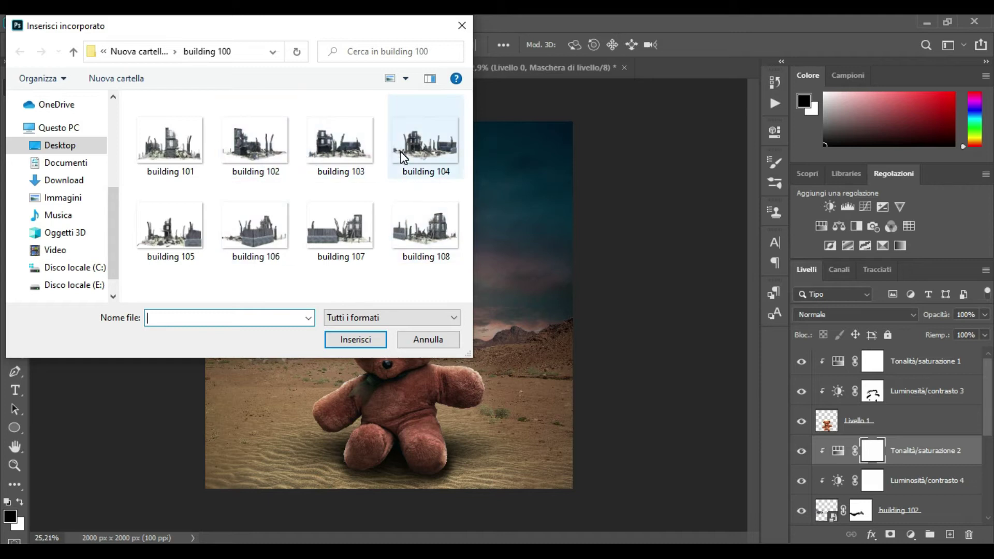
{"action": "double_click", "coordinate": [164, 148]}
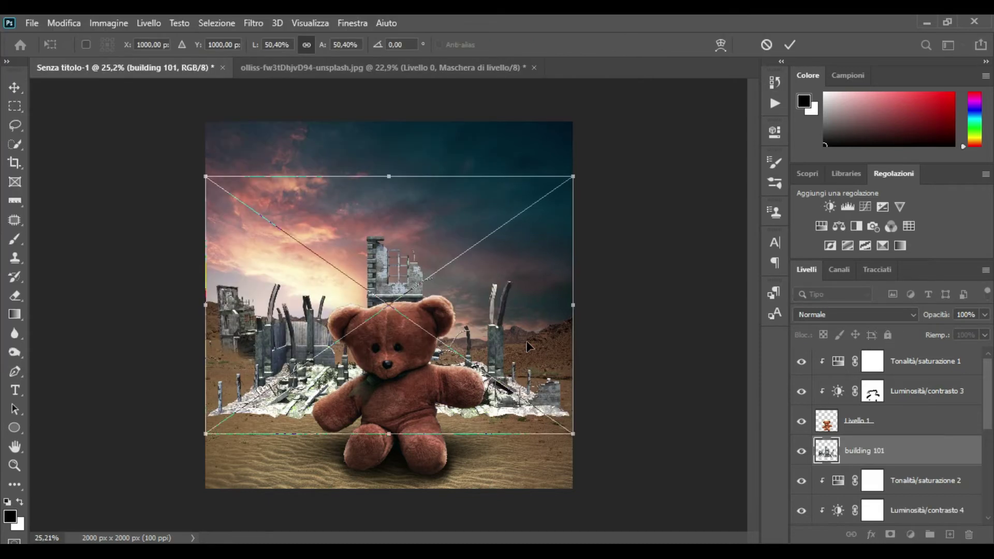
Scale down the building 101 ruins, rotate them slightly and position them on the horizon to the right of the teddy bear
{"action": "left_click_drag", "start_coordinate": [573, 176], "coordinate": [477, 242]}
{"action": "left_click_drag", "start_coordinate": [389, 289], "coordinate": [529, 289]}
{"action": "left_click_drag", "start_coordinate": [617, 243], "coordinate": [589, 263]}
{"action": "left_click_drag", "start_coordinate": [532, 301], "coordinate": [550, 340]}
{"action": "left_click_drag", "start_coordinate": [623, 280], "coordinate": [627, 285]}
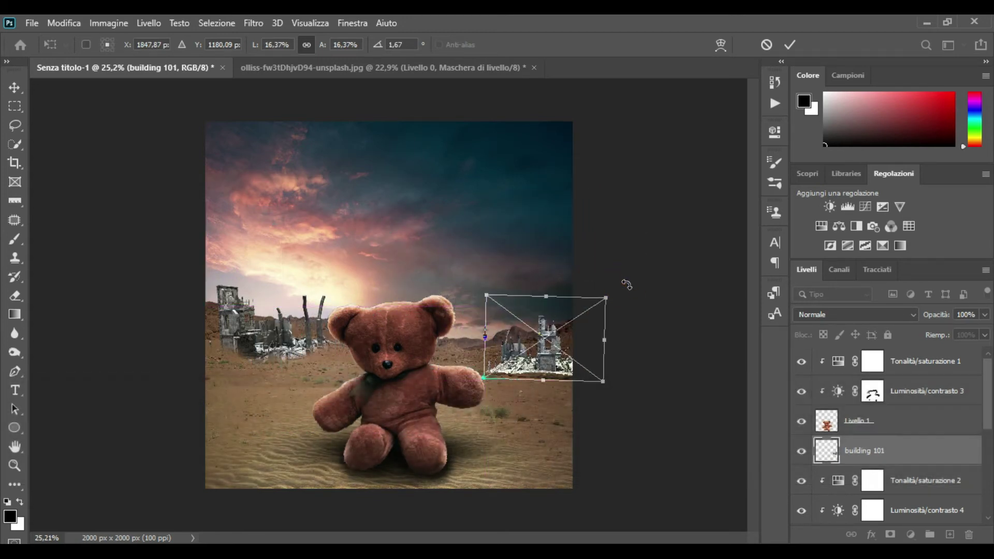
{"action": "left_click_drag", "start_coordinate": [486, 295], "coordinate": [459, 269]}
{"action": "left_click", "coordinate": [790, 45]}
Add a layer mask to building 101 and paint black at 72% opacity along its base to blend it into the sand
{"action": "left_click", "coordinate": [890, 534]}
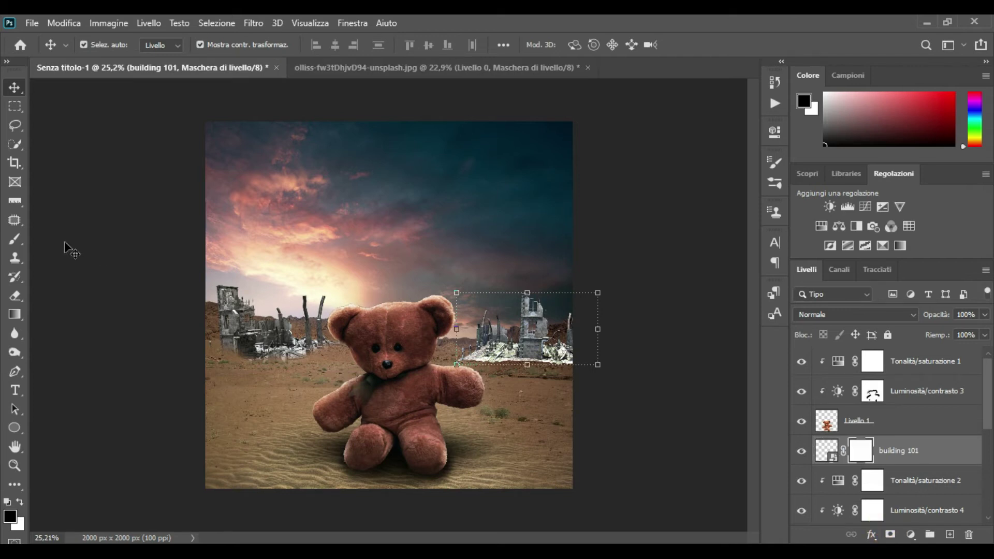
{"action": "left_click", "coordinate": [15, 239]}
{"action": "mouse_move", "coordinate": [460, 364]}
{"action": "left_mouse_down"}
{"action": "mouse_move", "coordinate": [484, 368]}
{"action": "mouse_move", "coordinate": [479, 357]}
{"action": "left_mouse_up"}
{"action": "mouse_move", "coordinate": [574, 370]}
{"action": "left_mouse_down"}
{"action": "mouse_move", "coordinate": [492, 365]}
{"action": "mouse_move", "coordinate": [574, 368]}
{"action": "mouse_move", "coordinate": [463, 359]}
{"action": "mouse_move", "coordinate": [510, 365]}
{"action": "left_mouse_up"}
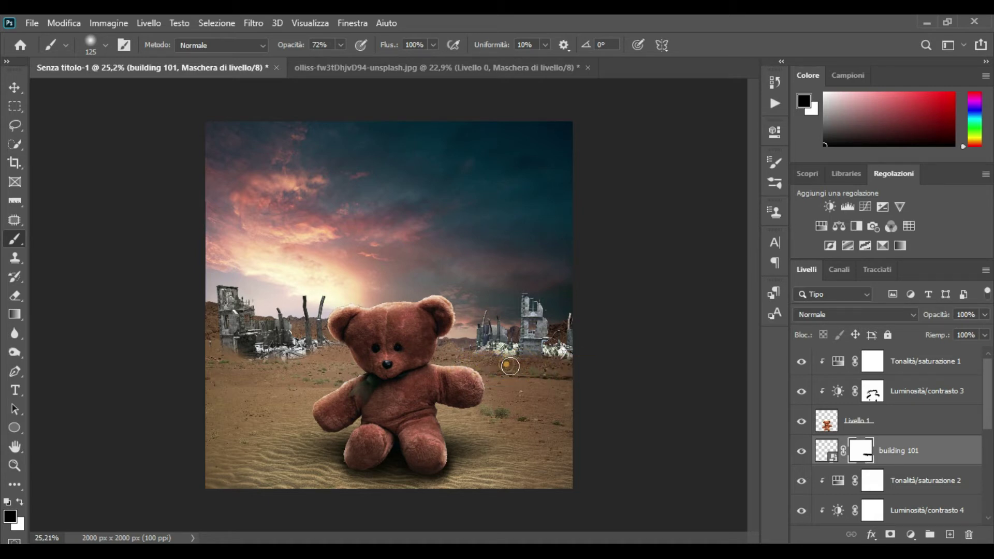
{"action": "left_click", "coordinate": [14, 86]}
Add a Hue/Saturation adjustment clipped to the building 101 ruins with saturation -100
{"action": "left_click", "coordinate": [911, 535]}
{"action": "left_click", "coordinate": [883, 387]}
{"action": "left_click_drag", "start_coordinate": [651, 258], "coordinate": [562, 256]}
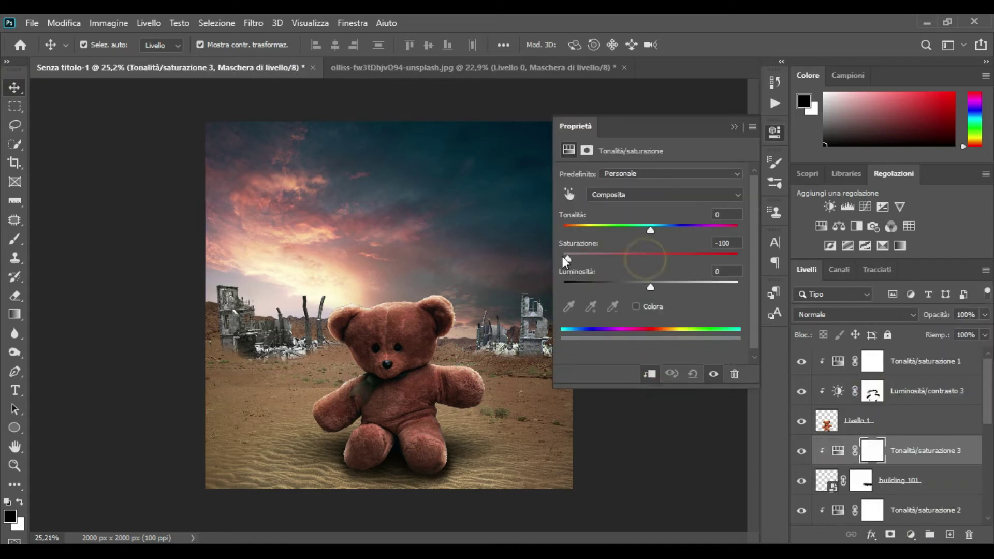
{"action": "left_click", "coordinate": [714, 376]}
{"action": "left_click", "coordinate": [714, 376]}
{"action": "left_click", "coordinate": [735, 128]}
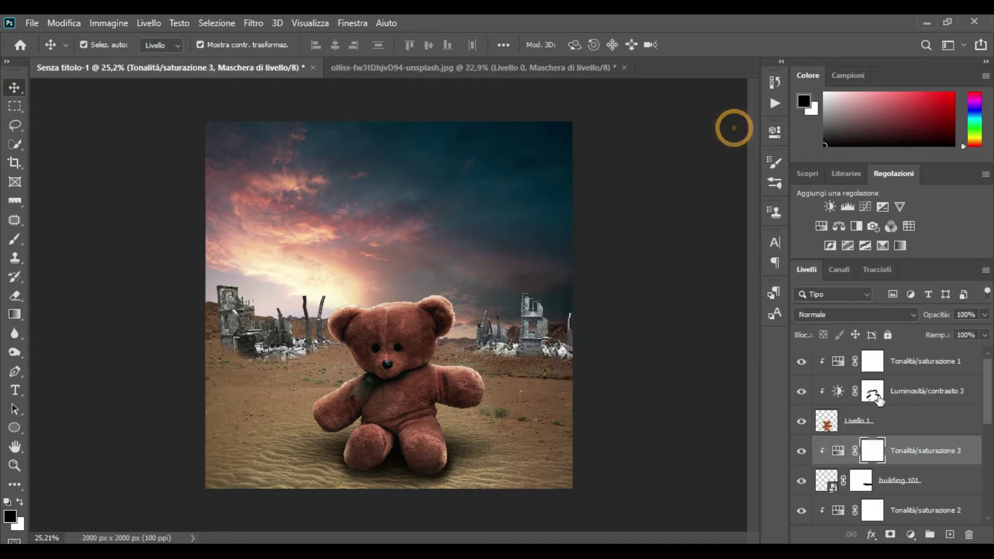
Add a Brightness/Contrast adjustment clipped directly above the building 101 ruins and raise the contrast
{"action": "left_click", "coordinate": [916, 479]}
{"action": "left_click", "coordinate": [911, 534]}
{"action": "left_click", "coordinate": [881, 321]}
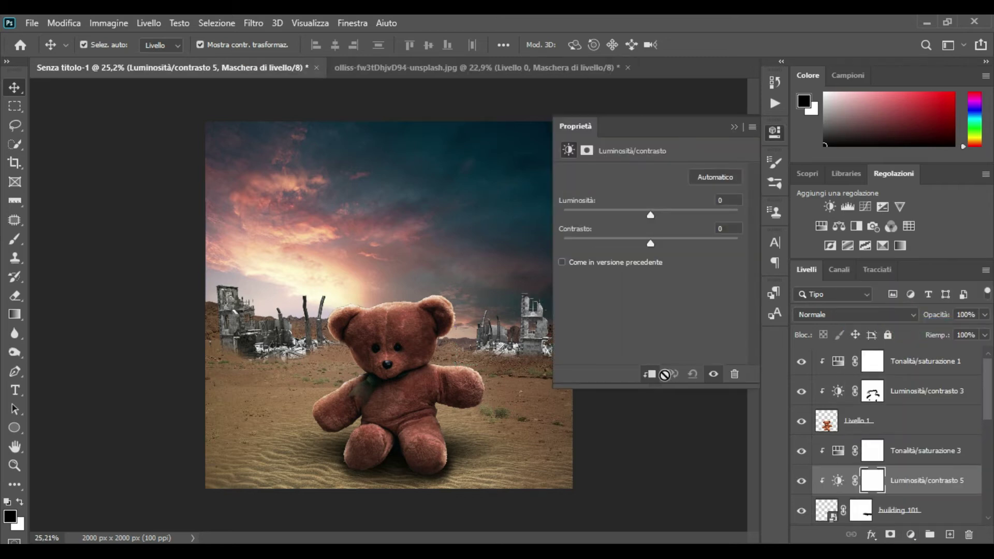
{"action": "left_click_drag", "start_coordinate": [644, 213], "coordinate": [716, 244]}
{"action": "left_click", "coordinate": [734, 127]}
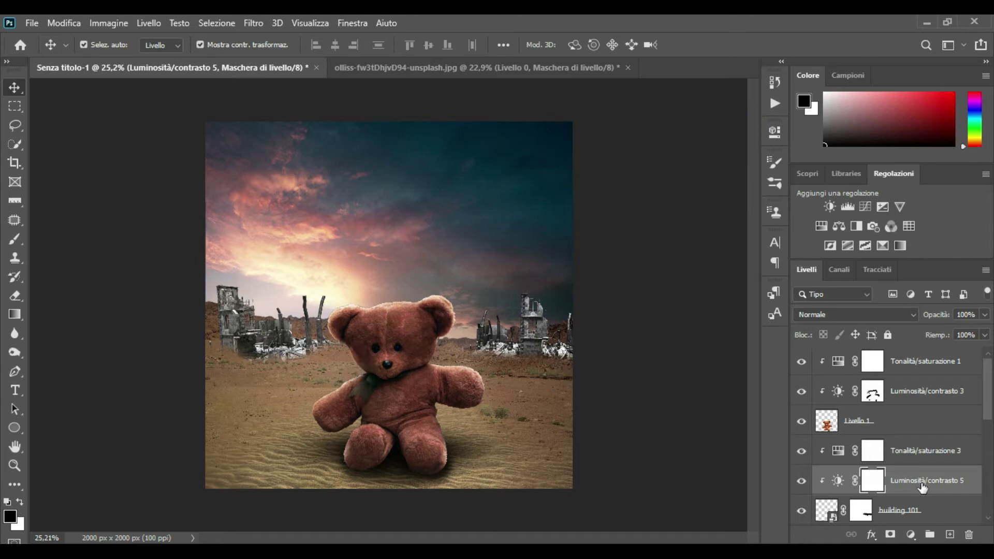
{"action": "scroll", "coordinate": [921, 485], "scroll_direction": "down", "scroll_amount": 4}
{"action": "scroll", "coordinate": [917, 482], "scroll_direction": "up", "scroll_amount": 1}
{"action": "left_click", "coordinate": [950, 534]}
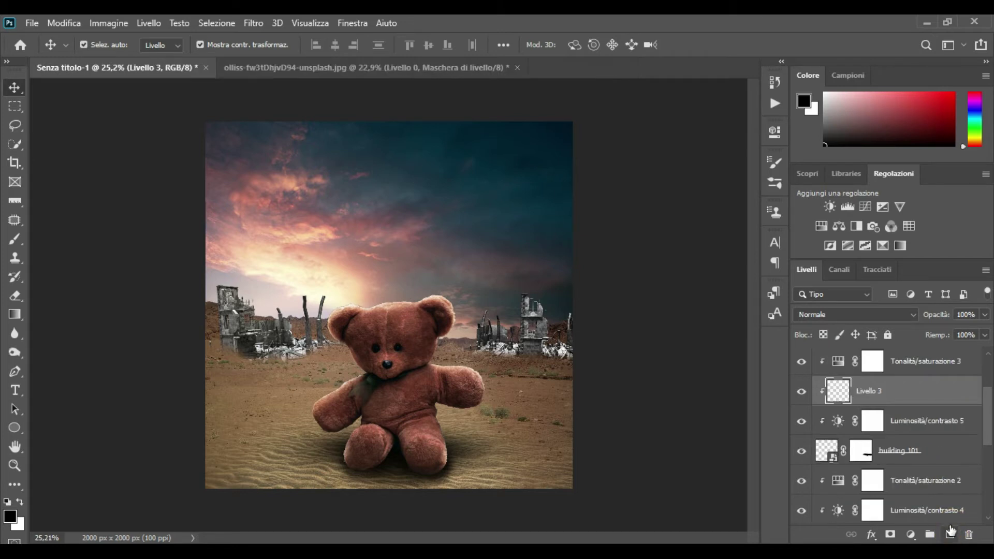
{"action": "key", "text": "ctrl+z"}
{"action": "scroll", "coordinate": [899, 422], "scroll_direction": "up", "scroll_amount": 3}
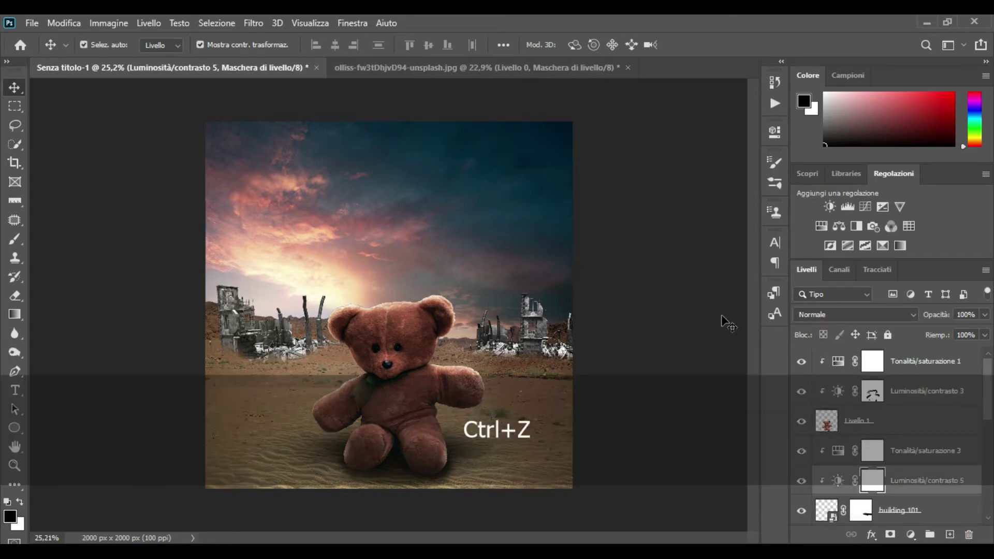
Create a new empty layer directly below the teddy bear layer, above the ruins' adjustments
{"action": "left_click", "coordinate": [714, 308]}
{"action": "left_click", "coordinate": [949, 534]}
{"action": "left_click_drag", "start_coordinate": [876, 365], "coordinate": [899, 415]}
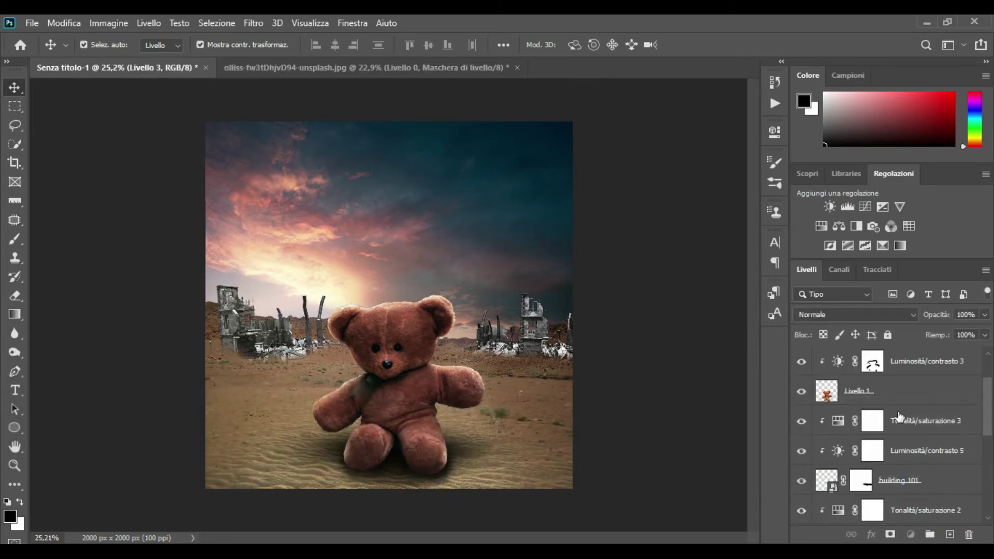
Paint a faint haze over the ruins on the new layer with a textured brush at 9% opacity, using a pale yellow sampled near the sunset glow
{"action": "left_click", "coordinate": [21, 238]}
{"action": "left_click", "coordinate": [780, 183]}
{"action": "left_click", "coordinate": [551, 225]}
{"action": "left_click", "coordinate": [732, 152]}
{"action": "left_click", "coordinate": [341, 296], "text": "alt"}
{"action": "left_click_drag", "start_coordinate": [326, 304], "coordinate": [349, 305]}
{"action": "left_click_drag", "start_coordinate": [285, 46], "coordinate": [239, 47]}
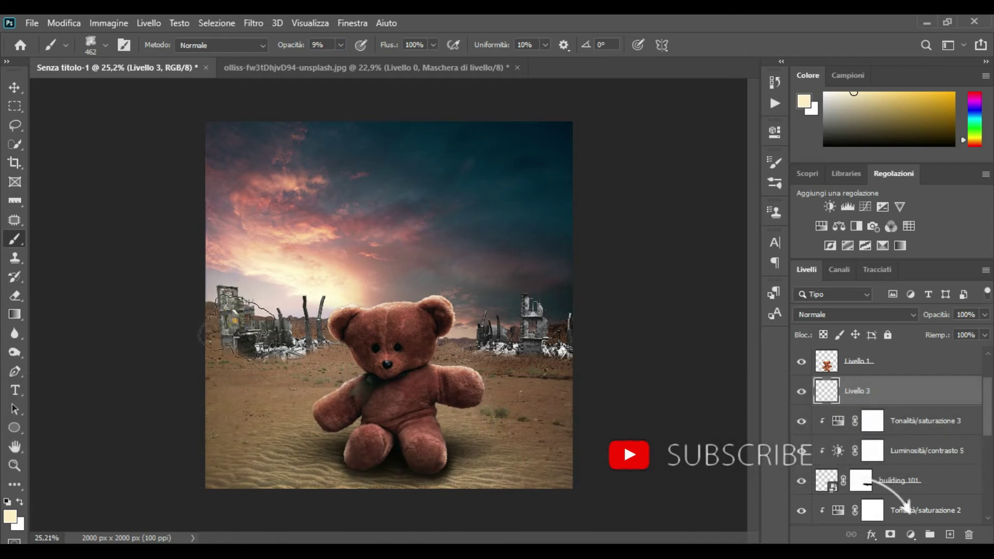
{"action": "left_click_drag", "start_coordinate": [294, 337], "coordinate": [263, 338]}
{"action": "left_click_drag", "start_coordinate": [217, 353], "coordinate": [640, 346]}
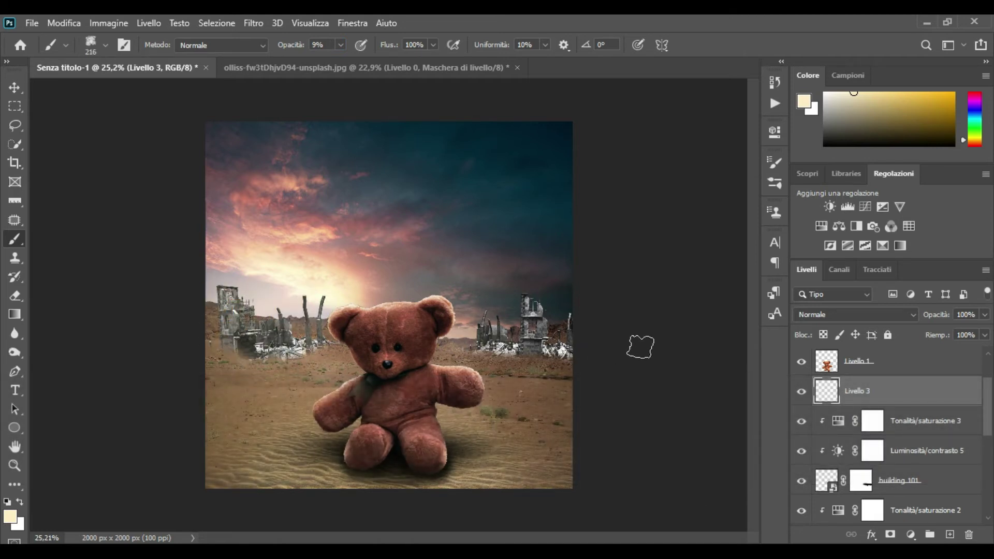
Paint more haze across both groups of ruins and their bases with pinkish and brown tones sampled from the scene
{"action": "left_click", "coordinate": [496, 327], "text": "alt"}
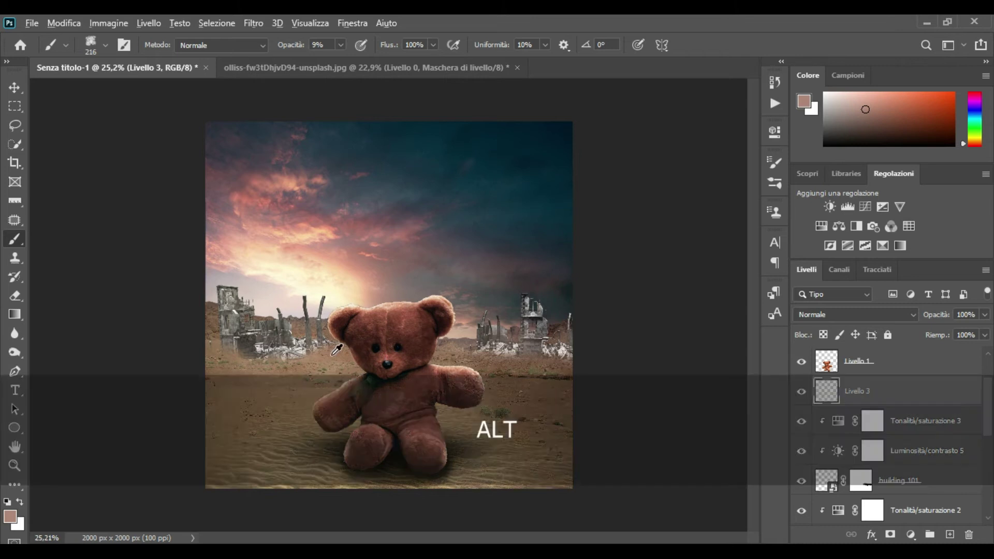
{"action": "left_click", "coordinate": [250, 355], "text": "alt"}
{"action": "mouse_move", "coordinate": [250, 355]}
{"action": "left_mouse_down"}
{"action": "mouse_move", "coordinate": [202, 347]}
{"action": "mouse_move", "coordinate": [305, 348]}
{"action": "mouse_move", "coordinate": [232, 325]}
{"action": "mouse_move", "coordinate": [213, 313]}
{"action": "mouse_move", "coordinate": [217, 301]}
{"action": "mouse_move", "coordinate": [288, 351]}
{"action": "mouse_move", "coordinate": [319, 342]}
{"action": "mouse_move", "coordinate": [259, 316]}
{"action": "left_mouse_up"}
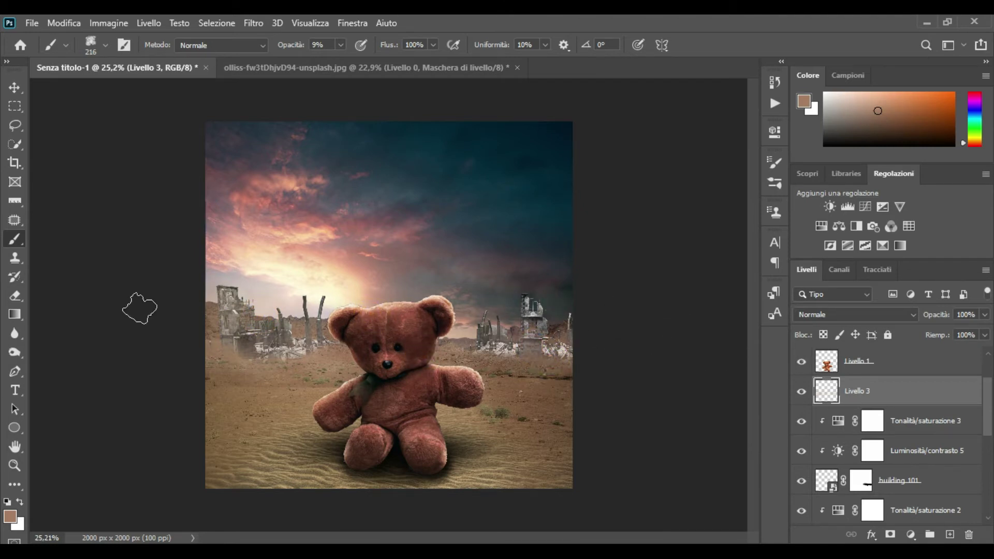
{"action": "left_click", "coordinate": [18, 87]}
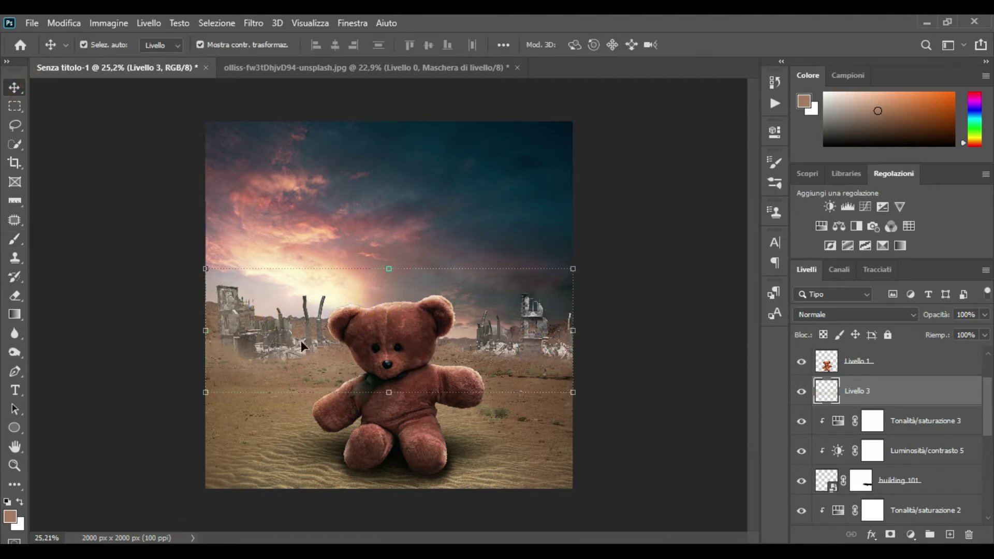
Scale the building 101 ruins to 87.59% and move them slightly right and down onto the horizon
{"action": "left_click", "coordinate": [915, 495]}
{"action": "left_click", "coordinate": [597, 293], "text": "alt"}
{"action": "left_click_drag", "start_coordinate": [600, 266], "coordinate": [597, 269]}
{"action": "left_click_drag", "start_coordinate": [539, 328], "coordinate": [545, 338]}
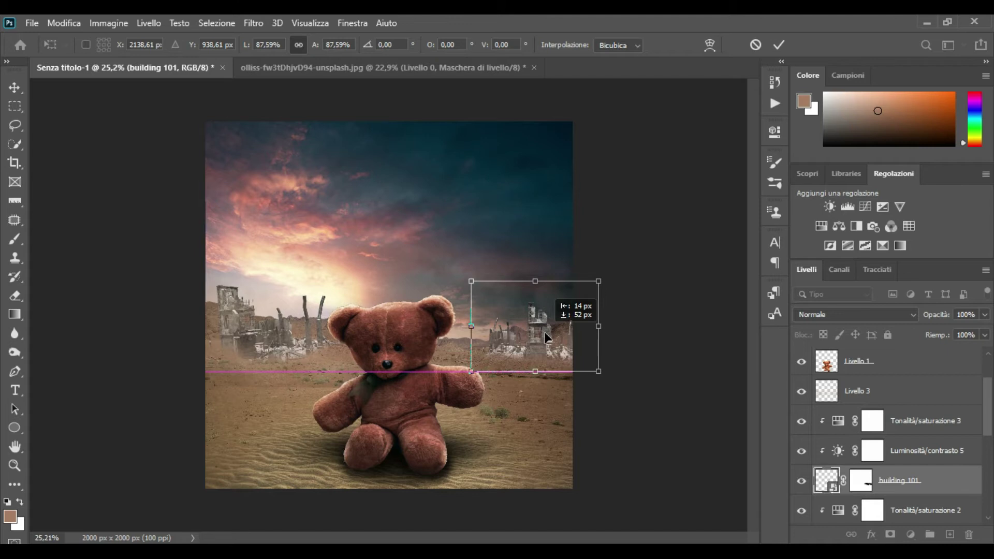
{"action": "left_click", "coordinate": [780, 45]}
{"action": "left_click", "coordinate": [707, 347]}
Add haze on Livello 3 around the ruins left of the bear with the 9% opacity brush, using sampled sunset and sand colours
{"action": "scroll", "coordinate": [539, 340], "scroll_direction": "down", "scroll_amount": 2}
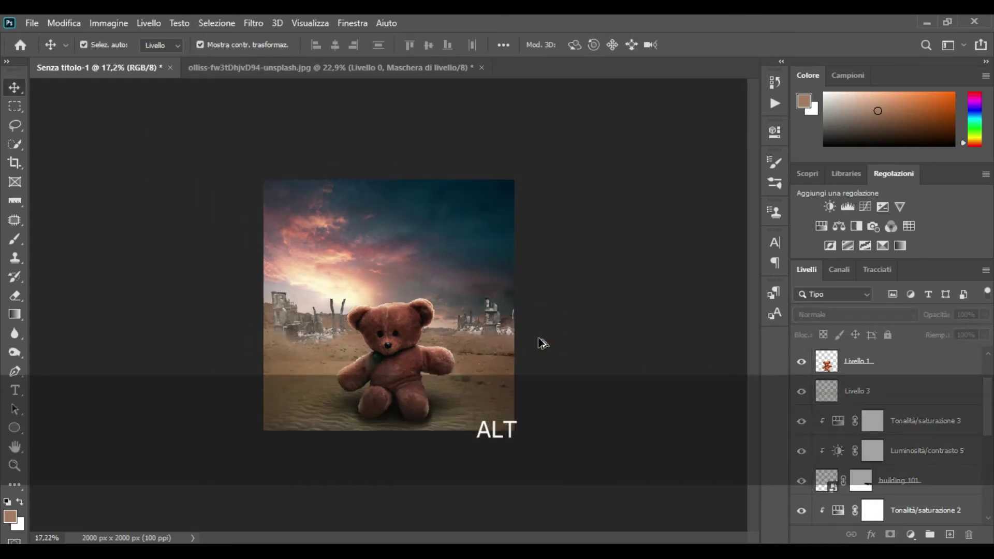
{"action": "left_click", "coordinate": [881, 391]}
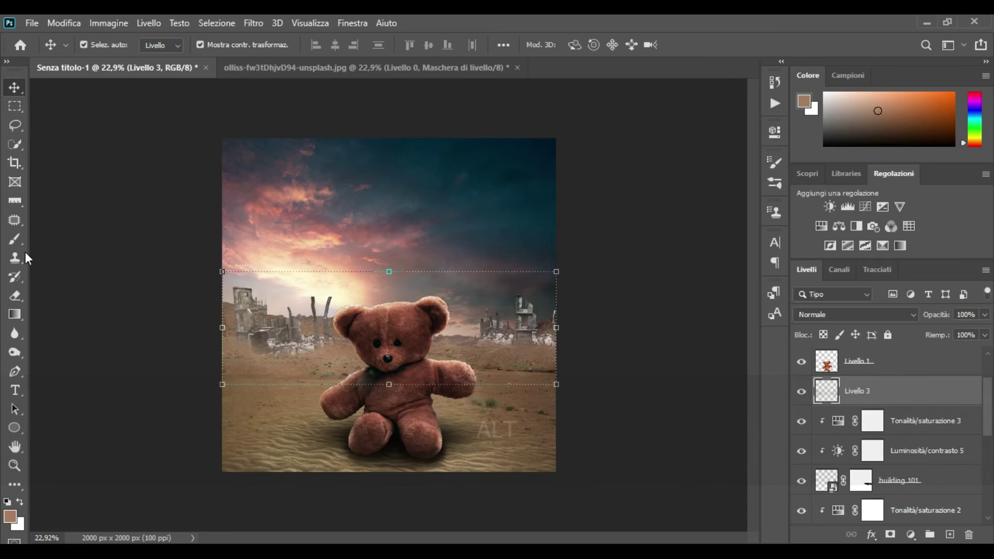
{"action": "left_click", "coordinate": [15, 239]}
{"action": "left_click", "coordinate": [306, 285], "text": "alt"}
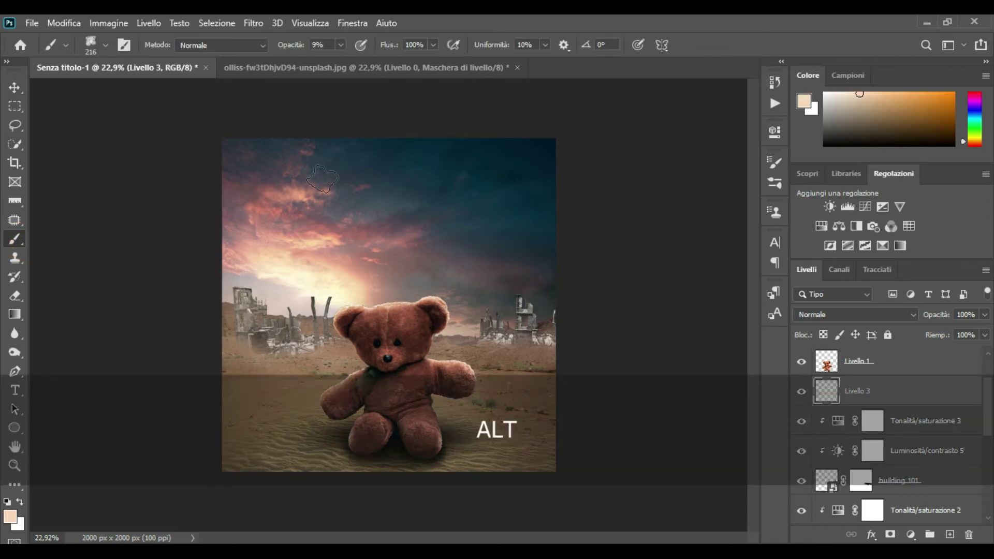
{"action": "left_click", "coordinate": [288, 360], "text": "alt"}
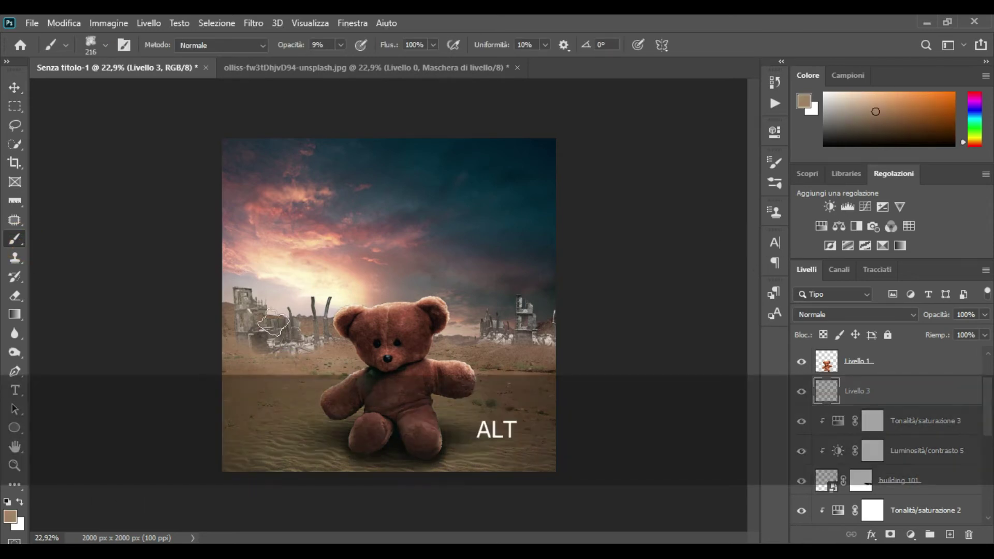
{"action": "left_click", "coordinate": [324, 303]}
{"action": "left_click", "coordinate": [428, 319]}
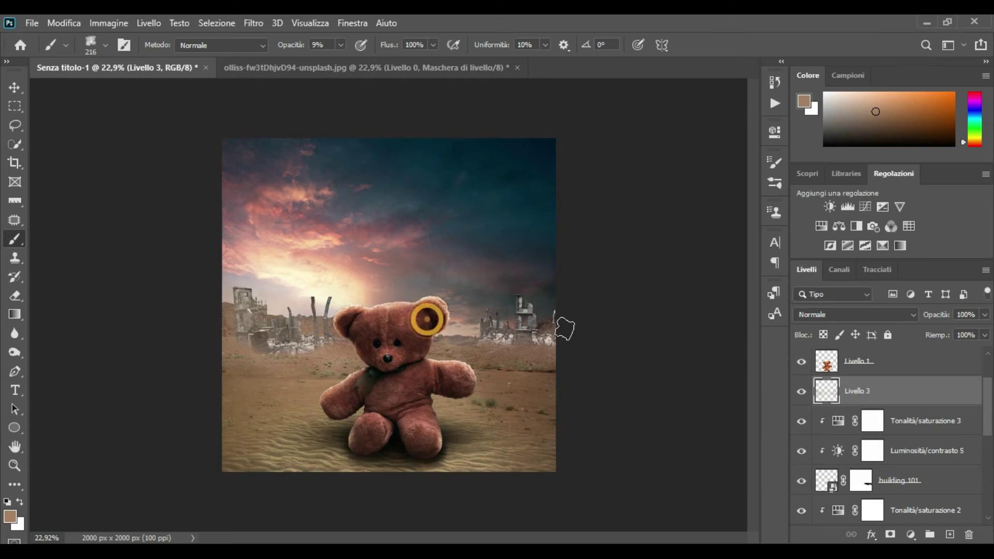
Build up haze over the ruins right of the bear and touch up the left ones with colours sampled beside each group
{"action": "left_click", "coordinate": [483, 349], "text": "alt"}
{"action": "left_click", "coordinate": [539, 306], "text": "alt"}
{"action": "left_click", "coordinate": [516, 294], "text": "alt"}
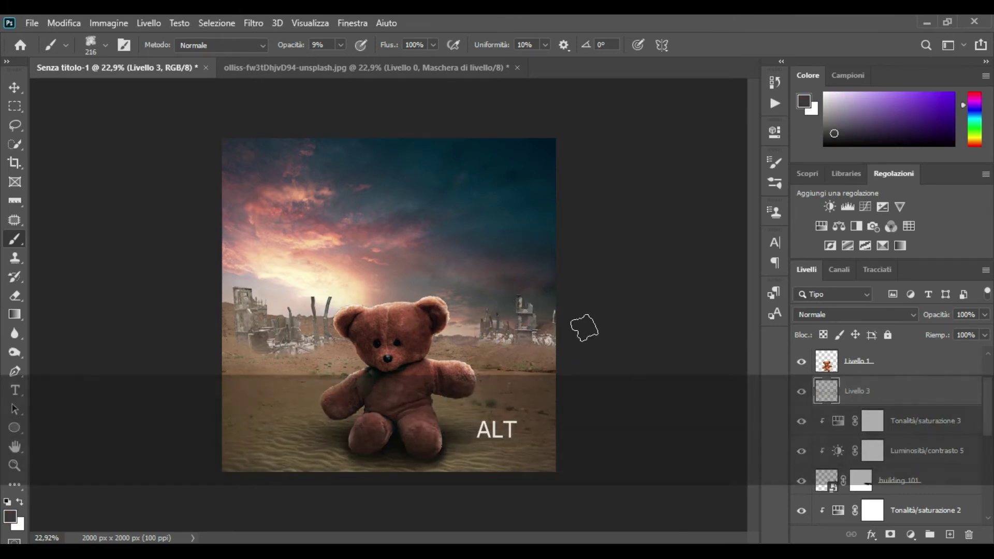
{"action": "left_click", "coordinate": [267, 290], "text": "alt"}
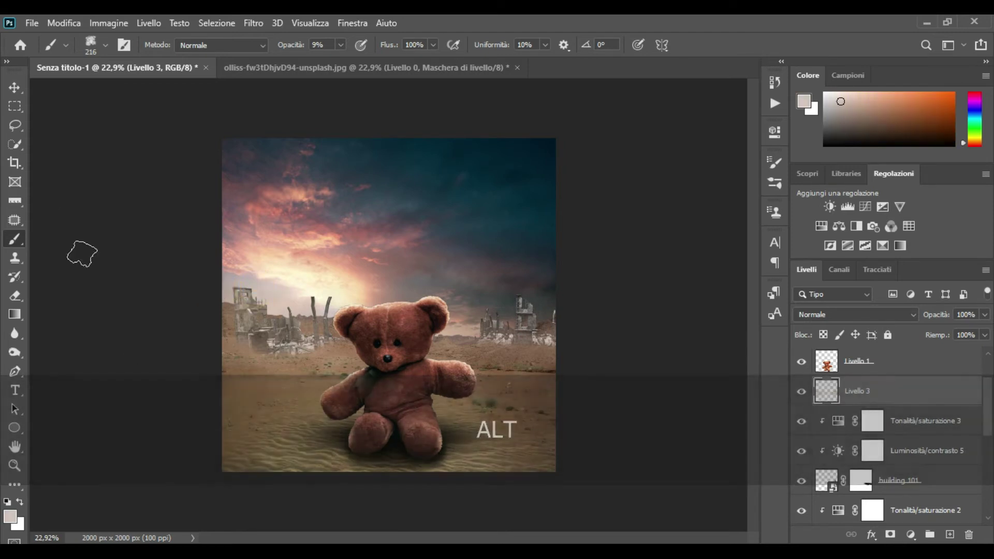
{"action": "left_click", "coordinate": [14, 87]}
{"action": "left_click", "coordinate": [115, 254]}
Apply a Gaussian Blur with a 2.0 pixel radius to the building 101 ruins
{"action": "scroll", "coordinate": [939, 490], "scroll_direction": "down", "scroll_amount": 3}
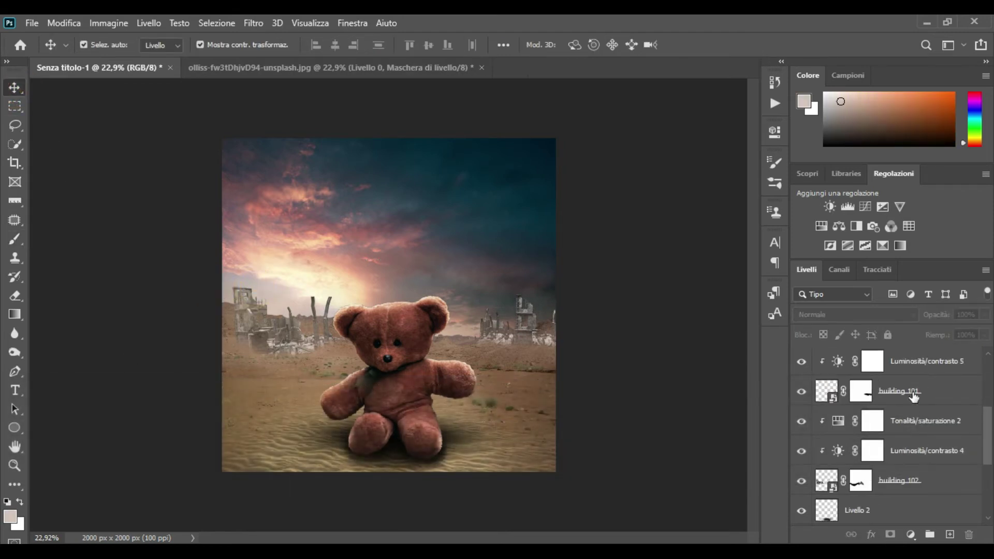
{"action": "left_click", "coordinate": [910, 393]}
{"action": "left_click", "coordinate": [254, 23]}
{"action": "mouse_move", "coordinate": [318, 247]}
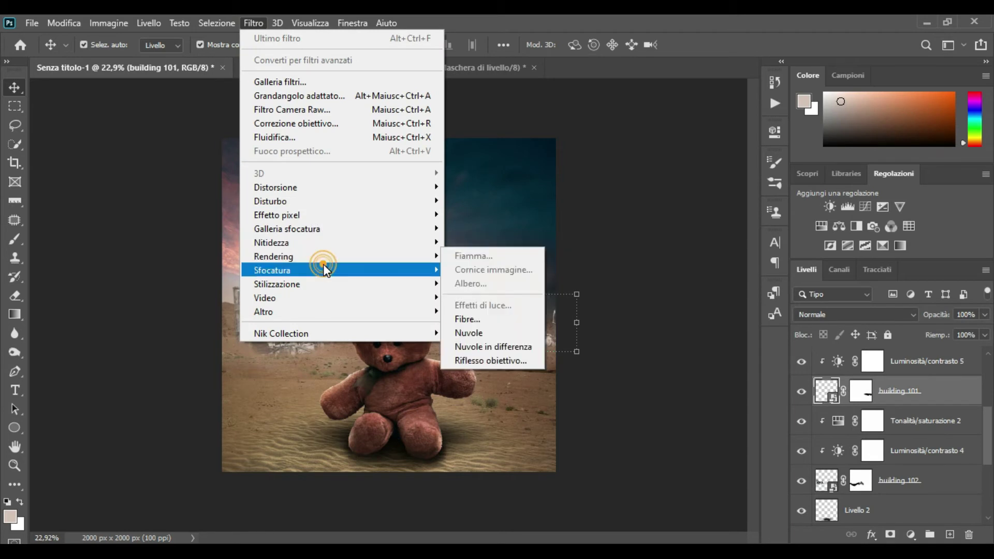
{"action": "left_click", "coordinate": [455, 269]}
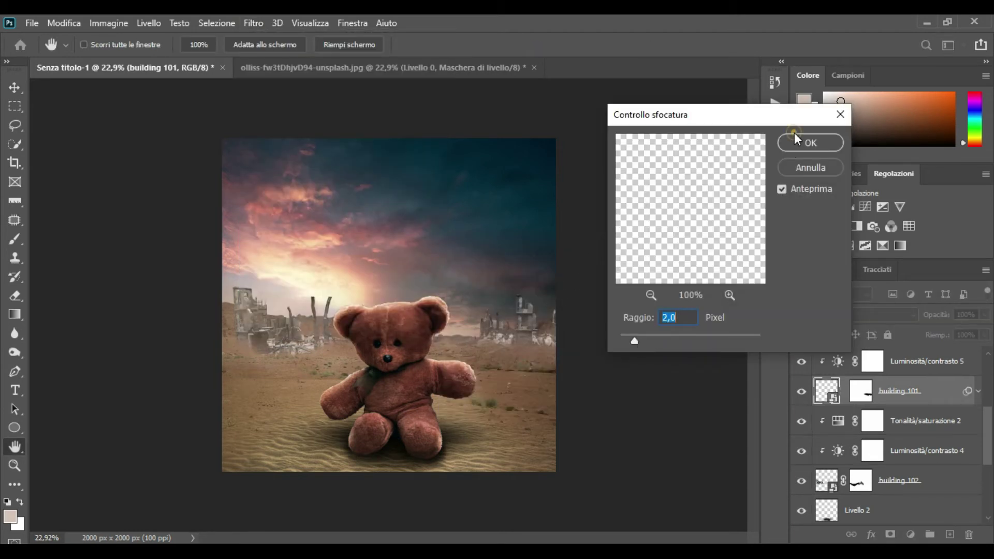
{"action": "left_click", "coordinate": [810, 142]}
Apply a Gaussian Blur with a 2.0 pixel radius to the building 102 ruins
{"action": "scroll", "coordinate": [925, 463], "scroll_direction": "down", "scroll_amount": 2}
{"action": "left_click", "coordinate": [925, 463]}
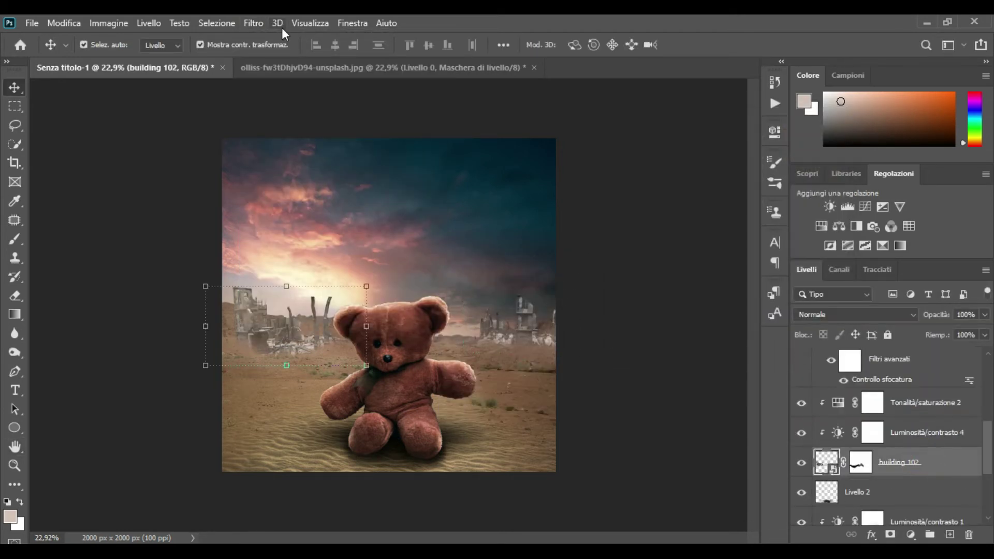
{"action": "left_click", "coordinate": [254, 23]}
{"action": "mouse_move", "coordinate": [344, 269]}
{"action": "left_click", "coordinate": [518, 269]}
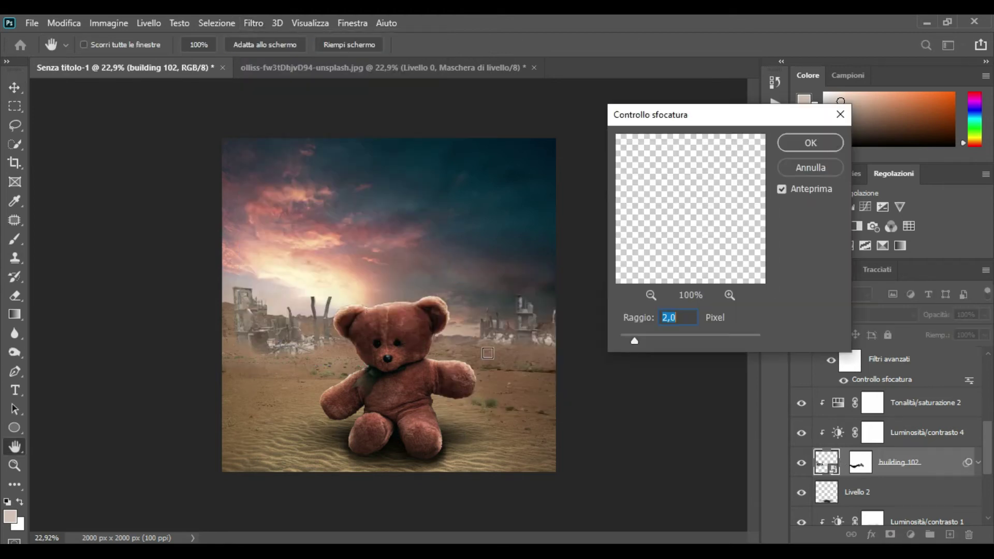
{"action": "left_click", "coordinate": [807, 143]}
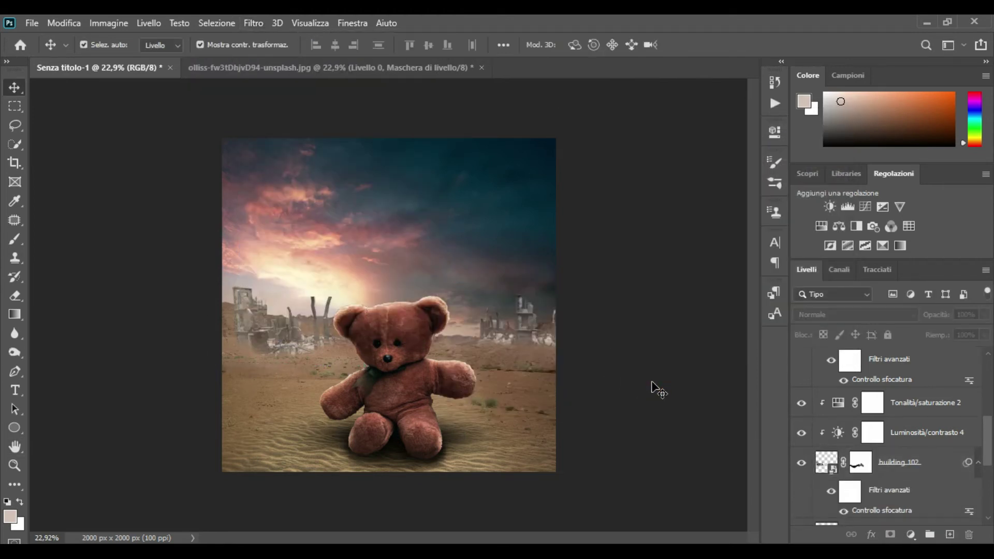
Open cucito.psd and bring its masked Sfondo copia layer of thread spools into the teddy bear composite
{"action": "left_click", "coordinate": [32, 23]}
{"action": "left_click", "coordinate": [44, 49]}
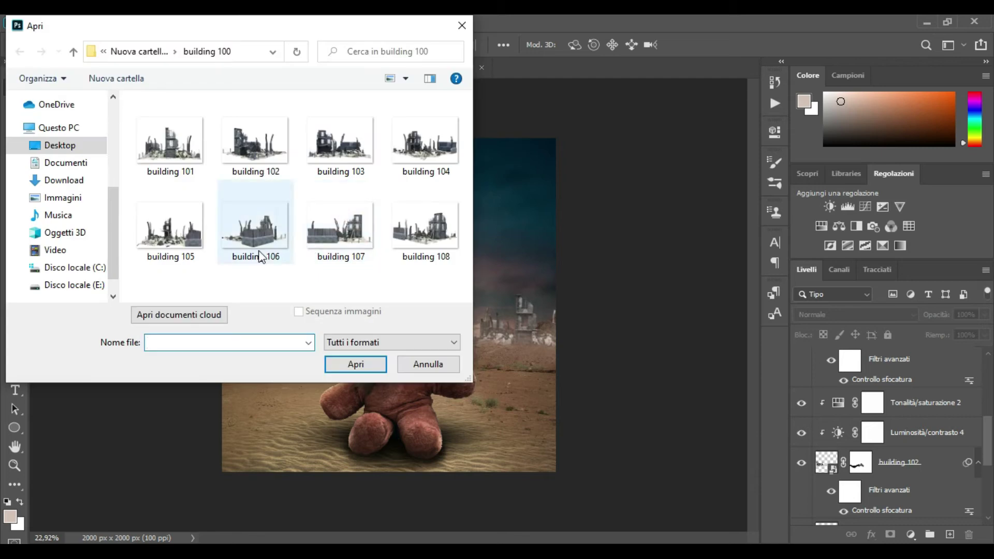
{"action": "left_click", "coordinate": [73, 52]}
{"action": "scroll", "coordinate": [165, 202], "scroll_direction": "down", "scroll_amount": 1}
{"action": "double_click", "coordinate": [163, 212]}
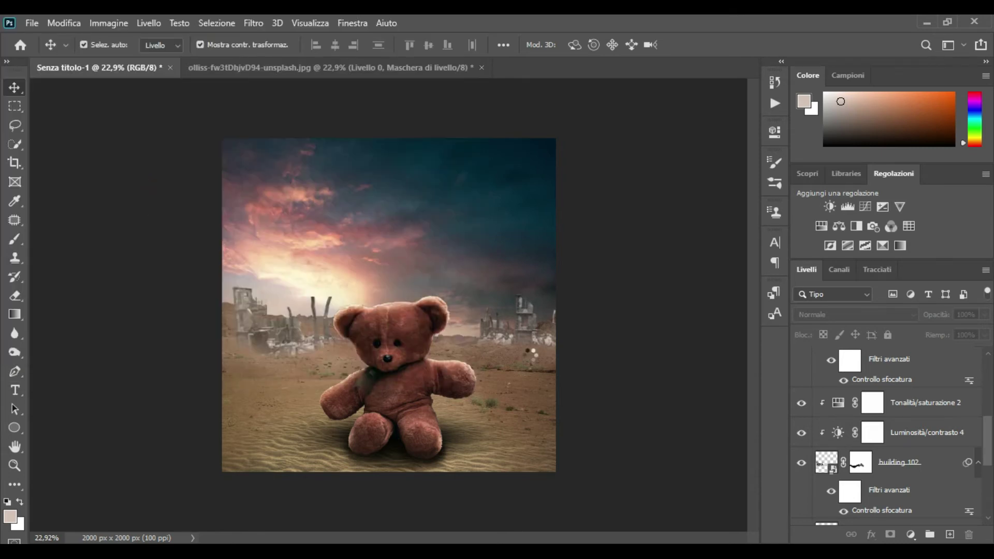
{"action": "left_click", "coordinate": [801, 381]}
{"action": "left_click_drag", "start_coordinate": [398, 230], "coordinate": [267, 272]}
Scale the thread spools to 12.97%, tilt them slightly and position them on the sand to the right of the teddy bear
{"action": "scroll", "coordinate": [659, 200], "scroll_direction": "down", "scroll_amount": 3}
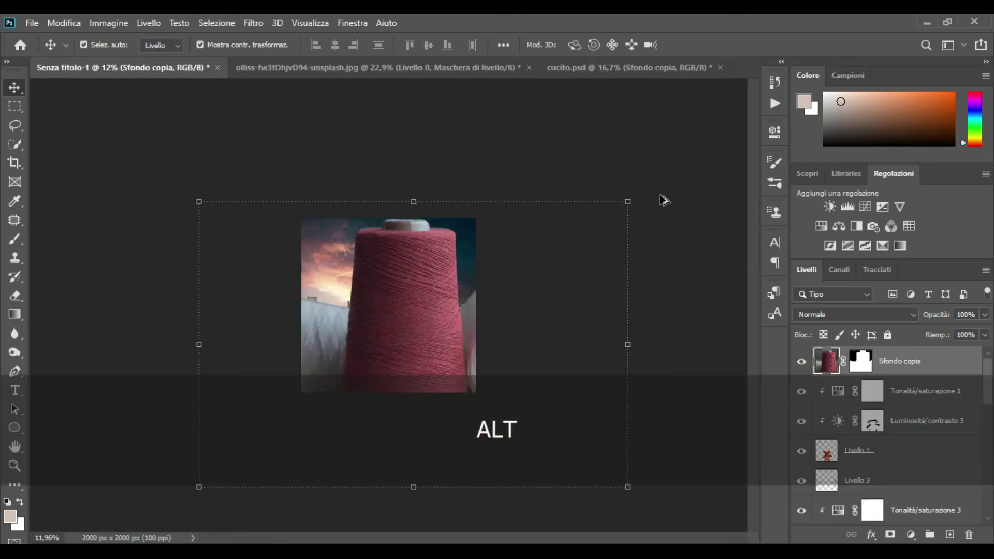
{"action": "left_click_drag", "start_coordinate": [629, 201], "coordinate": [456, 316]}
{"action": "scroll", "coordinate": [426, 445], "scroll_direction": "up", "scroll_amount": 3}
{"action": "left_click_drag", "start_coordinate": [415, 380], "coordinate": [494, 408]}
{"action": "left_click_drag", "start_coordinate": [586, 352], "coordinate": [570, 374]}
{"action": "left_click_drag", "start_coordinate": [486, 403], "coordinate": [271, 385]}
{"action": "left_click_drag", "start_coordinate": [343, 344], "coordinate": [343, 333]}
{"action": "left_click_drag", "start_coordinate": [278, 397], "coordinate": [280, 408]}
{"action": "left_click_drag", "start_coordinate": [332, 359], "coordinate": [504, 398]}
{"action": "left_click_drag", "start_coordinate": [559, 367], "coordinate": [577, 379]}
Flip the thread spools horizontally
{"action": "left_click", "coordinate": [64, 23]}
{"action": "mouse_move", "coordinate": [104, 350]}
{"action": "left_click", "coordinate": [357, 393]}
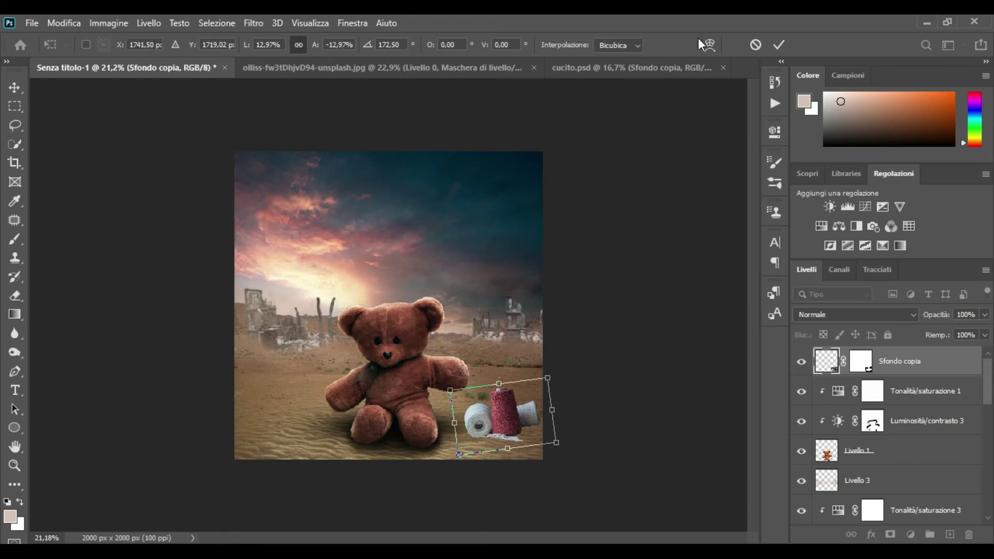
Confirm the flip of the thread spools and delete their layer mask
{"action": "left_click", "coordinate": [780, 45]}
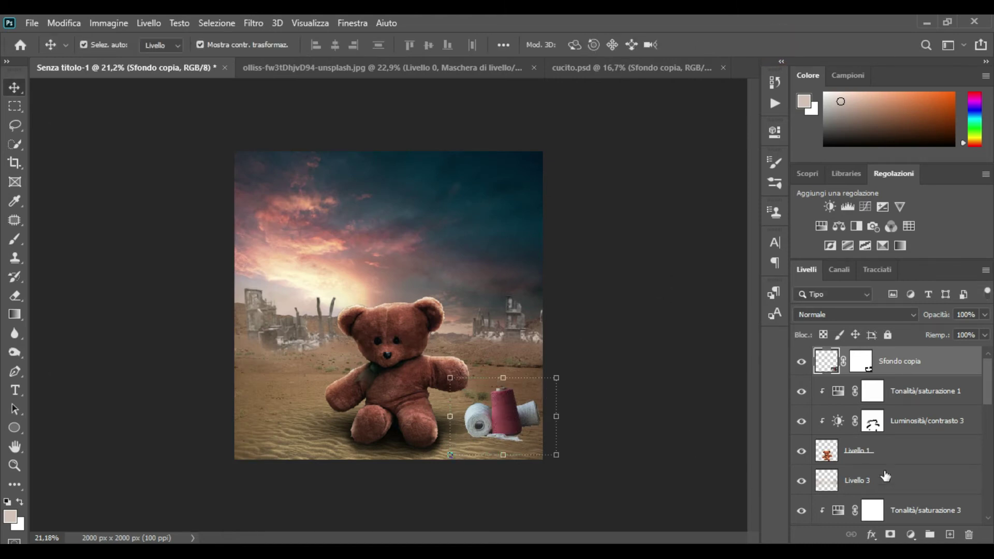
{"action": "left_click", "coordinate": [869, 372]}
{"action": "right_click", "coordinate": [861, 362]}
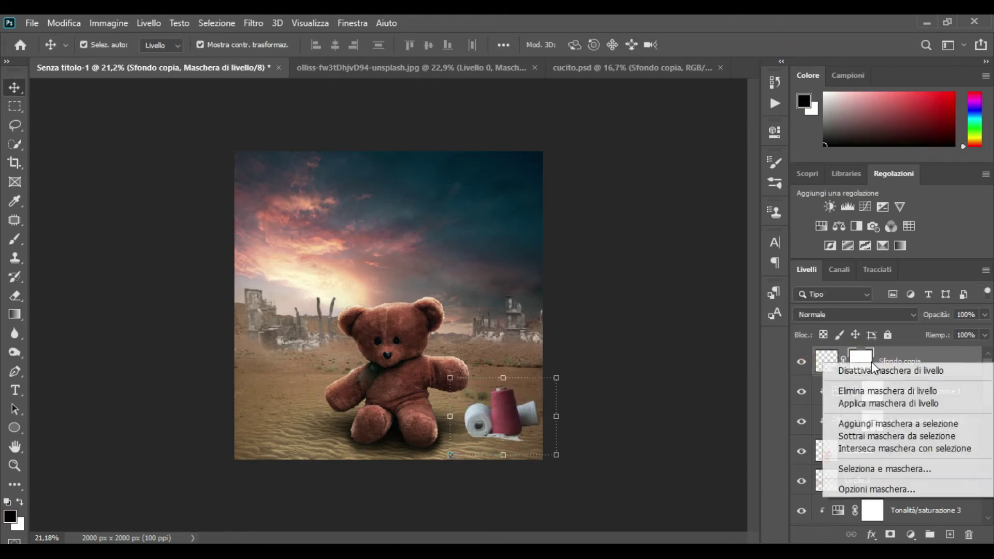
{"action": "left_click", "coordinate": [850, 392]}
Create an empty layer beneath the thread spools and set up a soft round black brush of 140 px at 100% opacity
{"action": "left_click", "coordinate": [948, 531]}
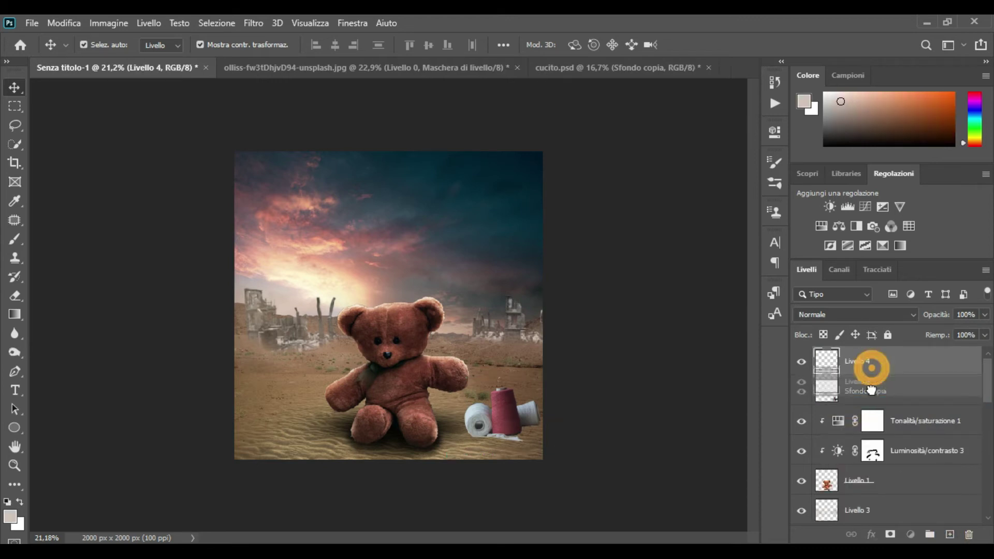
{"action": "left_click_drag", "start_coordinate": [873, 367], "coordinate": [871, 395]}
{"action": "left_click", "coordinate": [15, 240]}
{"action": "left_click", "coordinate": [8, 502]}
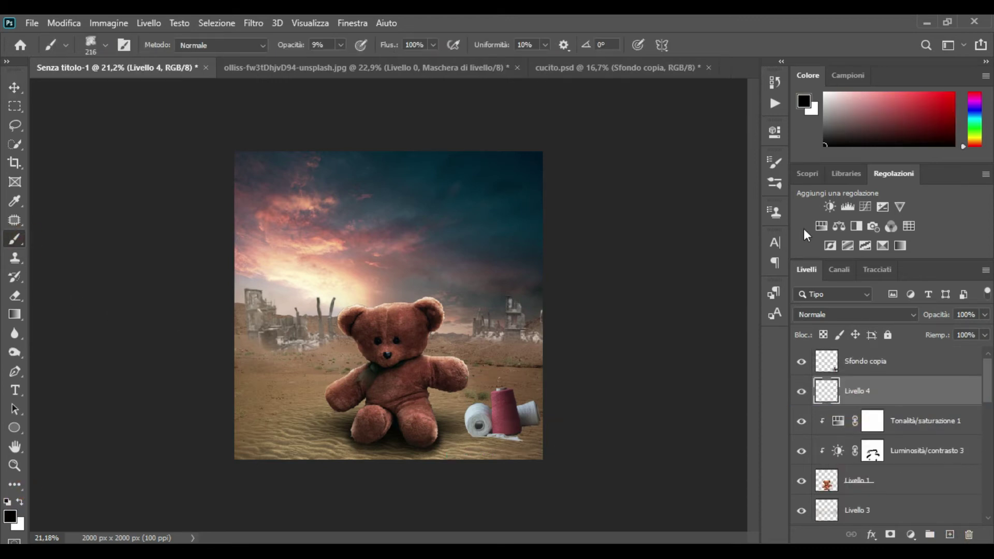
{"action": "left_click", "coordinate": [775, 183]}
{"action": "left_click", "coordinate": [734, 156]}
{"action": "right_click", "coordinate": [481, 425], "text": "alt"}
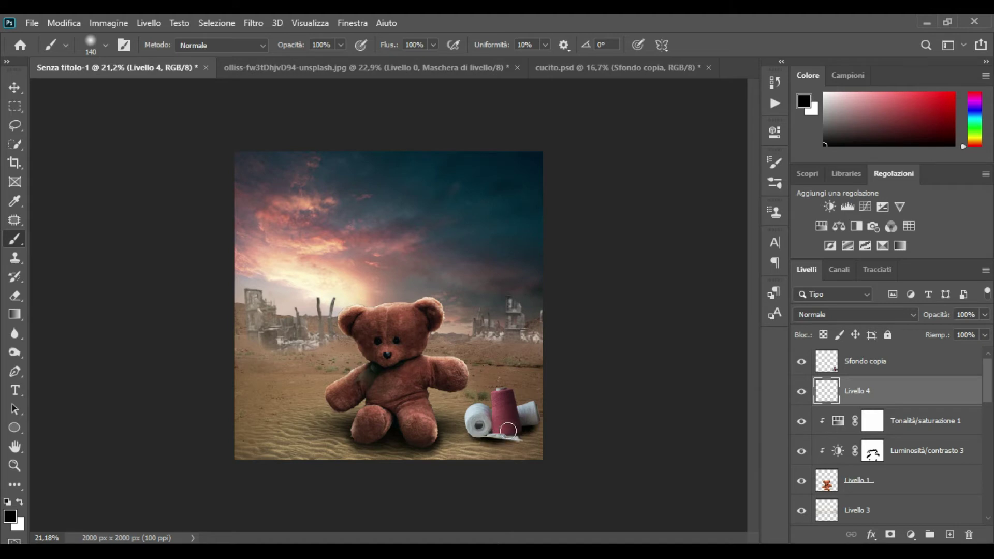
Set the new layer's fill to 62% and paint a shadow around the base of the thread spools at 13% brush opacity
{"action": "left_click_drag", "start_coordinate": [934, 335], "coordinate": [902, 339]}
{"action": "left_click_drag", "start_coordinate": [268, 50], "coordinate": [255, 52]}
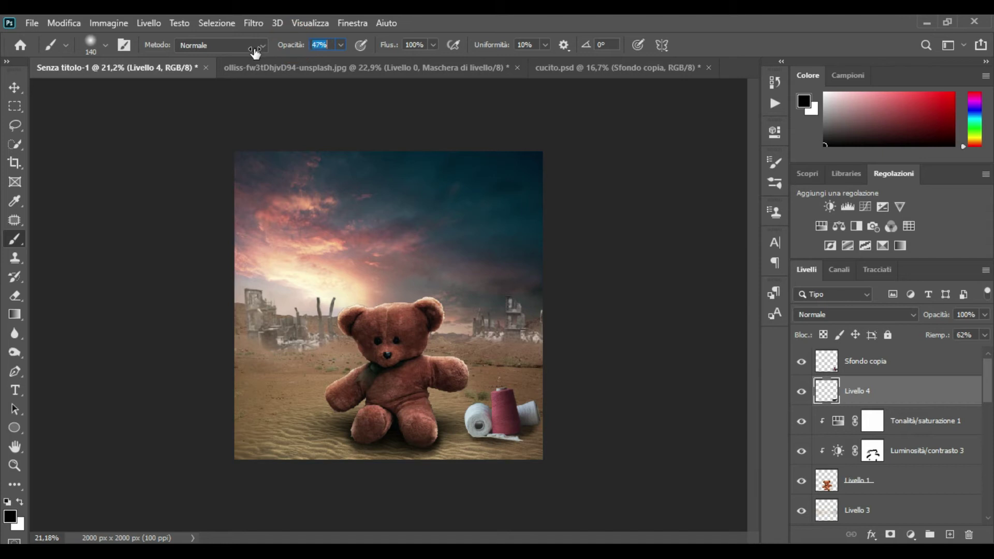
{"action": "left_click_drag", "start_coordinate": [526, 413], "coordinate": [532, 424]}
Darken the thread spools and strengthen their contrast with a Brightness/Contrast adjustment clipped to the Sfondo copia layer
{"action": "left_click", "coordinate": [14, 87]}
{"action": "left_click", "coordinate": [837, 372]}
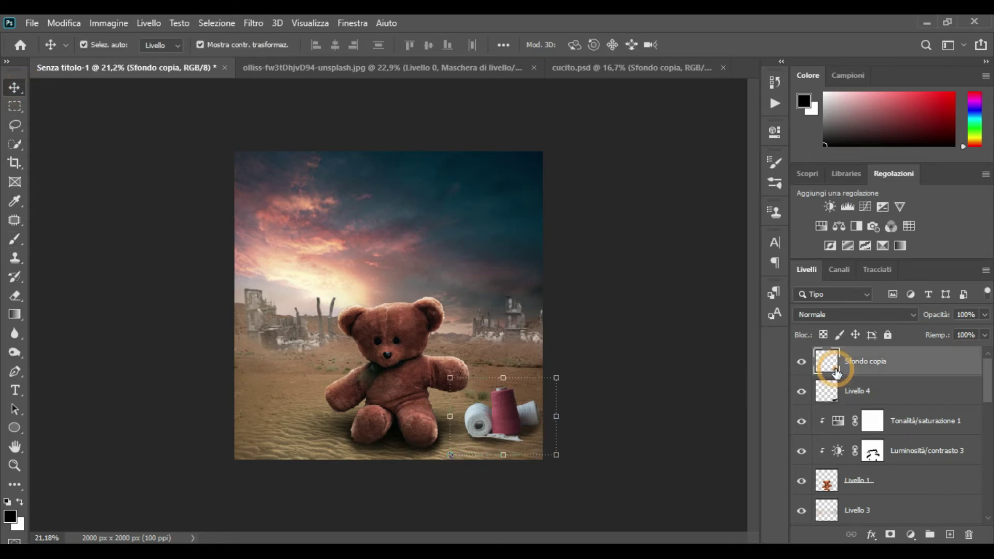
{"action": "left_click", "coordinate": [910, 535]}
{"action": "left_click", "coordinate": [881, 326]}
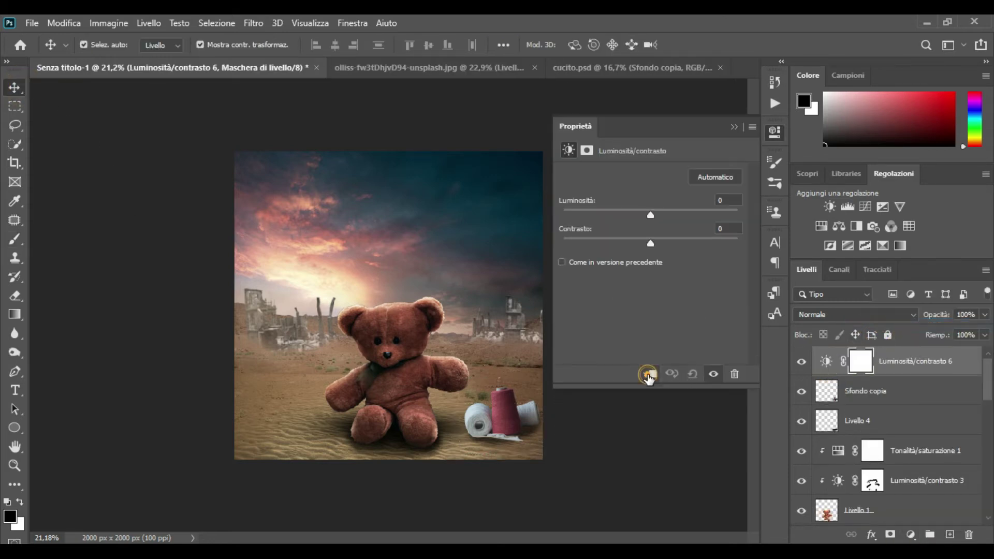
{"action": "left_click_drag", "start_coordinate": [651, 216], "coordinate": [707, 244]}
{"action": "left_click_drag", "start_coordinate": [620, 214], "coordinate": [621, 215]}
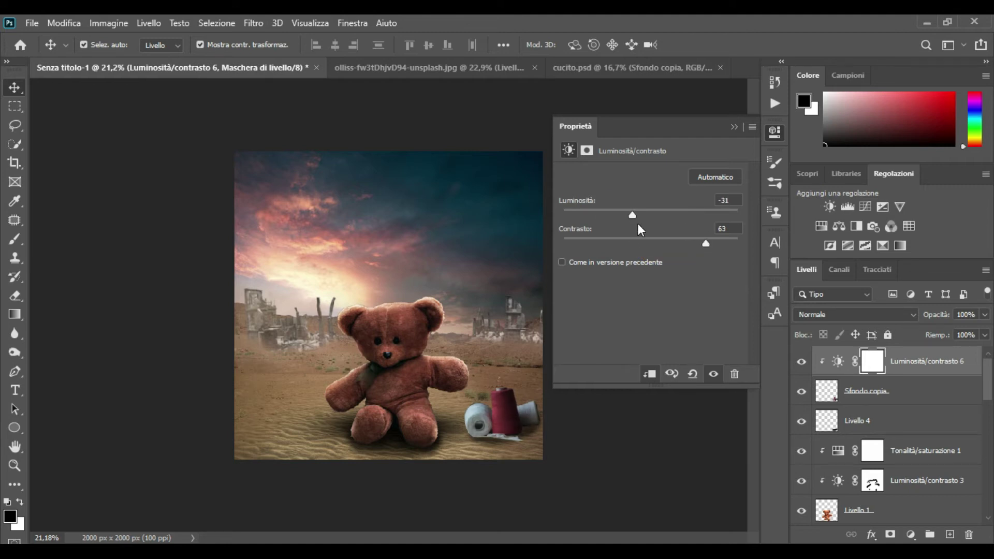
{"action": "left_click_drag", "start_coordinate": [729, 243], "coordinate": [728, 243]}
{"action": "left_click_drag", "start_coordinate": [633, 215], "coordinate": [634, 214]}
{"action": "left_click", "coordinate": [733, 124]}
Clip a Hue/Saturation adjustment to the thread spools and set the saturation to -22
{"action": "left_click", "coordinate": [880, 391]}
{"action": "left_click", "coordinate": [911, 535]}
{"action": "left_click", "coordinate": [891, 378]}
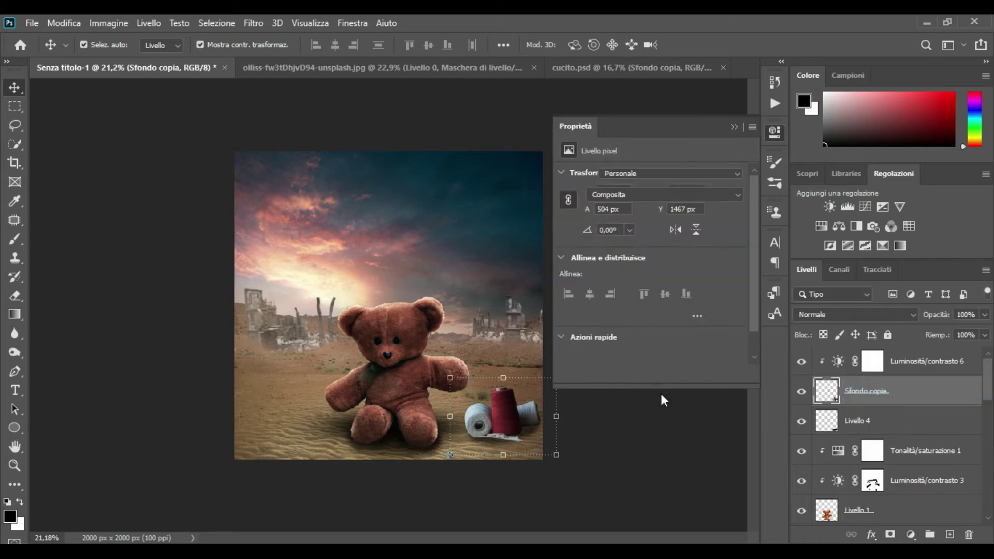
{"action": "left_click_drag", "start_coordinate": [624, 263], "coordinate": [632, 260]}
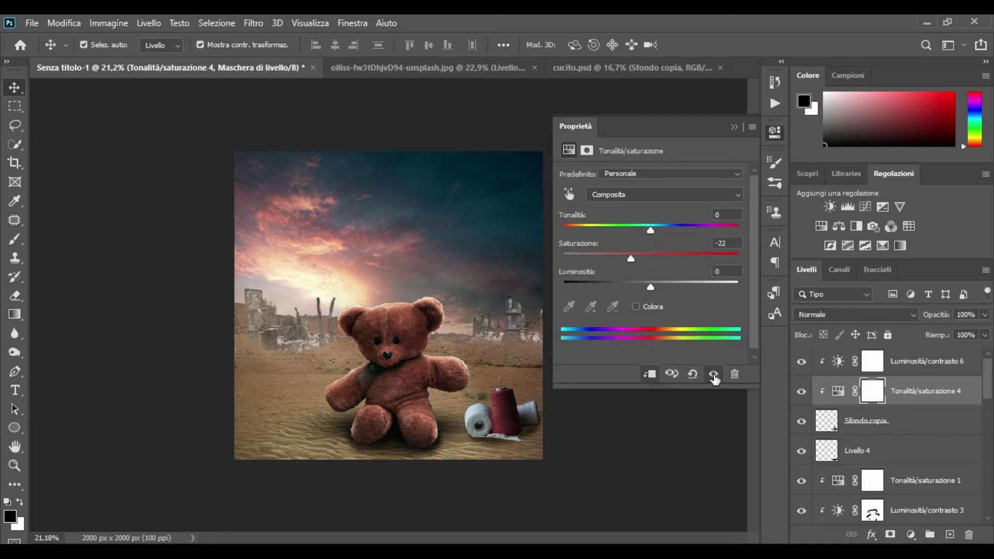
{"action": "left_click", "coordinate": [734, 127]}
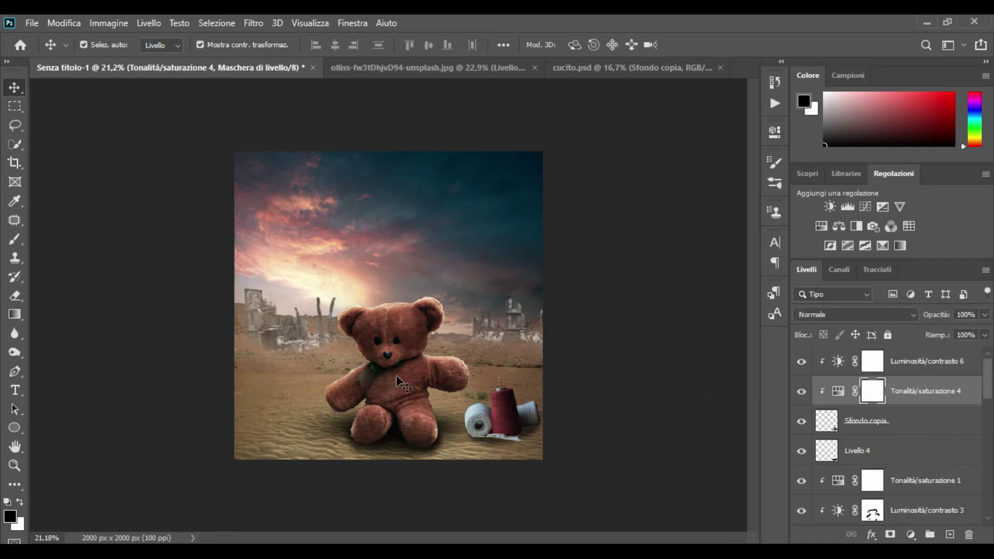
Select the teddy bear layer together with its clipped Luminosità/contrasto 3 and Tonalità/saturazione 1 adjustments
{"action": "scroll", "coordinate": [397, 376], "scroll_direction": "up", "scroll_amount": 2, "text": "alt"}
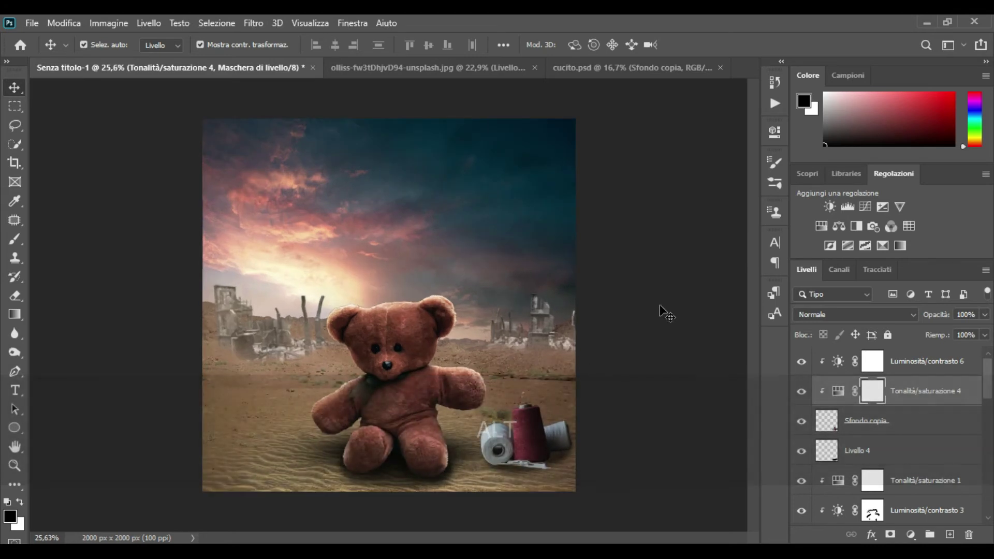
{"action": "left_click", "coordinate": [404, 337]}
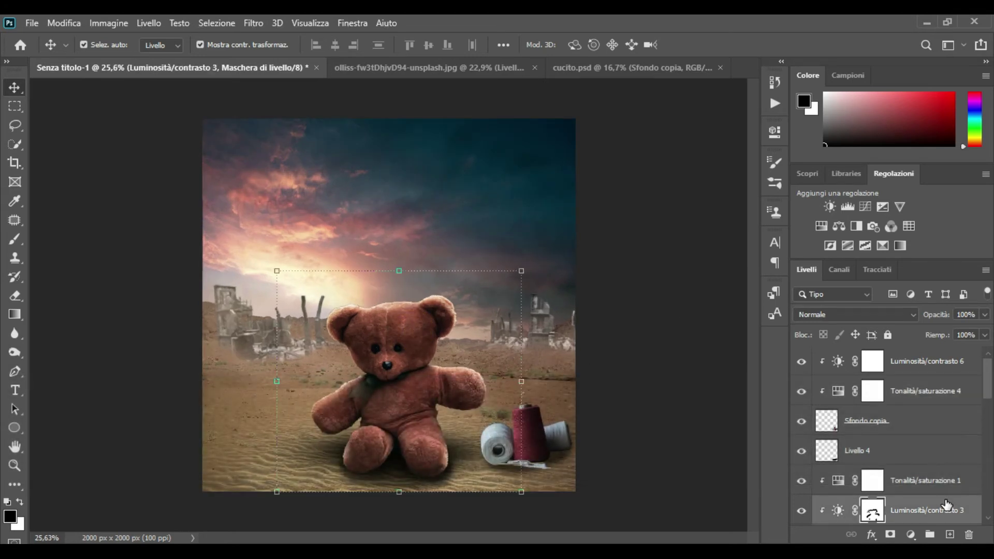
{"action": "left_click", "coordinate": [924, 470], "text": "ctrl"}
{"action": "scroll", "coordinate": [924, 466], "scroll_direction": "down", "scroll_amount": 2}
{"action": "left_click", "coordinate": [921, 483], "text": "ctrl"}
{"action": "scroll", "coordinate": [921, 484], "scroll_direction": "down", "scroll_amount": 1}
Toggle the visibility of the layers one after another to find the one holding the teddy bear's shadow
{"action": "left_click", "coordinate": [800, 482]}
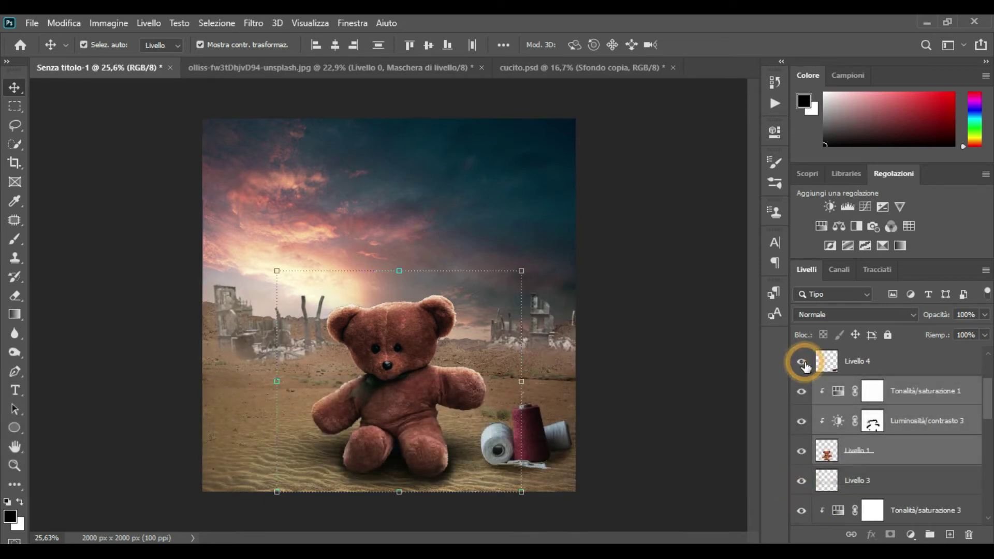
{"action": "scroll", "coordinate": [890, 443], "scroll_direction": "down", "scroll_amount": 3}
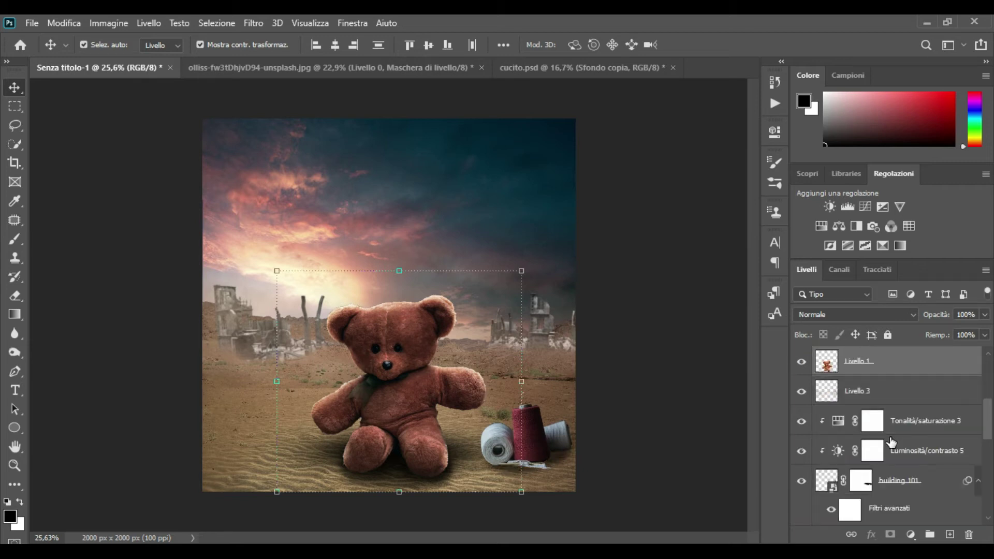
{"action": "scroll", "coordinate": [891, 442], "scroll_direction": "up", "scroll_amount": 5}
{"action": "left_click", "coordinate": [799, 396]}
{"action": "left_click", "coordinate": [799, 396]}
{"action": "left_click", "coordinate": [804, 423]}
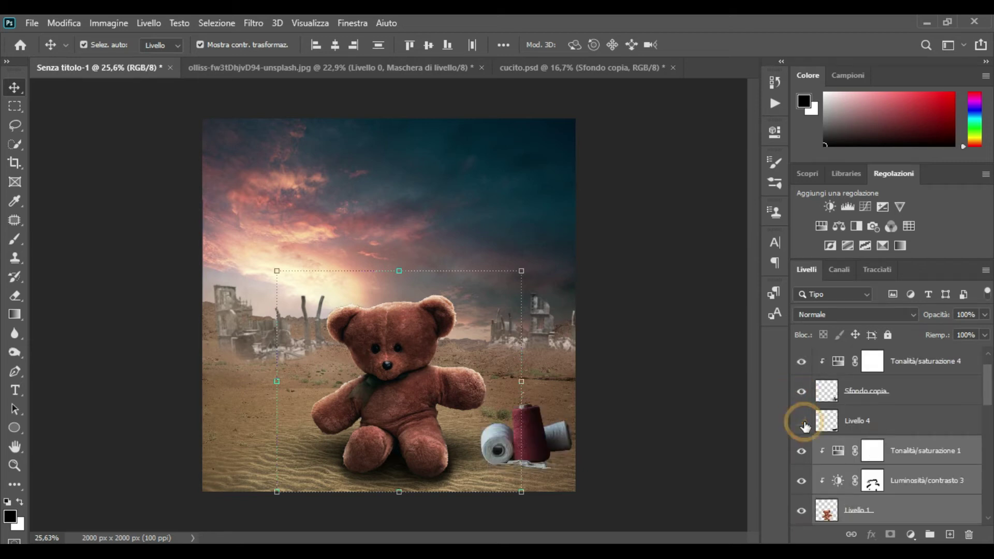
{"action": "left_click", "coordinate": [805, 423]}
{"action": "scroll", "coordinate": [807, 428], "scroll_direction": "down", "scroll_amount": 2}
{"action": "left_click", "coordinate": [798, 397]}
{"action": "left_click", "coordinate": [798, 397]}
{"action": "left_click", "coordinate": [801, 421]}
{"action": "left_click", "coordinate": [802, 421]}
{"action": "left_click", "coordinate": [801, 480]}
{"action": "left_click", "coordinate": [801, 480]}
{"action": "scroll", "coordinate": [802, 481], "scroll_direction": "down", "scroll_amount": 4}
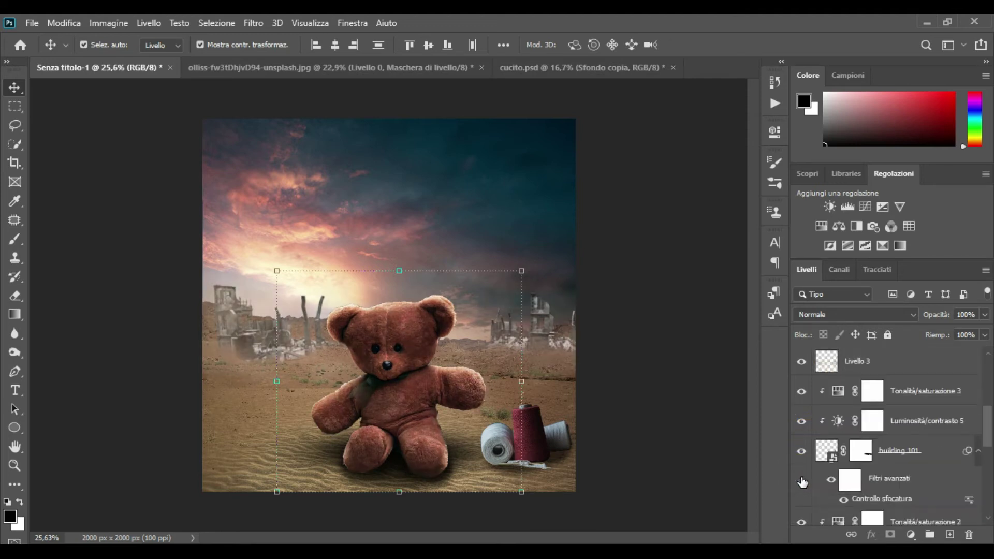
{"action": "left_click", "coordinate": [801, 463]}
{"action": "left_click", "coordinate": [801, 463]}
{"action": "scroll", "coordinate": [801, 466], "scroll_direction": "down", "scroll_amount": 4}
{"action": "left_click", "coordinate": [802, 463]}
{"action": "left_click", "coordinate": [802, 462]}
{"action": "scroll", "coordinate": [802, 464], "scroll_direction": "down", "scroll_amount": 3}
{"action": "left_click", "coordinate": [806, 446]}
{"action": "left_click", "coordinate": [806, 446]}
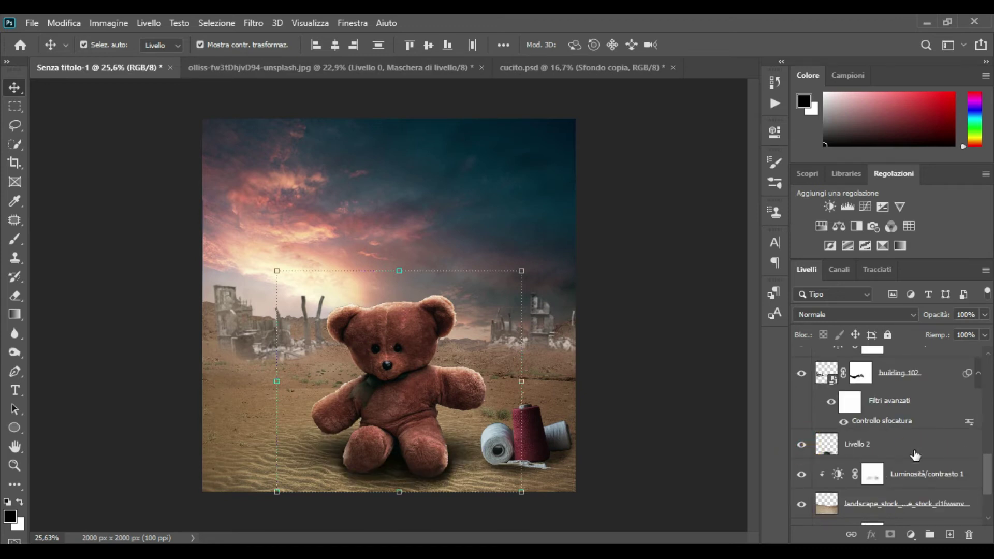
Add the Livello 2 shadow to the selected teddy bear layers and shift them together slightly to the left
{"action": "left_click", "coordinate": [915, 450]}
{"action": "scroll", "coordinate": [915, 451], "scroll_direction": "up", "scroll_amount": 10}
{"action": "left_click", "coordinate": [914, 450], "text": "ctrl"}
{"action": "left_click", "coordinate": [913, 422], "text": "ctrl"}
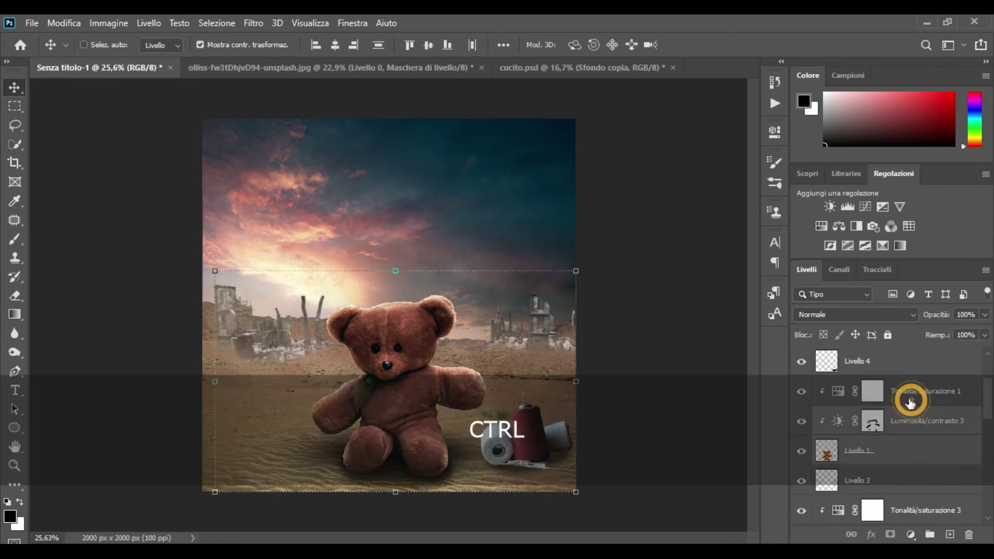
{"action": "left_click", "coordinate": [910, 400], "text": "ctrl"}
{"action": "left_click_drag", "start_coordinate": [403, 349], "coordinate": [392, 349]}
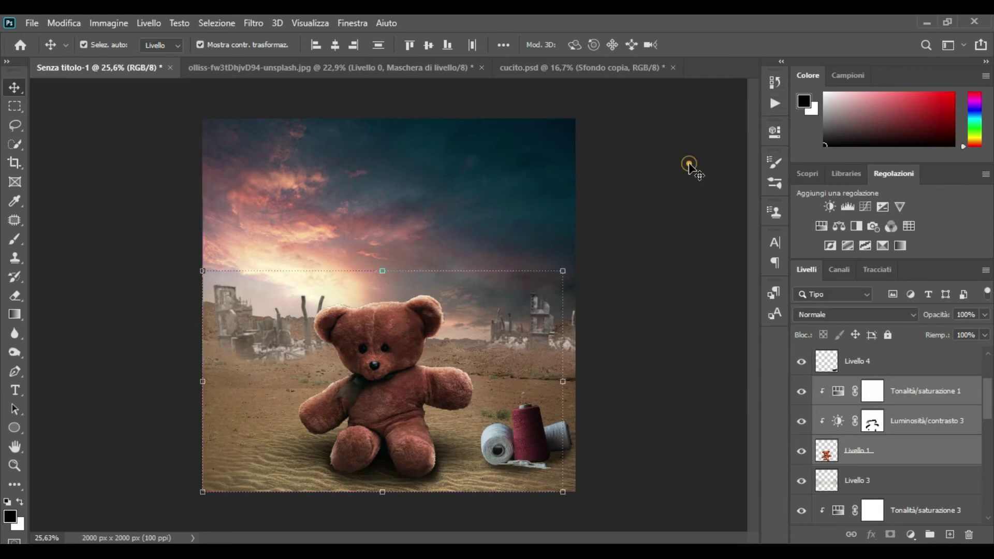
{"action": "left_click", "coordinate": [689, 163]}
{"action": "scroll", "coordinate": [699, 293], "scroll_direction": "down", "scroll_amount": 4}
{"action": "scroll", "coordinate": [629, 336], "scroll_direction": "up", "scroll_amount": 4}
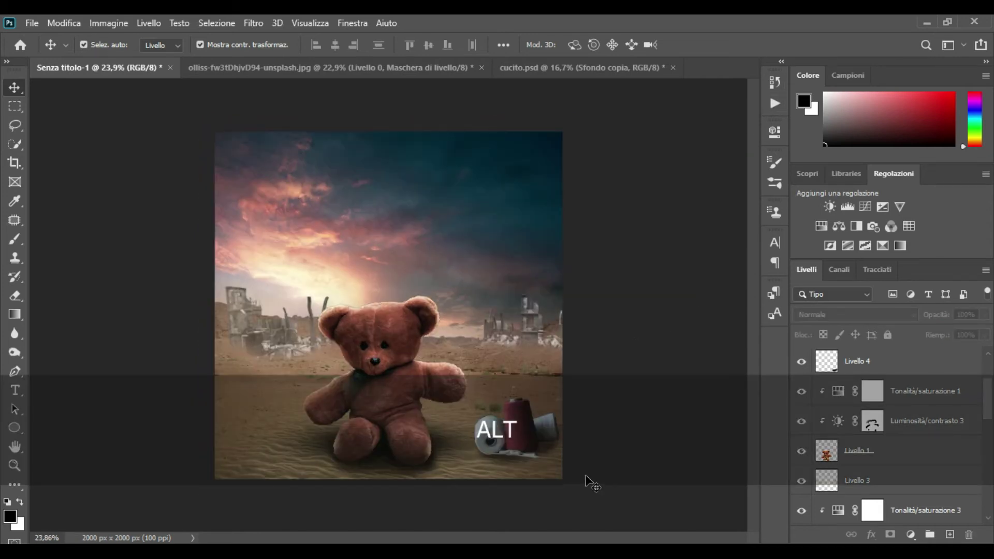
Deepen the thread spools' ground shadow on Livello 4 with a soft black brush at 13% opacity
{"action": "left_click", "coordinate": [548, 451]}
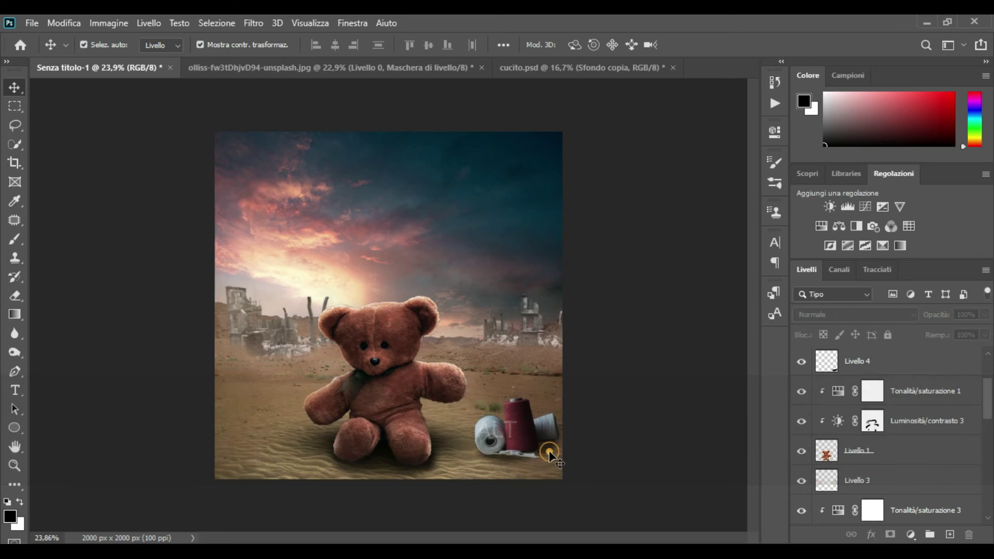
{"action": "left_click", "coordinate": [19, 236]}
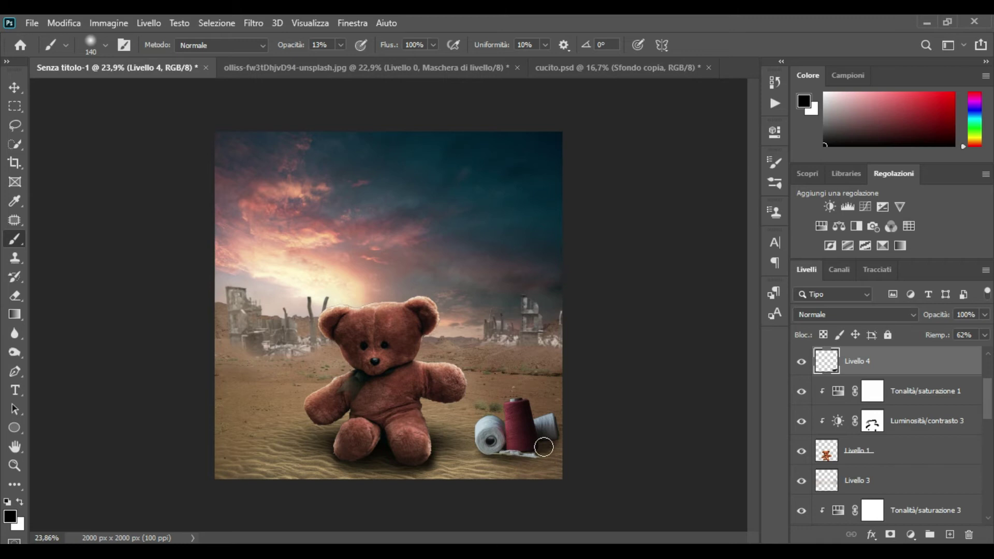
{"action": "left_click_drag", "start_coordinate": [551, 446], "coordinate": [544, 449]}
{"action": "mouse_move", "coordinate": [546, 446]}
{"action": "left_mouse_down"}
{"action": "mouse_move", "coordinate": [554, 448]}
{"action": "mouse_move", "coordinate": [495, 456]}
{"action": "left_mouse_up"}
{"action": "left_click", "coordinate": [549, 446]}
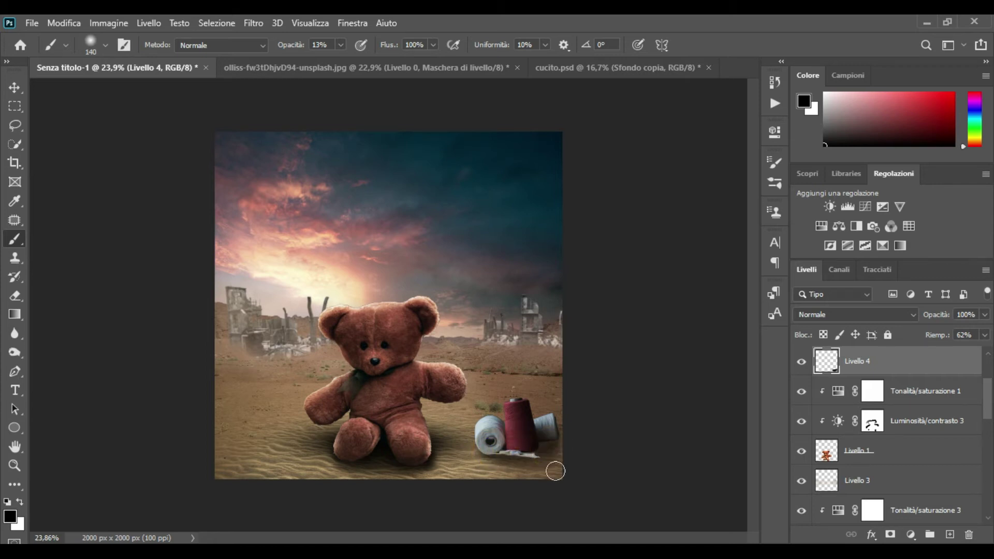
Soften the lower edge of the thread spools' shadow with the Eraser at 19% opacity
{"action": "left_click", "coordinate": [15, 296]}
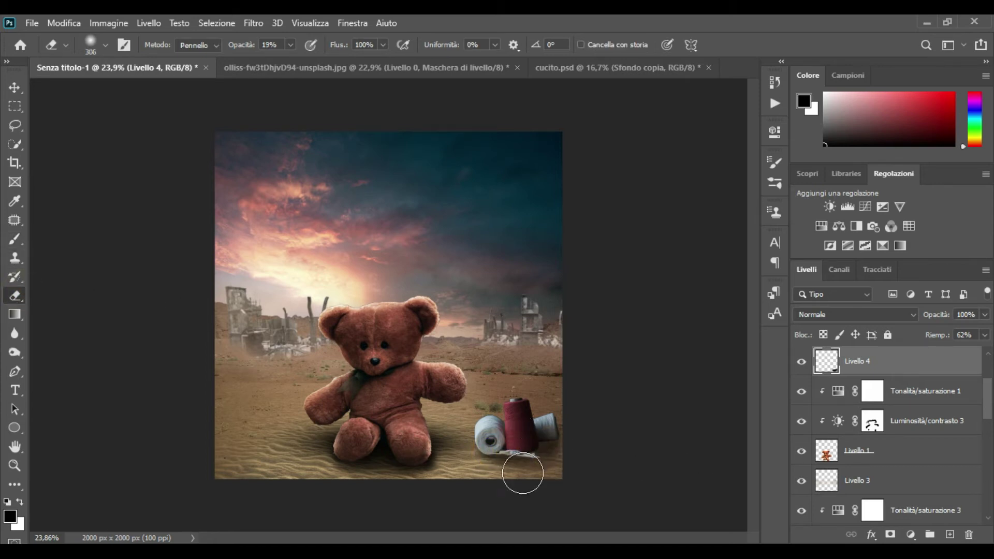
{"action": "mouse_move", "coordinate": [545, 480]}
{"action": "left_mouse_down"}
{"action": "mouse_move", "coordinate": [503, 479]}
{"action": "mouse_move", "coordinate": [521, 495]}
{"action": "mouse_move", "coordinate": [577, 492]}
{"action": "left_mouse_up"}
{"action": "left_click", "coordinate": [551, 482]}
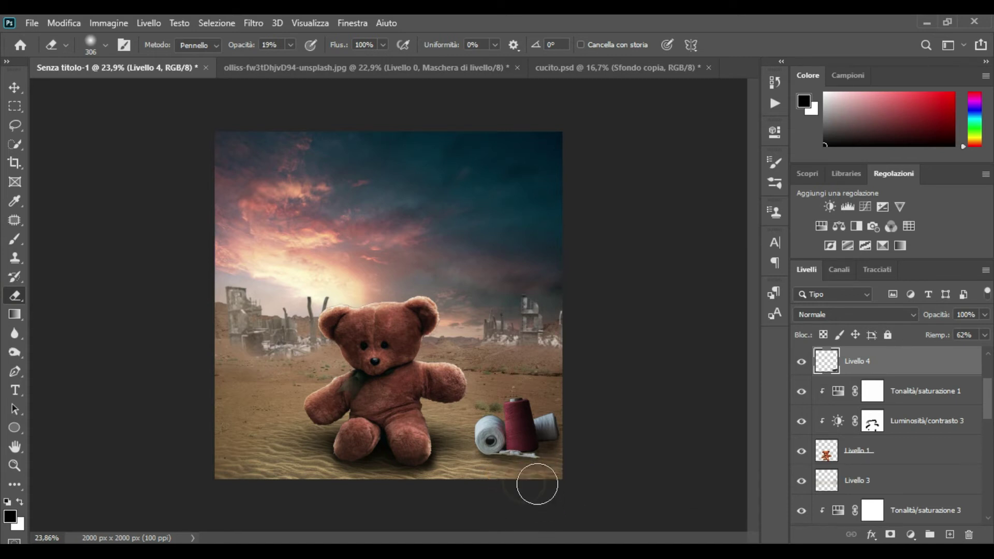
{"action": "left_click", "coordinate": [801, 363]}
{"action": "left_click", "coordinate": [801, 363]}
{"action": "left_click", "coordinate": [14, 85]}
{"action": "left_click", "coordinate": [54, 134]}
Tint the whole composite a warmer, pinkish tone with a Photo Filter adjustment above all layers
{"action": "left_click", "coordinate": [873, 226]}
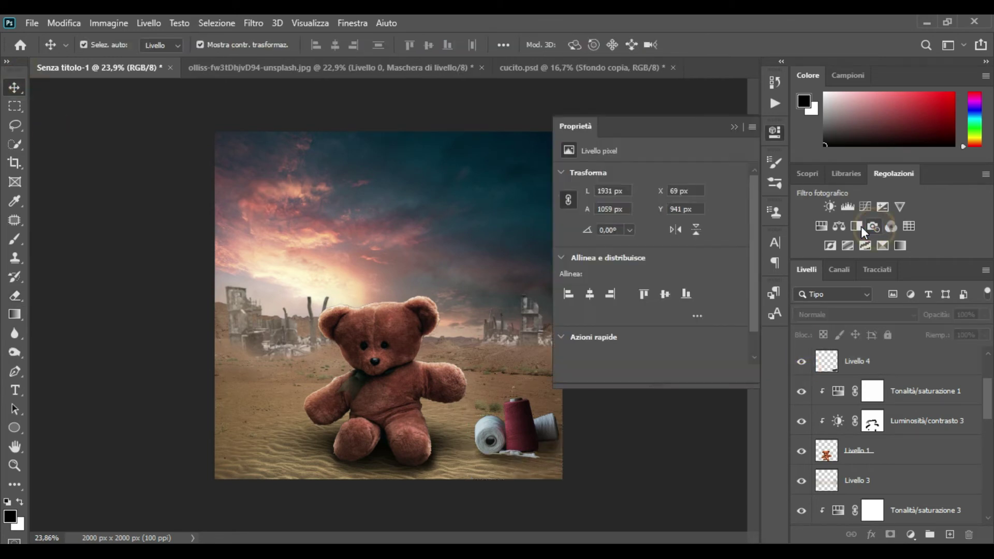
{"action": "left_click", "coordinate": [693, 175]}
{"action": "left_click", "coordinate": [693, 219]}
{"action": "scroll", "coordinate": [697, 175], "scroll_direction": "down", "scroll_amount": 3}
{"action": "left_click", "coordinate": [734, 127]}
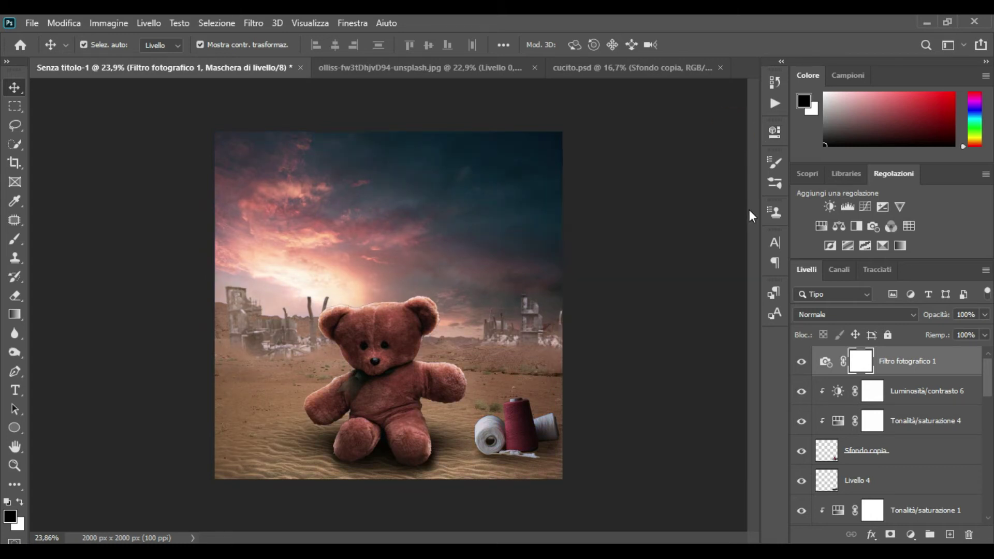
Clip a Channel Mixer adjustment to the sunset sky layer and adjust blue and green in the red output channel
{"action": "left_click", "coordinate": [541, 275]}
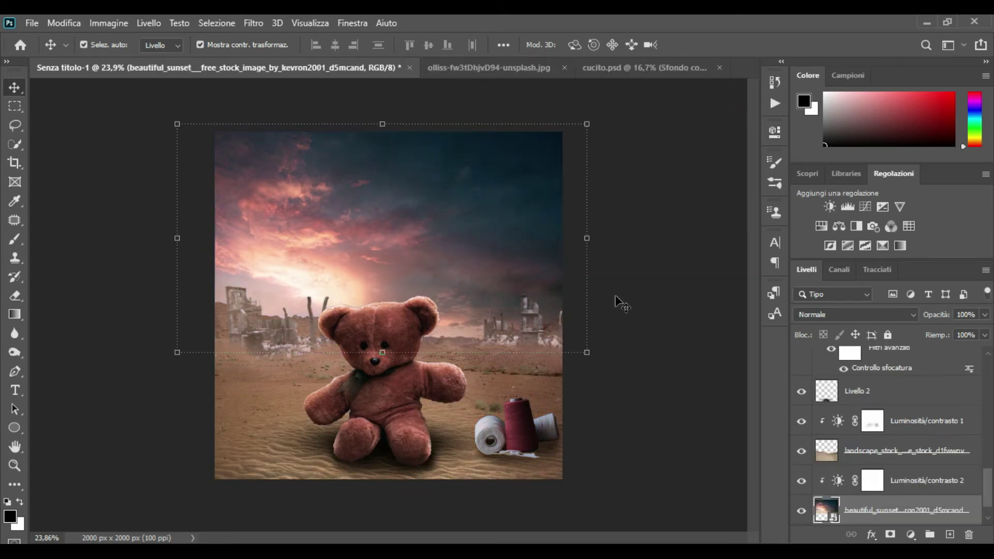
{"action": "left_click", "coordinate": [911, 535]}
{"action": "left_click", "coordinate": [890, 445]}
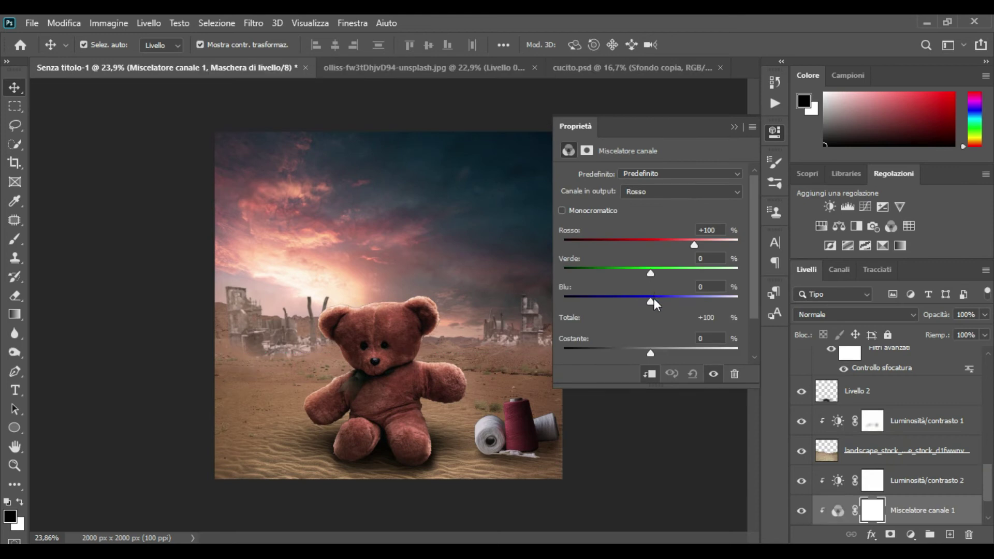
{"action": "left_click_drag", "start_coordinate": [658, 302], "coordinate": [651, 273]}
{"action": "left_click", "coordinate": [714, 374]}
{"action": "left_click", "coordinate": [715, 375]}
{"action": "left_click", "coordinate": [738, 129]}
Create an empty layer and place it directly beneath the teddy bear layer
{"action": "left_click", "coordinate": [699, 187]}
{"action": "left_click", "coordinate": [949, 535]}
{"action": "left_click_drag", "start_coordinate": [899, 366], "coordinate": [895, 479]}
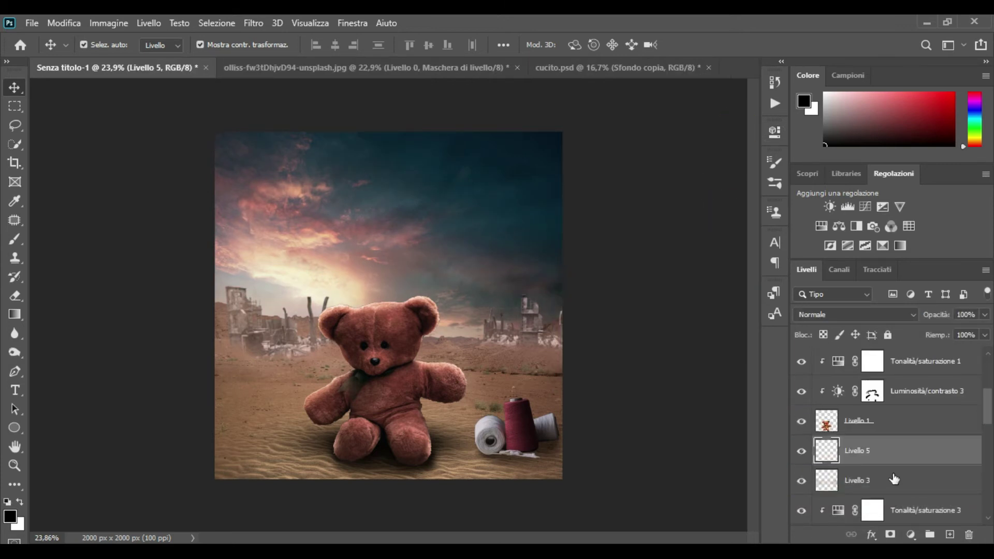
Sample a pale yellow from the bright sky and paint a soft glow spot near the sun at 100% brush opacity
{"action": "left_click", "coordinate": [15, 239]}
{"action": "left_click", "coordinate": [305, 262], "text": "alt"}
{"action": "left_click_drag", "start_coordinate": [291, 45], "coordinate": [352, 47]}
{"action": "left_click_drag", "start_coordinate": [327, 267], "coordinate": [352, 267]}
{"action": "left_click", "coordinate": [326, 267]}
{"action": "key", "text": "ctrl+z"}
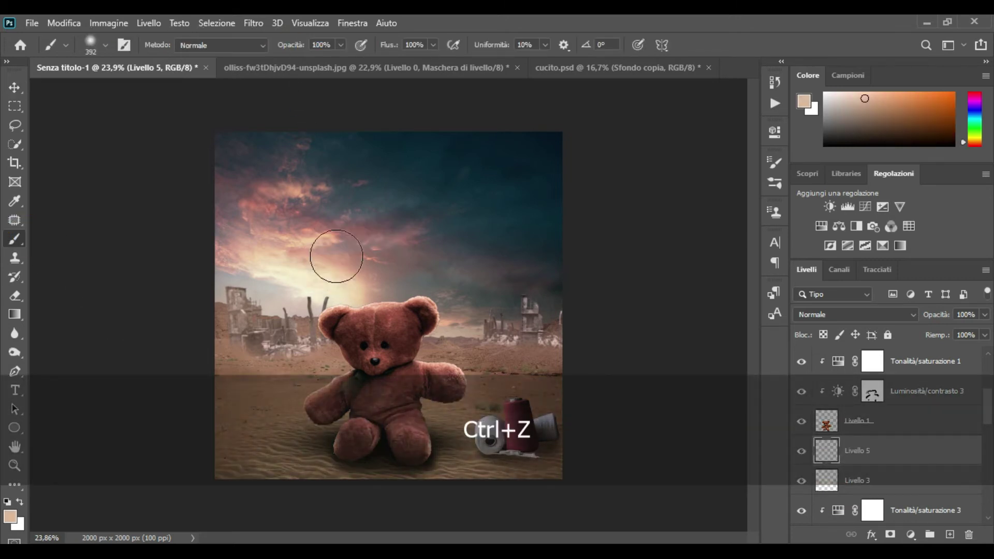
{"action": "left_click", "coordinate": [319, 287], "text": "alt"}
Enlarge the painted glow to 364.36% and position it over the bright part of the sky behind the teddy bear
{"action": "left_click", "coordinate": [15, 88]}
{"action": "left_click_drag", "start_coordinate": [374, 345], "coordinate": [551, 521]}
{"action": "left_click_drag", "start_coordinate": [342, 284], "coordinate": [334, 254]}
{"action": "scroll", "coordinate": [334, 253], "scroll_direction": "down", "scroll_amount": 3}
{"action": "left_click_drag", "start_coordinate": [505, 444], "coordinate": [482, 421]}
{"action": "left_click", "coordinate": [779, 44]}
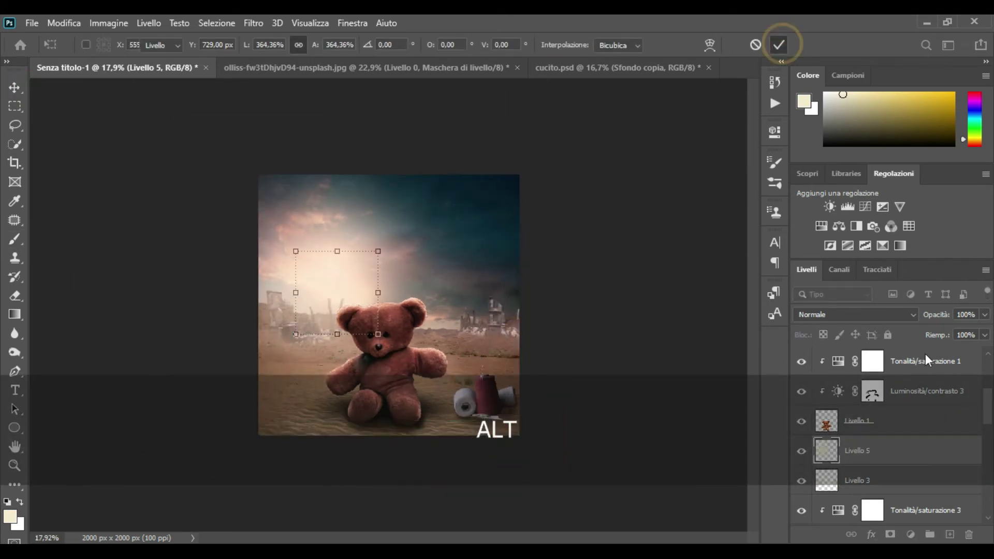
Set the painted sun glow layer's blend mode to Luce soffusa and enlarge the glow slightly
{"action": "left_click", "coordinate": [908, 314]}
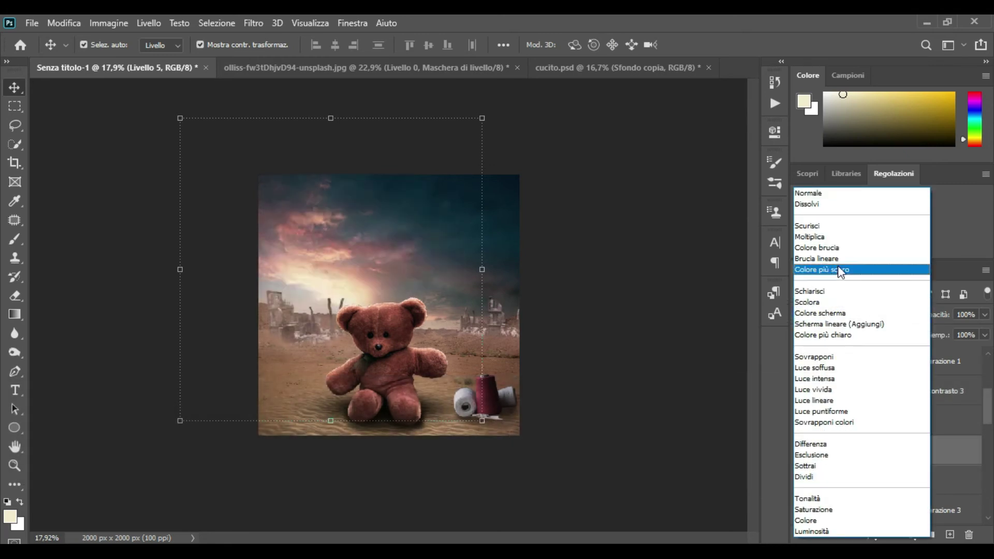
{"action": "left_click", "coordinate": [844, 369]}
{"action": "left_click", "coordinate": [802, 453]}
{"action": "left_click", "coordinate": [802, 454]}
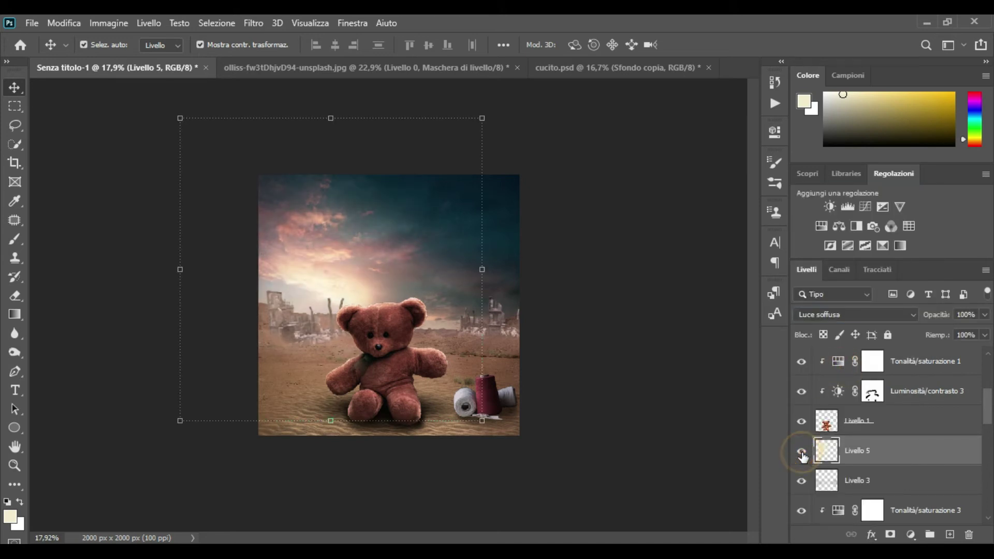
{"action": "left_click_drag", "start_coordinate": [482, 418], "coordinate": [514, 453]}
{"action": "left_click", "coordinate": [779, 46]}
{"action": "left_click", "coordinate": [178, 389]}
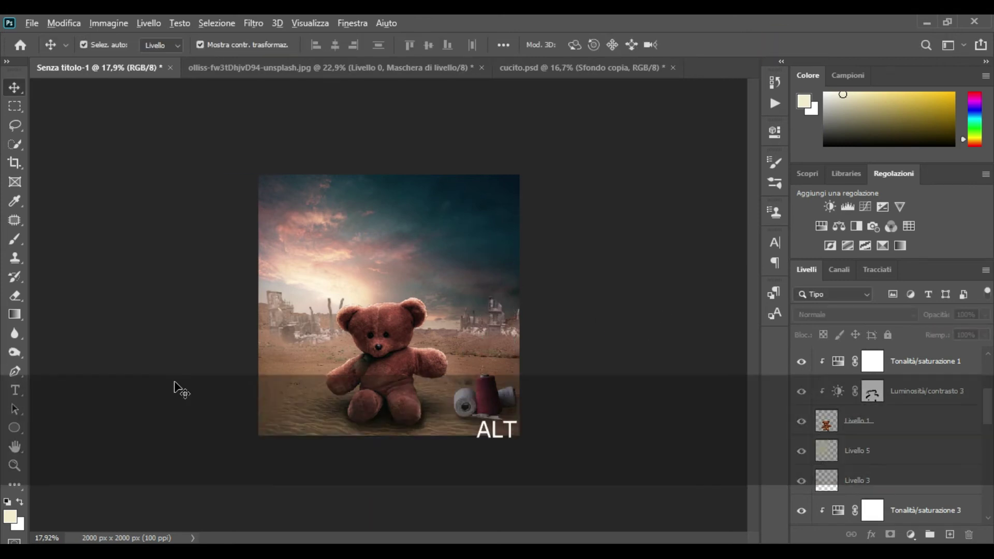
Add a Consultazione colore adjustment above all layers using the Candlelight.CUBE 3DLUT file
{"action": "scroll", "coordinate": [176, 382], "scroll_direction": "up", "scroll_amount": 3, "text": "alt"}
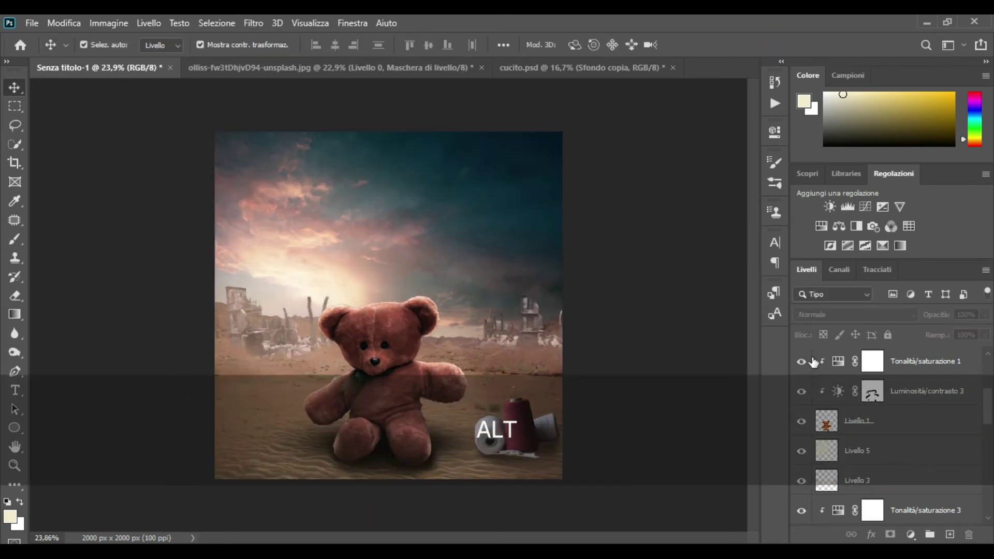
{"action": "left_click", "coordinate": [910, 226]}
{"action": "left_click", "coordinate": [721, 176]}
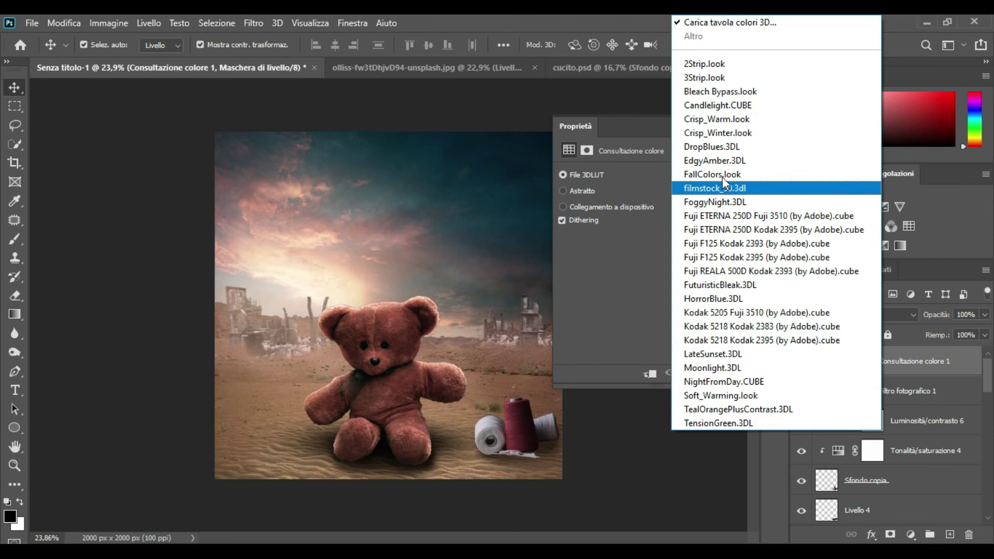
{"action": "left_click", "coordinate": [719, 105]}
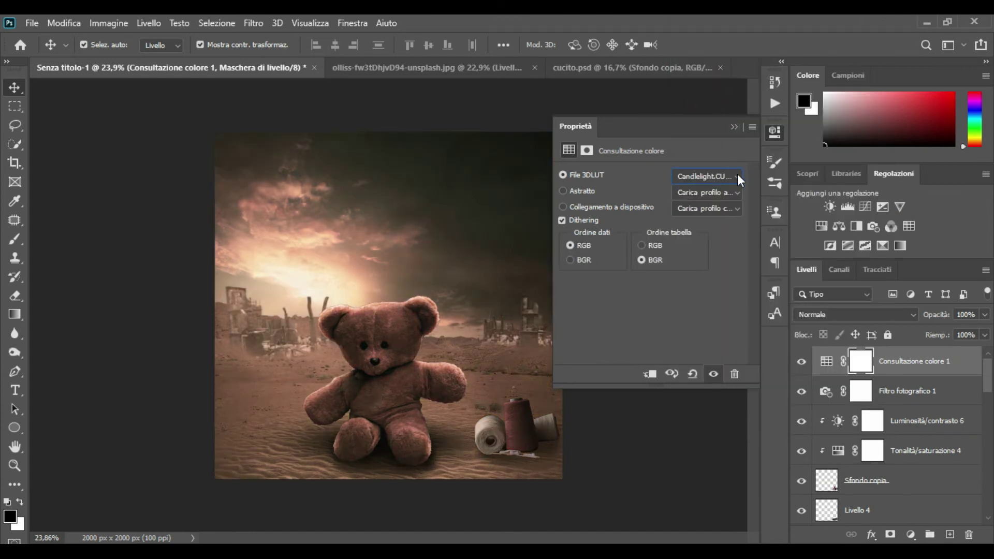
{"action": "left_click", "coordinate": [736, 175]}
{"action": "left_click", "coordinate": [653, 97]}
{"action": "left_click", "coordinate": [732, 126]}
Paint black on the Consultazione colore mask over the sky, ruins and bear with a large soft brush at 31% opacity
{"action": "left_click_drag", "start_coordinate": [284, 45], "coordinate": [238, 50]}
{"action": "right_click", "coordinate": [373, 253], "text": "alt"}
{"action": "mouse_move", "coordinate": [257, 187]}
{"action": "left_mouse_down"}
{"action": "mouse_move", "coordinate": [294, 199]}
{"action": "mouse_move", "coordinate": [306, 219]}
{"action": "mouse_move", "coordinate": [400, 194]}
{"action": "mouse_move", "coordinate": [635, 283]}
{"action": "mouse_move", "coordinate": [516, 252]}
{"action": "mouse_move", "coordinate": [543, 192]}
{"action": "left_mouse_up"}
{"action": "left_click_drag", "start_coordinate": [209, 167], "coordinate": [365, 193]}
{"action": "mouse_move", "coordinate": [229, 329]}
{"action": "left_mouse_down"}
{"action": "mouse_move", "coordinate": [269, 360]}
{"action": "mouse_move", "coordinate": [266, 384]}
{"action": "left_mouse_up"}
{"action": "mouse_move", "coordinate": [352, 339]}
{"action": "left_mouse_down"}
{"action": "mouse_move", "coordinate": [372, 386]}
{"action": "mouse_move", "coordinate": [290, 367]}
{"action": "mouse_move", "coordinate": [295, 332]}
{"action": "mouse_move", "coordinate": [466, 373]}
{"action": "mouse_move", "coordinate": [510, 413]}
{"action": "mouse_move", "coordinate": [473, 304]}
{"action": "mouse_move", "coordinate": [528, 173]}
{"action": "mouse_move", "coordinate": [484, 271]}
{"action": "mouse_move", "coordinate": [307, 274]}
{"action": "left_mouse_up"}
{"action": "mouse_move", "coordinate": [379, 280]}
{"action": "left_mouse_down"}
{"action": "mouse_move", "coordinate": [468, 191]}
{"action": "mouse_move", "coordinate": [524, 291]}
{"action": "mouse_move", "coordinate": [340, 207]}
{"action": "left_mouse_up"}
{"action": "left_click", "coordinate": [801, 361]}
{"action": "left_click", "coordinate": [802, 362]}
{"action": "left_click_drag", "start_coordinate": [534, 328], "coordinate": [511, 305]}
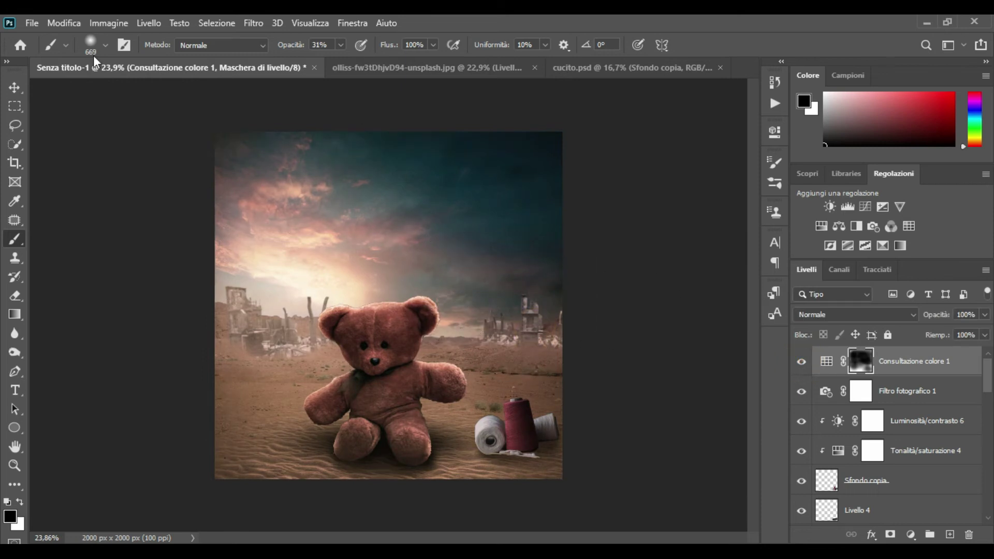
{"action": "left_click", "coordinate": [15, 87]}
{"action": "left_click", "coordinate": [154, 220]}
Add a gray-filled layer clipped to the teddy bear layer and set its blend mode to Luce soffusa
{"action": "left_click", "coordinate": [406, 400]}
{"action": "scroll", "coordinate": [889, 430], "scroll_direction": "down", "scroll_amount": 2}
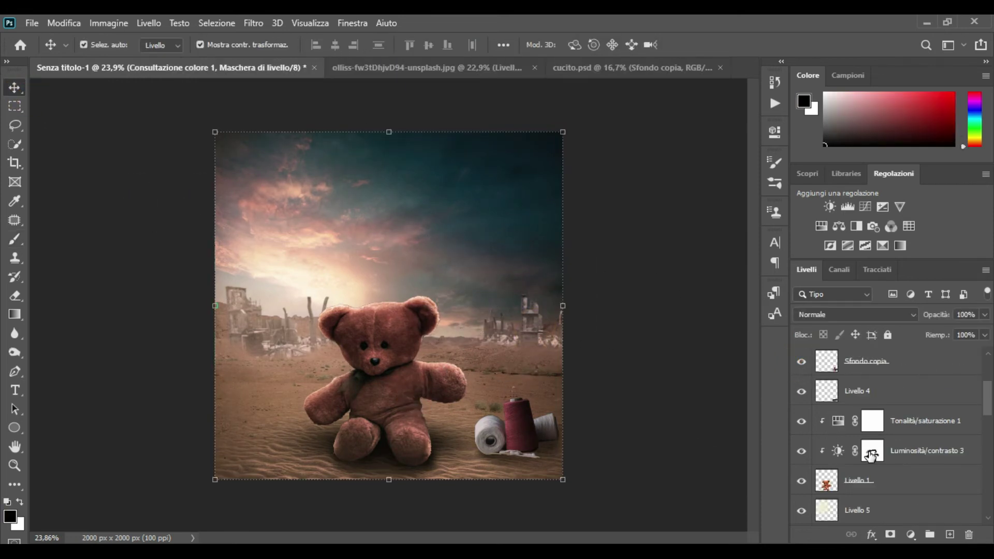
{"action": "left_click", "coordinate": [884, 481]}
{"action": "left_click", "coordinate": [948, 539]}
{"action": "left_click", "coordinate": [64, 23]}
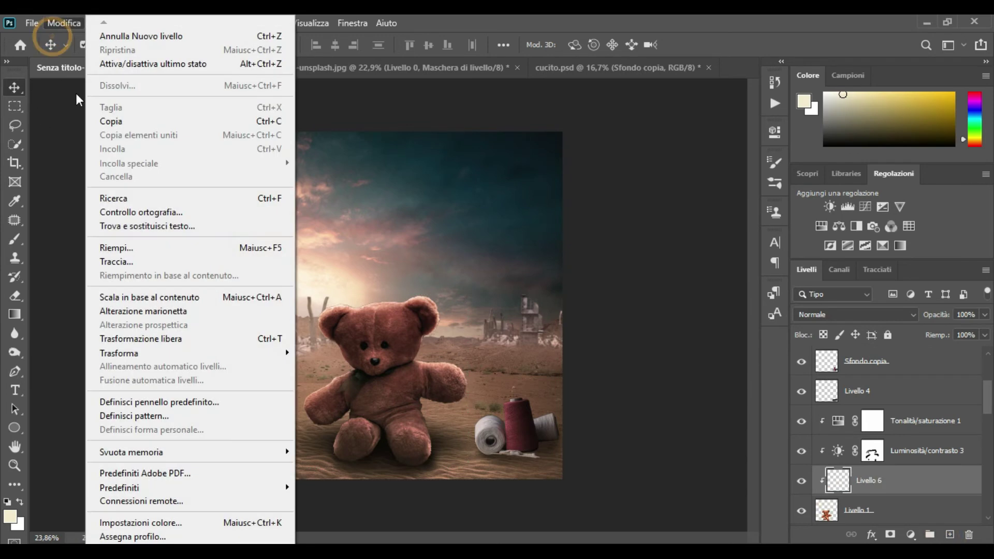
{"action": "left_click", "coordinate": [119, 244]}
{"action": "left_click", "coordinate": [607, 143]}
{"action": "left_click", "coordinate": [862, 314]}
{"action": "left_click", "coordinate": [839, 365]}
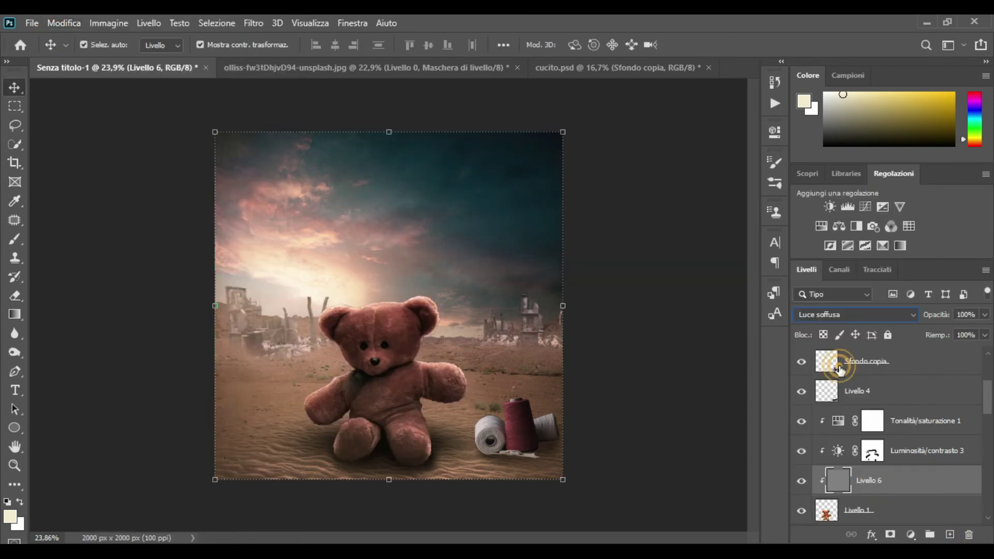
Burn the shadows on the bear's legs, arms, body and ears on the gray layer, using midtones at 100% exposure
{"action": "left_click", "coordinate": [15, 353]}
{"action": "left_click", "coordinate": [18, 354]}
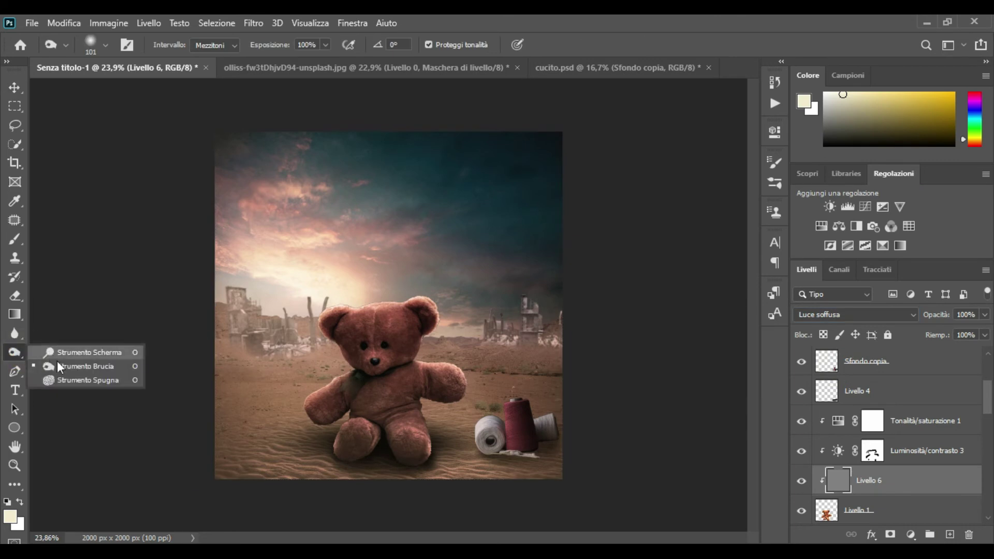
{"action": "left_click", "coordinate": [61, 370]}
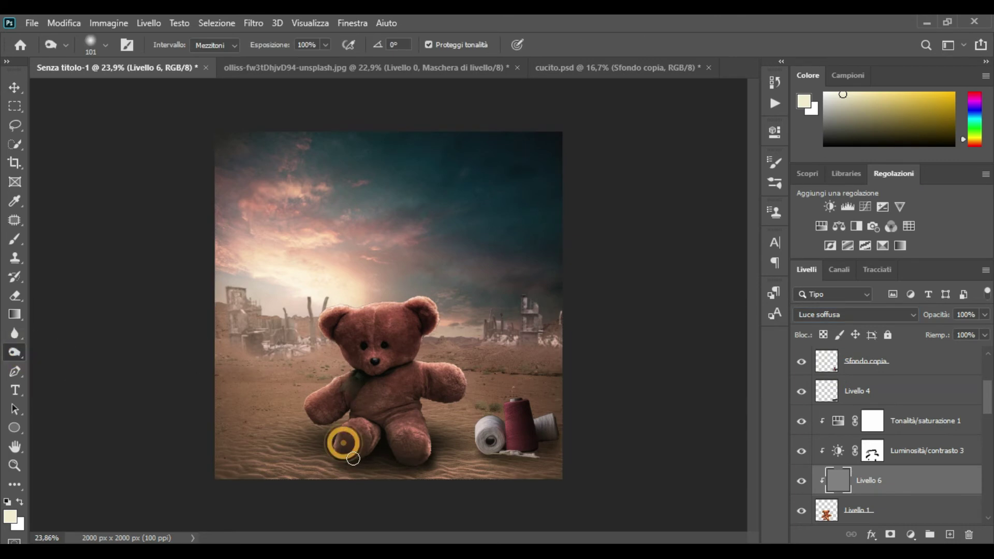
{"action": "mouse_move", "coordinate": [352, 468]}
{"action": "left_mouse_down"}
{"action": "mouse_move", "coordinate": [362, 466]}
{"action": "mouse_move", "coordinate": [348, 461]}
{"action": "mouse_move", "coordinate": [402, 448]}
{"action": "mouse_move", "coordinate": [390, 452]}
{"action": "mouse_move", "coordinate": [429, 455]}
{"action": "mouse_move", "coordinate": [329, 455]}
{"action": "mouse_move", "coordinate": [335, 446]}
{"action": "mouse_move", "coordinate": [309, 437]}
{"action": "left_mouse_up"}
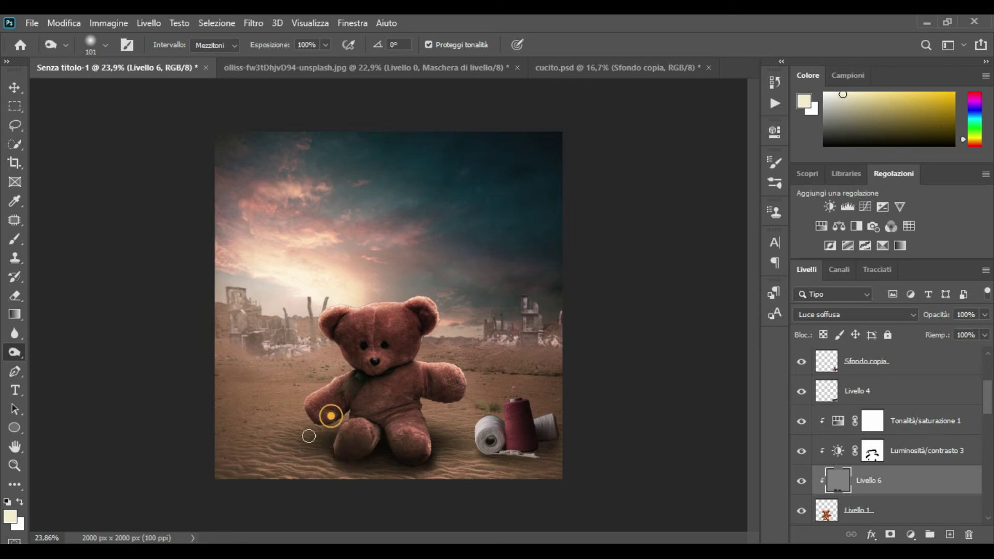
{"action": "left_click_drag", "start_coordinate": [345, 392], "coordinate": [328, 413]}
{"action": "mouse_move", "coordinate": [426, 396]}
{"action": "left_mouse_down"}
{"action": "mouse_move", "coordinate": [419, 415]}
{"action": "mouse_move", "coordinate": [442, 449]}
{"action": "mouse_move", "coordinate": [421, 409]}
{"action": "left_mouse_up"}
{"action": "mouse_move", "coordinate": [406, 449]}
{"action": "left_mouse_down"}
{"action": "mouse_move", "coordinate": [393, 438]}
{"action": "mouse_move", "coordinate": [360, 457]}
{"action": "left_mouse_up"}
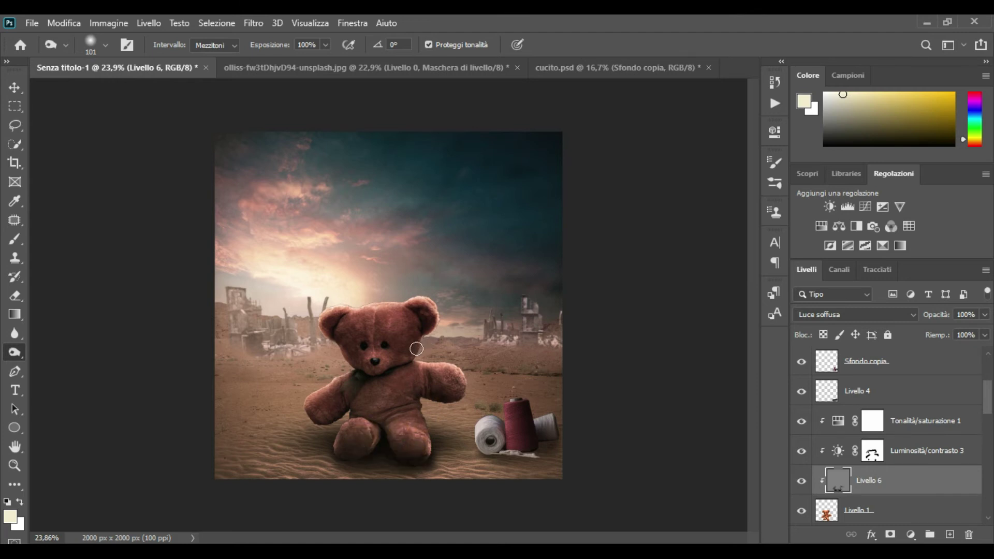
{"action": "left_click_drag", "start_coordinate": [415, 316], "coordinate": [416, 332]}
{"action": "left_click_drag", "start_coordinate": [337, 326], "coordinate": [338, 329]}
{"action": "mouse_move", "coordinate": [387, 445]}
{"action": "left_mouse_down"}
{"action": "mouse_move", "coordinate": [426, 453]}
{"action": "mouse_move", "coordinate": [407, 467]}
{"action": "mouse_move", "coordinate": [381, 444]}
{"action": "mouse_move", "coordinate": [339, 461]}
{"action": "left_mouse_up"}
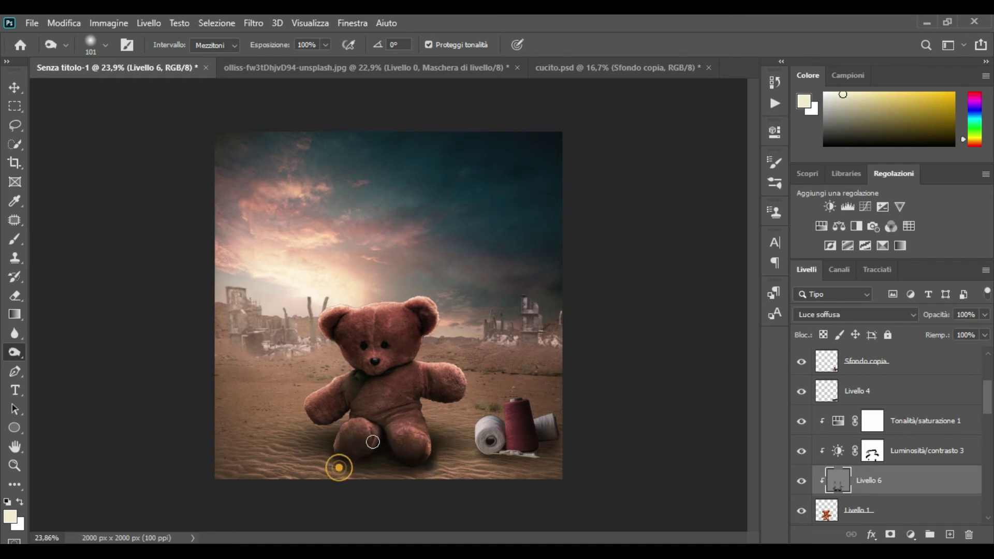
{"action": "scroll", "coordinate": [373, 442], "scroll_direction": "up", "scroll_amount": 1, "text": "alt"}
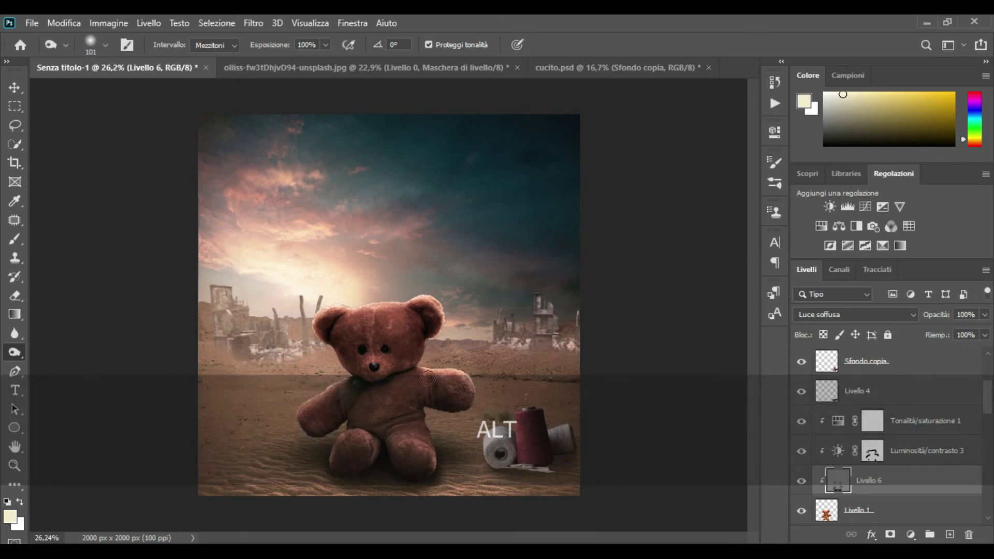
{"action": "mouse_move", "coordinate": [408, 389]}
{"action": "left_mouse_down"}
{"action": "mouse_move", "coordinate": [443, 427]}
{"action": "mouse_move", "coordinate": [456, 409]}
{"action": "left_mouse_up"}
{"action": "mouse_move", "coordinate": [386, 413]}
{"action": "left_mouse_down", "text": "alt"}
{"action": "mouse_move", "coordinate": [345, 404]}
{"action": "mouse_move", "coordinate": [327, 436]}
{"action": "mouse_move", "coordinate": [341, 412]}
{"action": "mouse_move", "coordinate": [332, 443]}
{"action": "mouse_move", "coordinate": [353, 504]}
{"action": "mouse_move", "coordinate": [352, 458]}
{"action": "left_mouse_up", "text": "alt"}
{"action": "mouse_move", "coordinate": [415, 468]}
{"action": "left_mouse_down"}
{"action": "mouse_move", "coordinate": [428, 472]}
{"action": "mouse_move", "coordinate": [416, 463]}
{"action": "left_mouse_up"}
{"action": "left_click_drag", "start_coordinate": [334, 340], "coordinate": [338, 357]}
{"action": "left_click_drag", "start_coordinate": [338, 341], "coordinate": [356, 379]}
{"action": "left_click_drag", "start_coordinate": [422, 323], "coordinate": [429, 383]}
Dodge highlights along the bear's head, arms and legs on the gray layer with midtones at 33% exposure, and compare the result
{"action": "right_click", "coordinate": [15, 357]}
{"action": "left_click", "coordinate": [67, 347]}
{"action": "left_click_drag", "start_coordinate": [335, 305], "coordinate": [371, 307]}
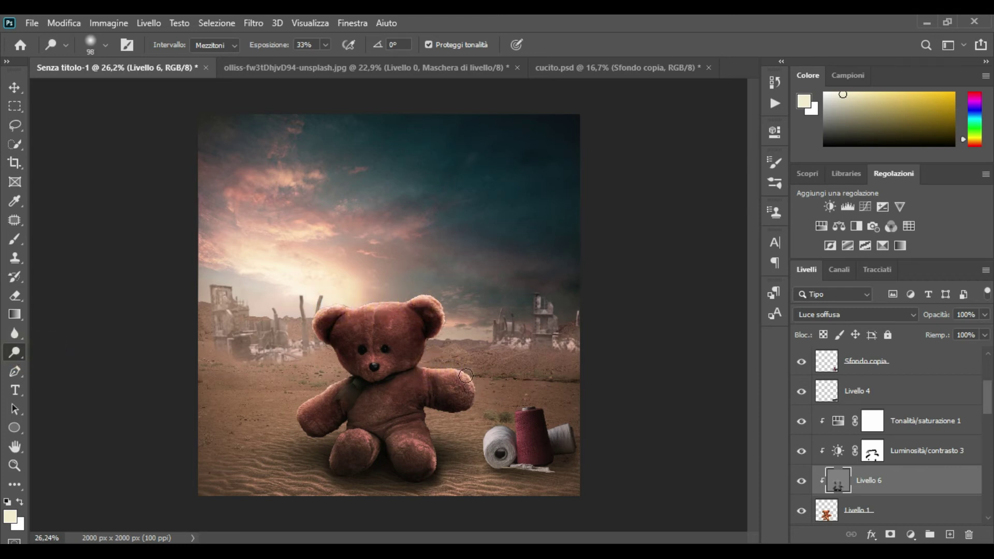
{"action": "left_click", "coordinate": [295, 415]}
{"action": "mouse_move", "coordinate": [361, 436]}
{"action": "left_mouse_down"}
{"action": "mouse_move", "coordinate": [373, 449]}
{"action": "mouse_move", "coordinate": [415, 446]}
{"action": "mouse_move", "coordinate": [438, 478]}
{"action": "left_mouse_up"}
{"action": "left_click", "coordinate": [434, 466]}
{"action": "left_click_drag", "start_coordinate": [456, 381], "coordinate": [469, 394]}
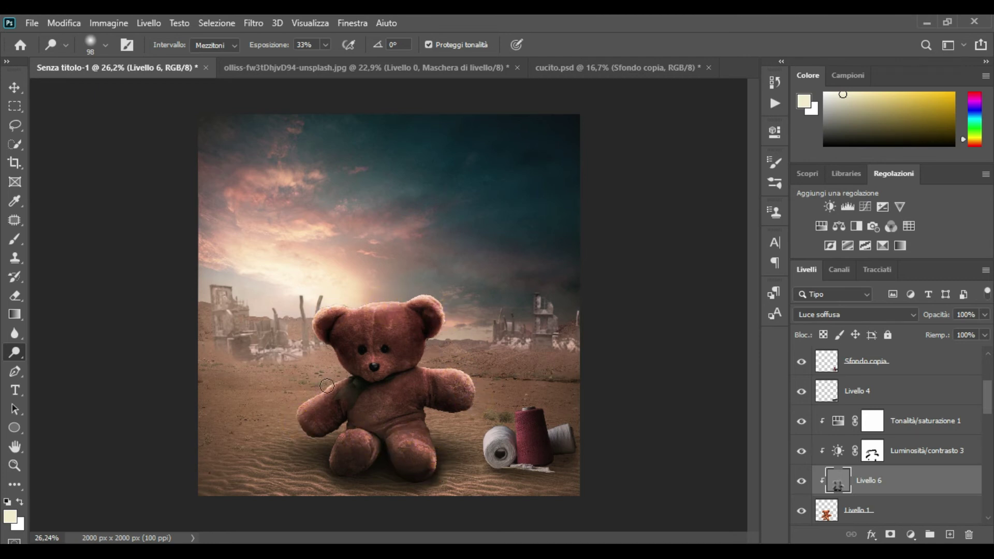
{"action": "mouse_move", "coordinate": [306, 407]}
{"action": "left_mouse_down"}
{"action": "mouse_move", "coordinate": [305, 439]}
{"action": "mouse_move", "coordinate": [329, 461]}
{"action": "left_mouse_up"}
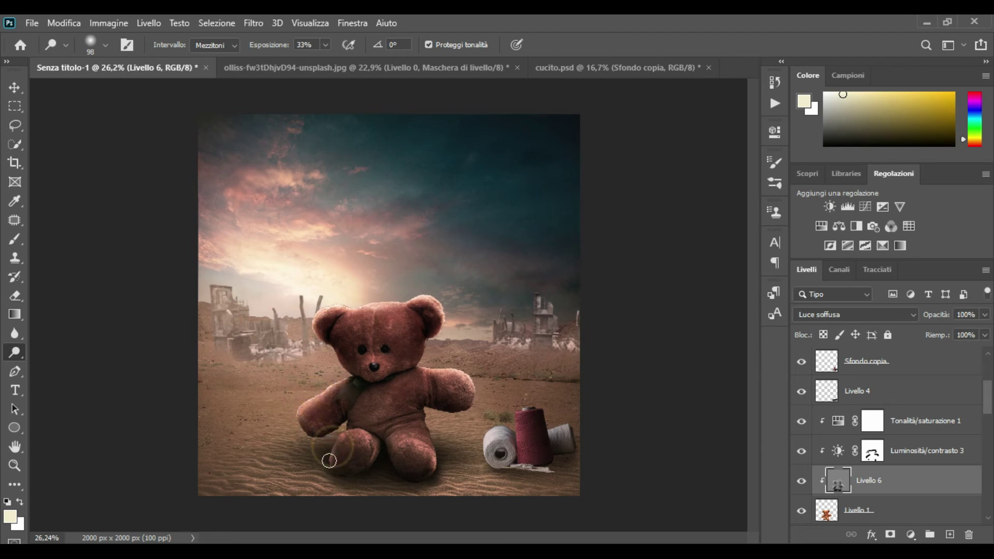
{"action": "left_click", "coordinate": [802, 483]}
{"action": "left_click", "coordinate": [802, 483]}
{"action": "left_click", "coordinate": [802, 482]}
{"action": "left_click", "coordinate": [803, 482]}
{"action": "scroll", "coordinate": [432, 388], "scroll_direction": "down", "scroll_amount": 3}
{"action": "left_click", "coordinate": [14, 87]}
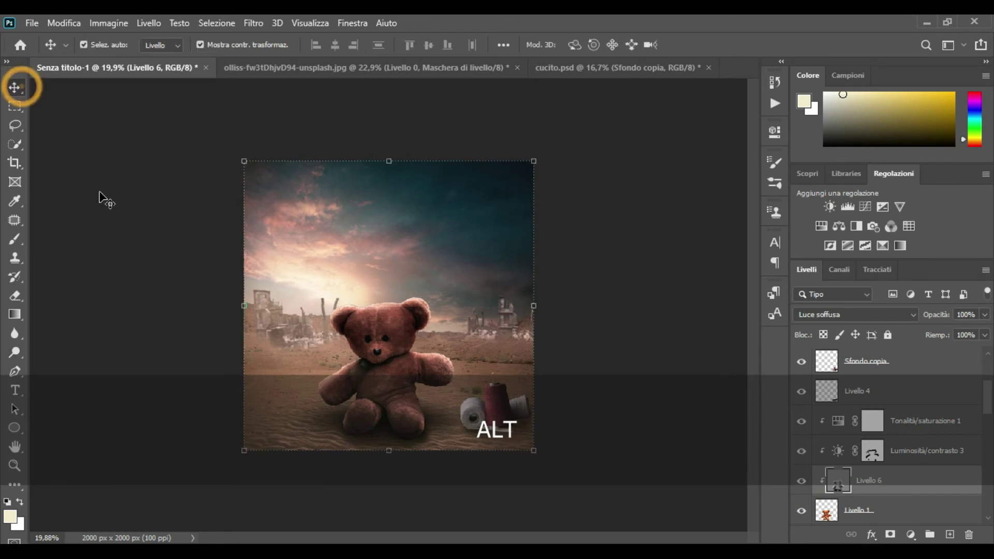
{"action": "left_click", "coordinate": [101, 198]}
On layer Livello 3, paint haze in a sampled dusty brown over the ruins left of the bear with a textured 11% opacity brush
{"action": "scroll", "coordinate": [542, 489], "scroll_direction": "up", "scroll_amount": 2}
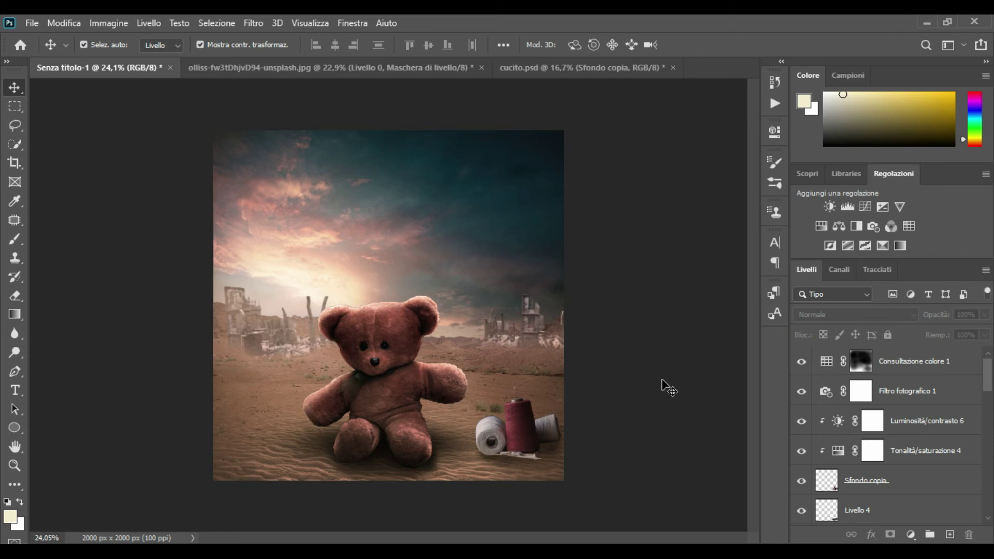
{"action": "scroll", "coordinate": [850, 448], "scroll_direction": "down", "scroll_amount": 5}
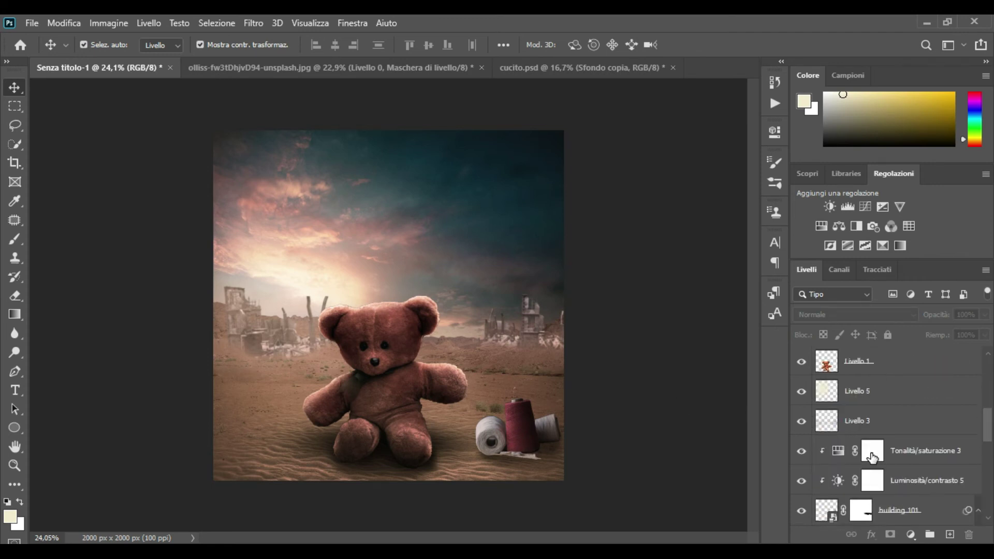
{"action": "scroll", "coordinate": [938, 467], "scroll_direction": "down", "scroll_amount": 3}
{"action": "scroll", "coordinate": [933, 417], "scroll_direction": "up", "scroll_amount": 4}
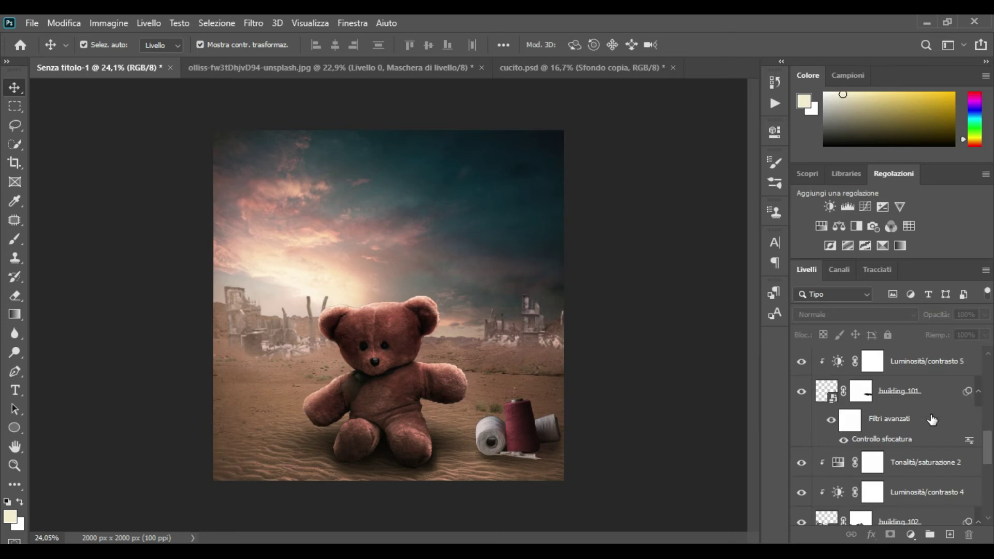
{"action": "left_click", "coordinate": [818, 362]}
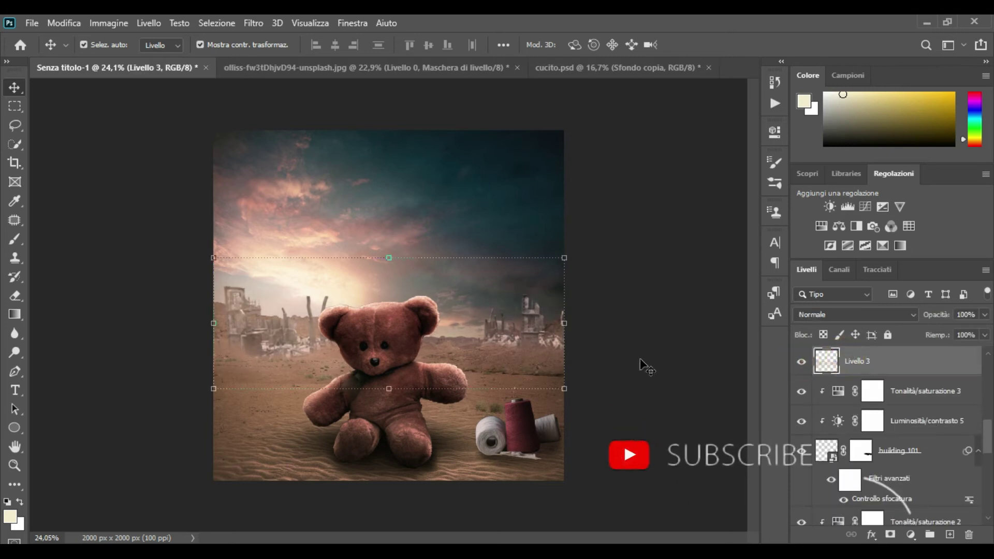
{"action": "key", "text": "b"}
{"action": "left_click", "coordinate": [261, 368], "text": "alt"}
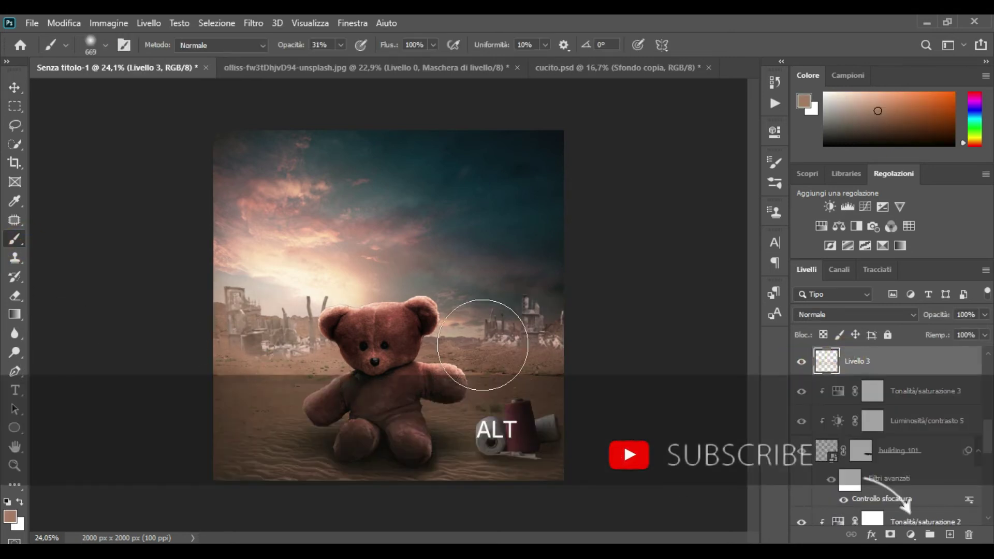
{"action": "left_click", "coordinate": [775, 183]}
{"action": "left_click", "coordinate": [576, 217]}
{"action": "left_click", "coordinate": [734, 157]}
{"action": "left_click_drag", "start_coordinate": [289, 45], "coordinate": [278, 45]}
{"action": "left_click_drag", "start_coordinate": [257, 348], "coordinate": [229, 347]}
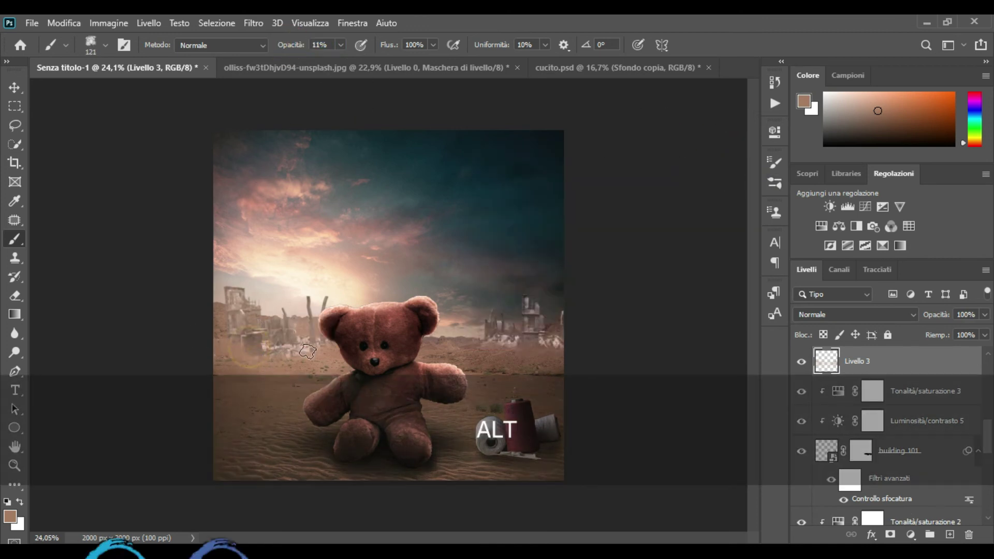
Extend the brown haze over the ruins and ground right of the bear and along the rest of the horizon
{"action": "left_click_drag", "start_coordinate": [548, 324], "coordinate": [663, 324]}
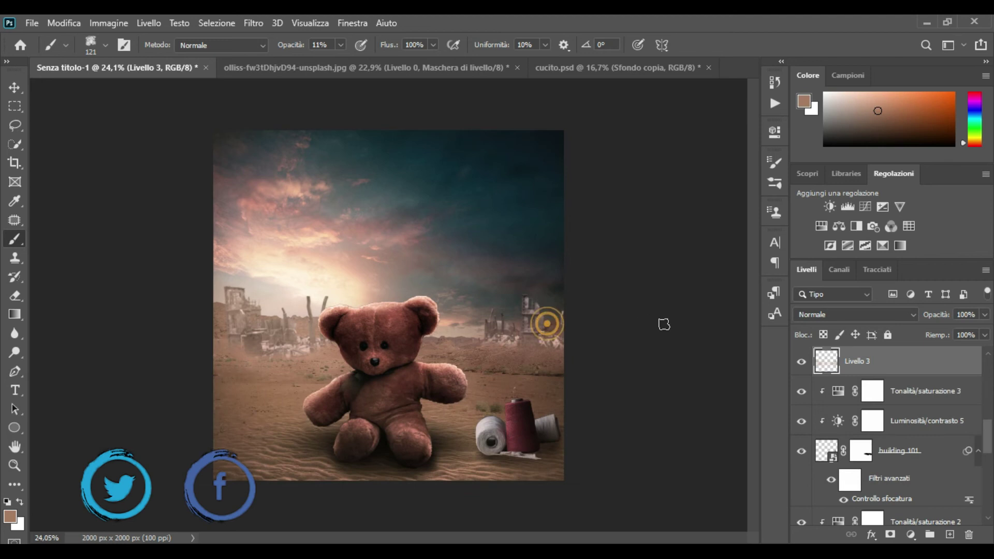
{"action": "left_click_drag", "start_coordinate": [530, 358], "coordinate": [565, 362]}
{"action": "left_click_drag", "start_coordinate": [455, 356], "coordinate": [646, 375]}
{"action": "left_click_drag", "start_coordinate": [557, 380], "coordinate": [651, 389]}
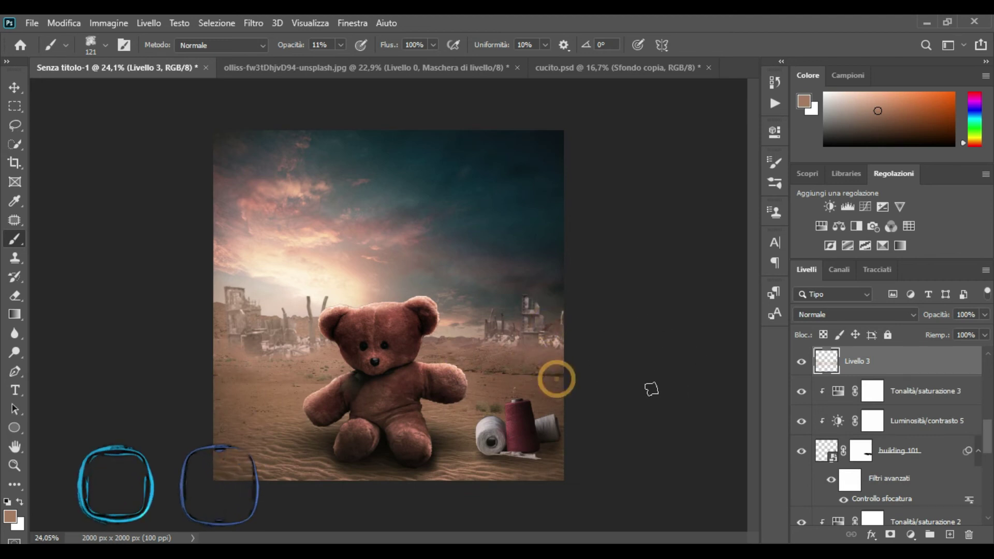
{"action": "left_click_drag", "start_coordinate": [215, 303], "coordinate": [269, 356]}
{"action": "left_click", "coordinate": [337, 343]}
{"action": "left_click_drag", "start_coordinate": [428, 320], "coordinate": [600, 330]}
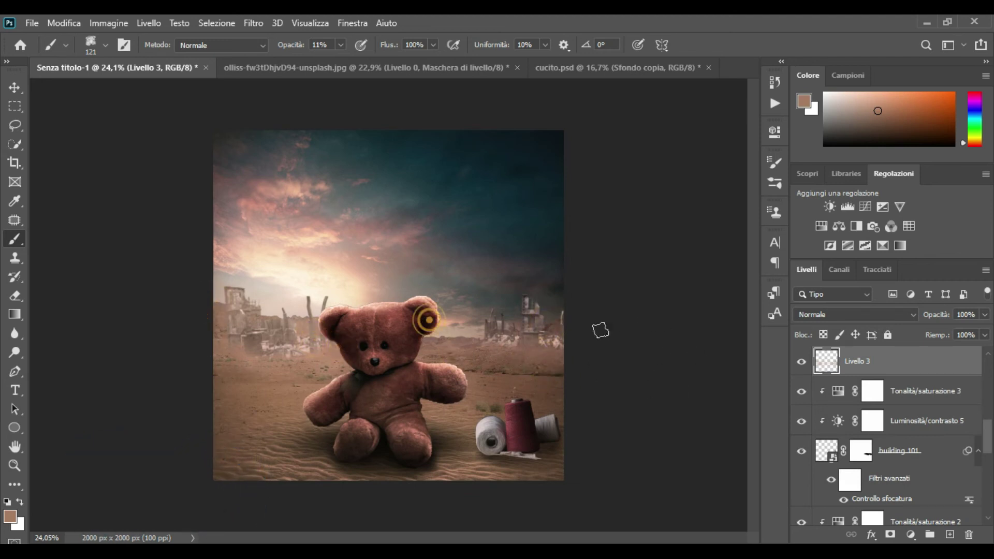
{"action": "left_click", "coordinate": [14, 87]}
{"action": "left_click", "coordinate": [103, 199]}
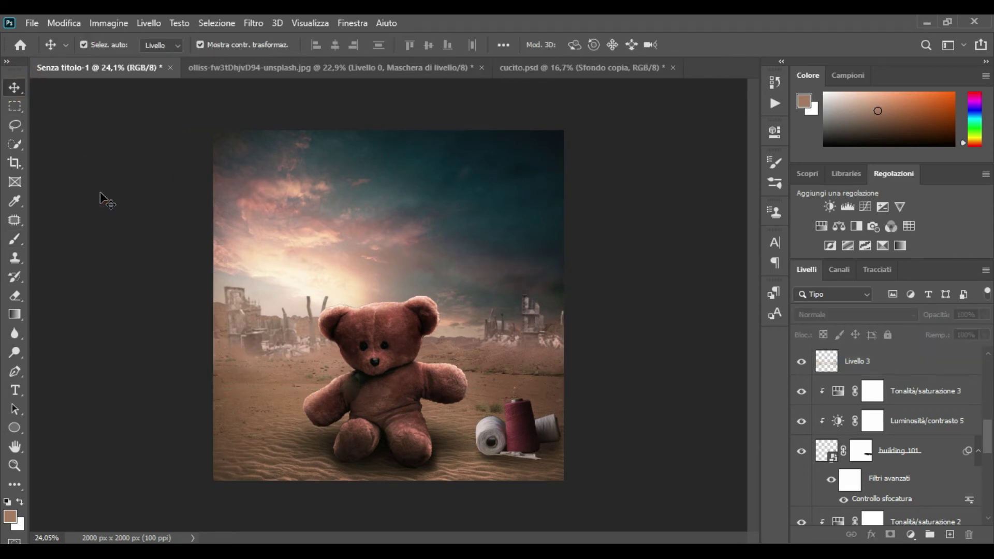
Add a Luminosità/contrasto adjustment above all layers and slightly raise the overall brightness and contrast
{"action": "left_click", "coordinate": [913, 534]}
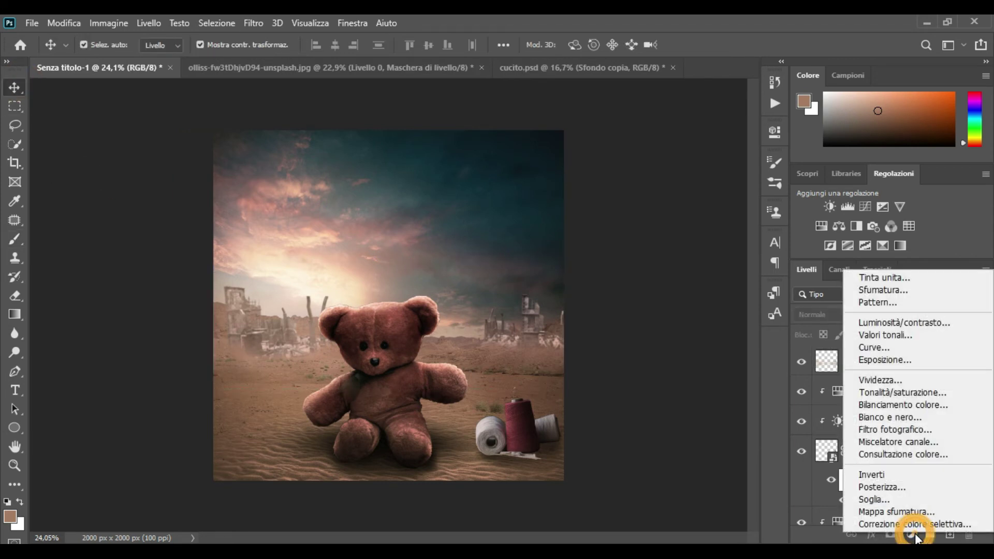
{"action": "left_click", "coordinate": [881, 326]}
{"action": "left_click", "coordinate": [655, 214]}
{"action": "mouse_move", "coordinate": [664, 241]}
{"action": "left_mouse_down"}
{"action": "mouse_move", "coordinate": [649, 242]}
{"action": "mouse_move", "coordinate": [666, 246]}
{"action": "left_mouse_up"}
{"action": "left_click", "coordinate": [713, 374]}
{"action": "left_click", "coordinate": [713, 374]}
{"action": "left_click", "coordinate": [732, 128]}
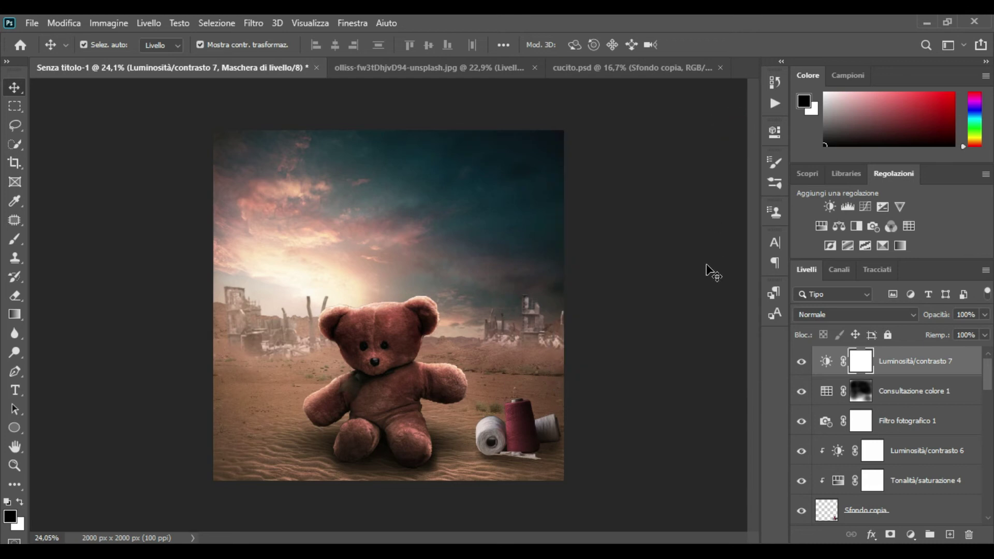
{"action": "left_click", "coordinate": [708, 265]}
Add a Miscelatore canale adjustment above all layers and choose Blu as its output channel
{"action": "left_click", "coordinate": [911, 535]}
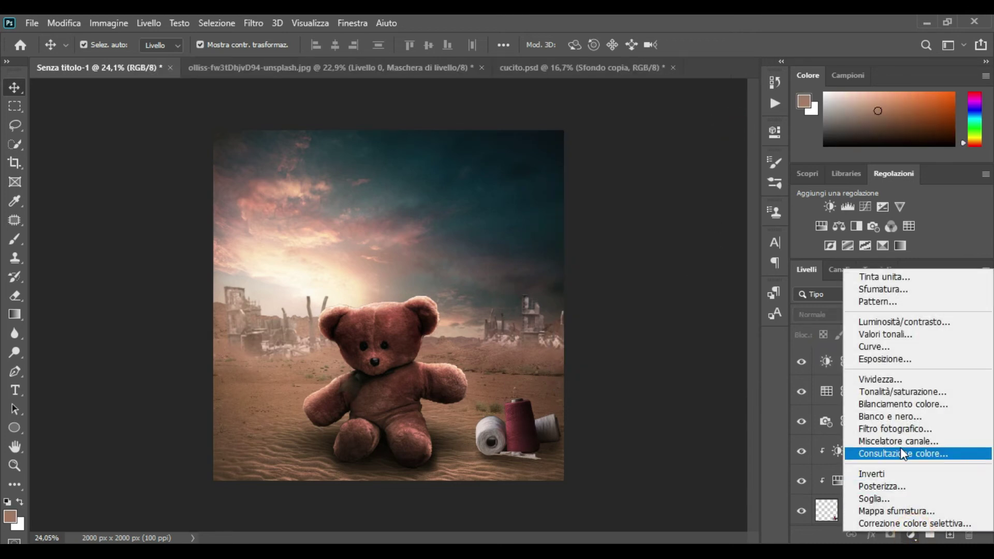
{"action": "left_click", "coordinate": [902, 443]}
{"action": "left_click", "coordinate": [673, 192]}
{"action": "left_click", "coordinate": [656, 223]}
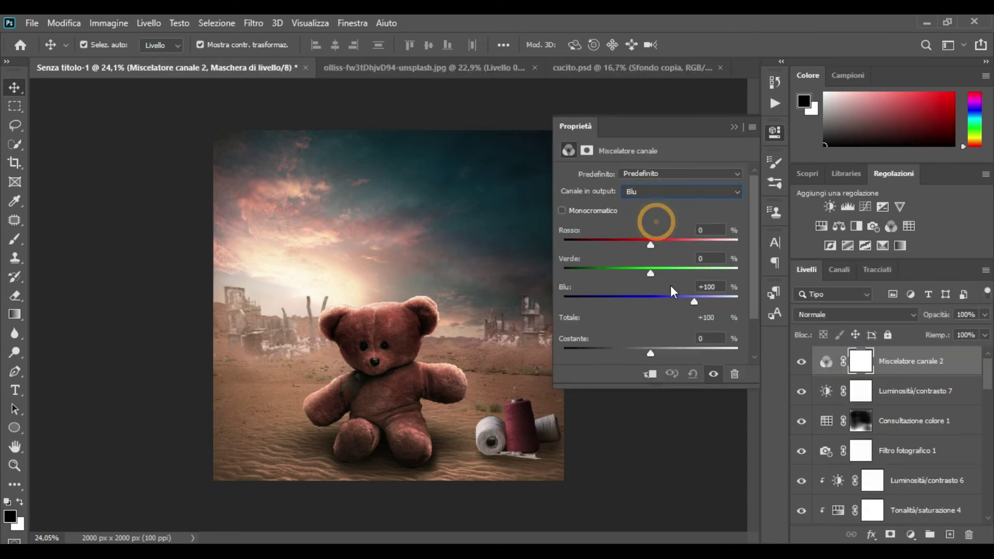
Set the blue output mix to Verde +10% and Blu +82%, comparing the image with and without the adjustment
{"action": "left_click_drag", "start_coordinate": [651, 273], "coordinate": [654, 273]}
{"action": "left_click", "coordinate": [712, 374]}
{"action": "left_click", "coordinate": [713, 375]}
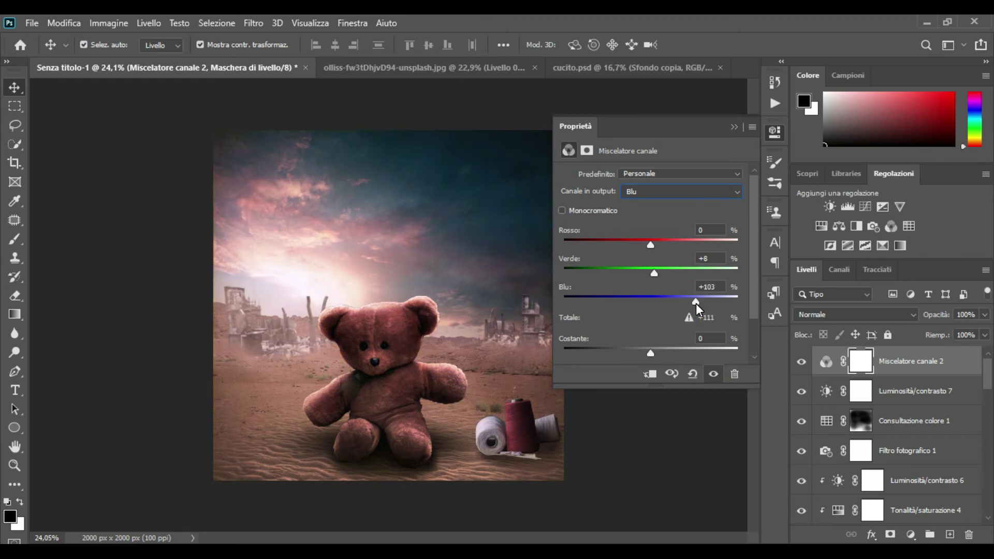
{"action": "left_click_drag", "start_coordinate": [683, 307], "coordinate": [688, 305]}
{"action": "left_click", "coordinate": [713, 374]}
{"action": "left_click", "coordinate": [714, 374]}
{"action": "left_click_drag", "start_coordinate": [662, 274], "coordinate": [655, 273]}
{"action": "left_click_drag", "start_coordinate": [685, 302], "coordinate": [687, 302]}
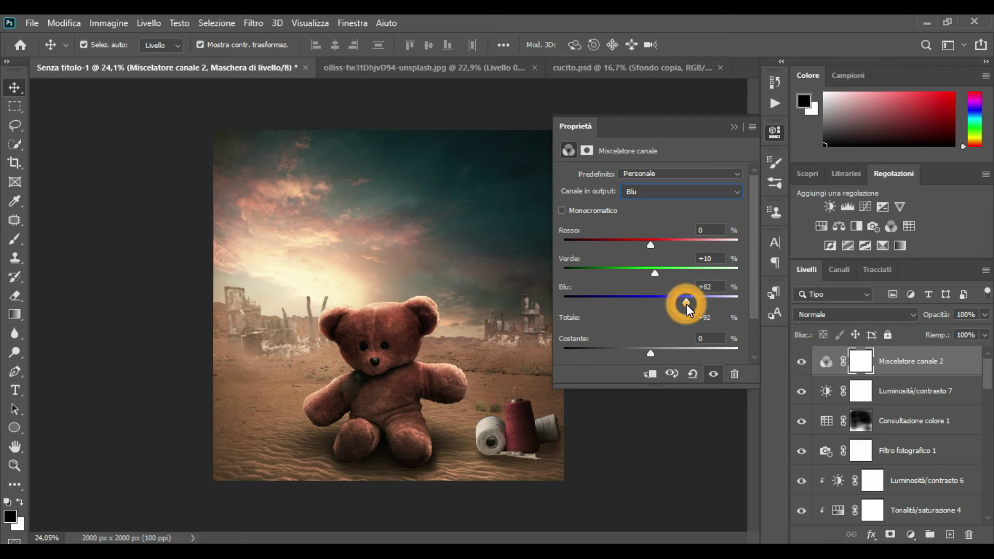
{"action": "left_click", "coordinate": [715, 374]}
{"action": "left_click", "coordinate": [735, 126]}
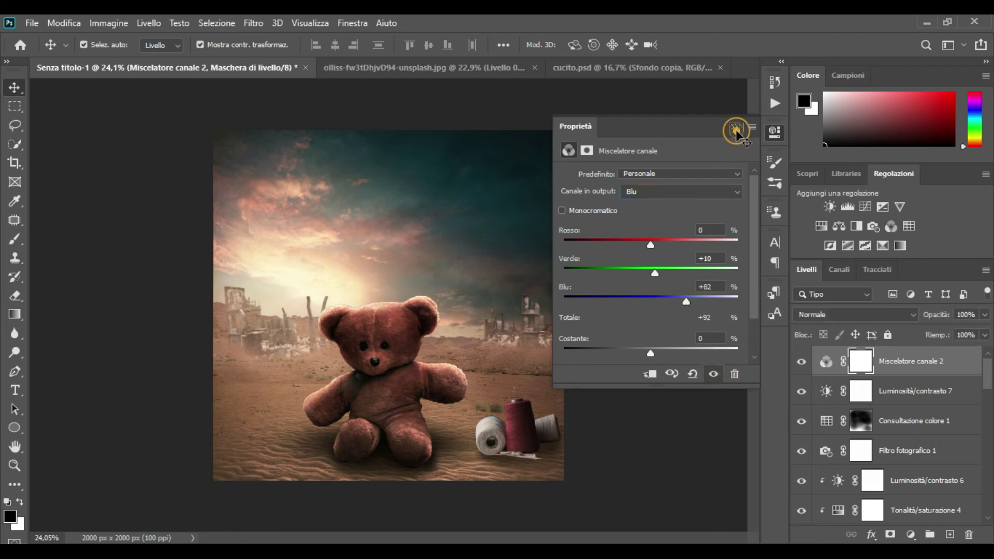
Paint black over the sky on the Miscelatore canale mask with the textured 453 px brush at 58% opacity
{"action": "left_click", "coordinate": [14, 240]}
{"action": "left_click_drag", "start_coordinate": [315, 193], "coordinate": [355, 206]}
{"action": "left_click_drag", "start_coordinate": [295, 45], "coordinate": [333, 62]}
{"action": "left_click_drag", "start_coordinate": [383, 159], "coordinate": [550, 229]}
{"action": "left_click_drag", "start_coordinate": [479, 206], "coordinate": [471, 260]}
{"action": "left_click_drag", "start_coordinate": [342, 147], "coordinate": [266, 155]}
{"action": "left_click_drag", "start_coordinate": [282, 238], "coordinate": [559, 269]}
{"action": "mouse_move", "coordinate": [428, 124]}
{"action": "left_mouse_down"}
{"action": "mouse_move", "coordinate": [527, 142]}
{"action": "mouse_move", "coordinate": [659, 238]}
{"action": "left_mouse_up"}
{"action": "left_click_drag", "start_coordinate": [532, 190], "coordinate": [289, 155]}
{"action": "left_click_drag", "start_coordinate": [253, 226], "coordinate": [404, 213]}
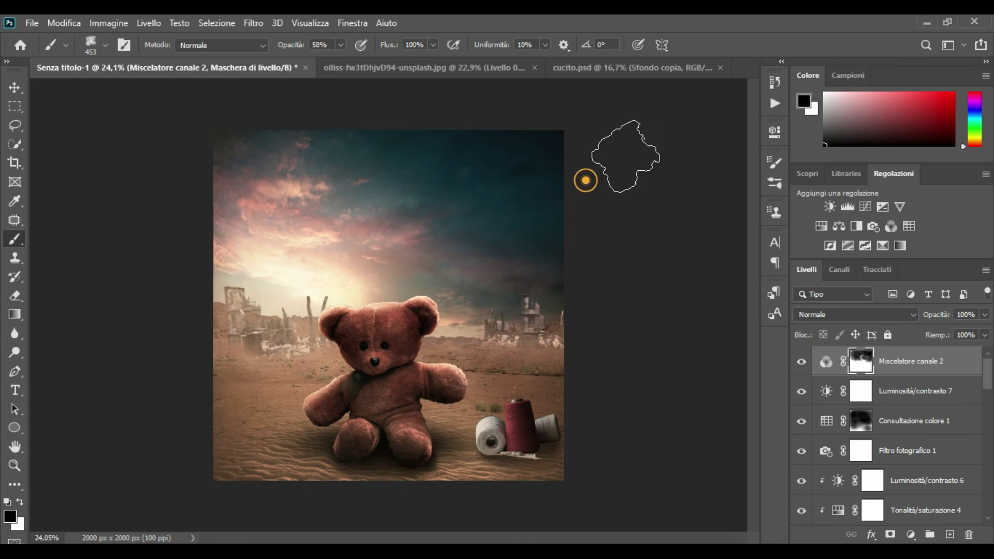
{"action": "key", "text": "v"}
{"action": "left_click", "coordinate": [634, 297]}
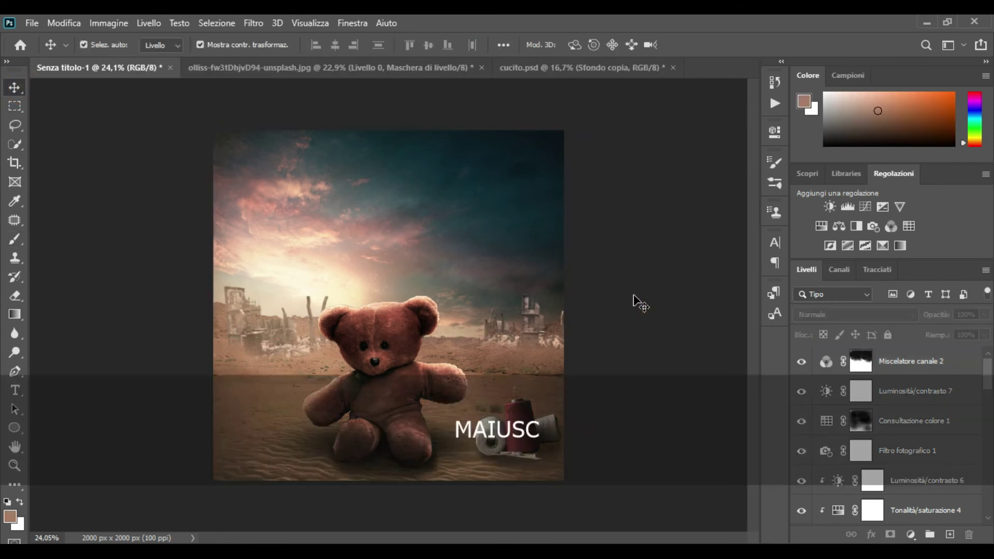
Stamp all visible layers into a new top layer and open it in the Camera Raw filter
{"action": "key", "text": "shift+ctrl+alt+e"}
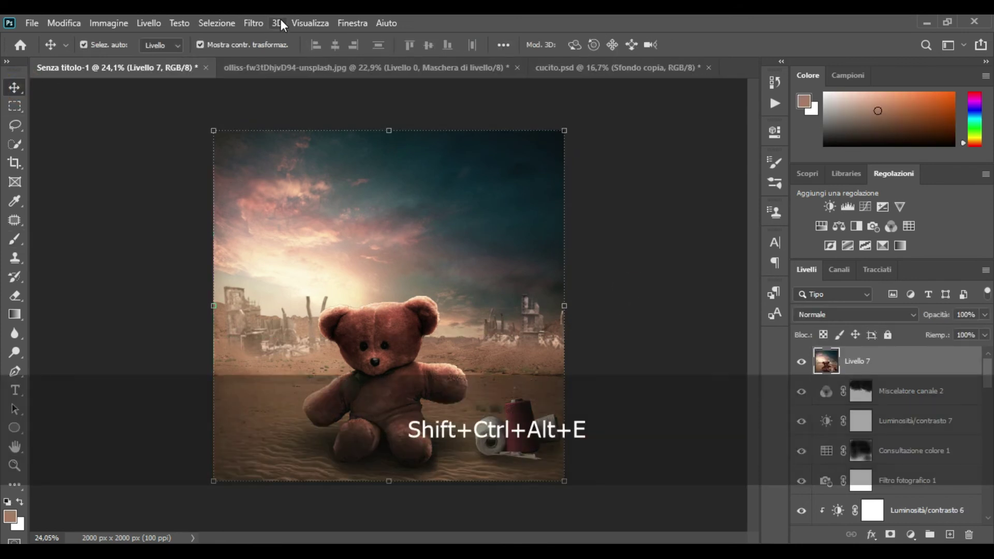
{"action": "left_click", "coordinate": [253, 22]}
{"action": "left_click", "coordinate": [302, 110]}
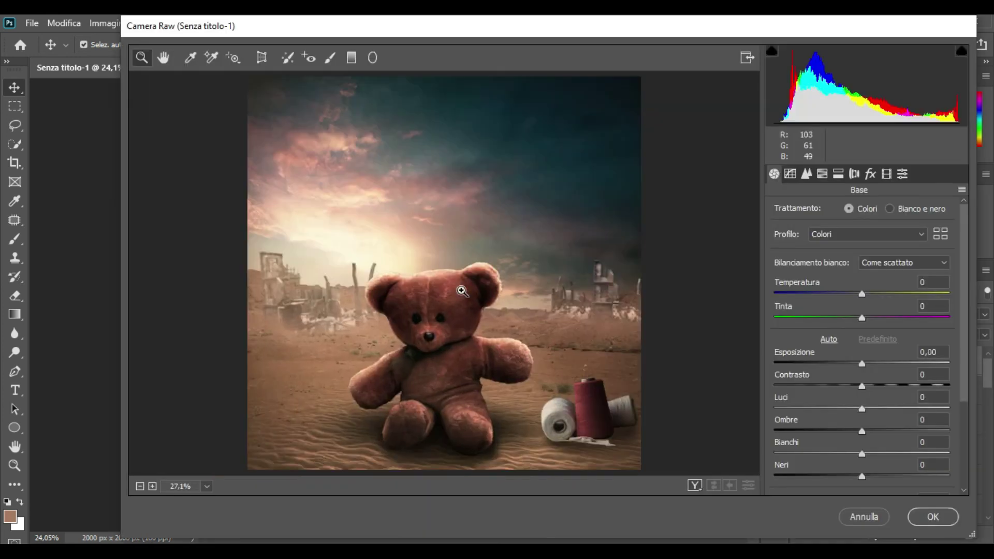
In the basic corrections, set Temperatura +3, Esposizione +0,15, Contrasto +9, Bianchi +6, Neri +2, Chiarezza +9 and Rimuovi foschia +4
{"action": "left_click_drag", "start_coordinate": [865, 297], "coordinate": [862, 296]}
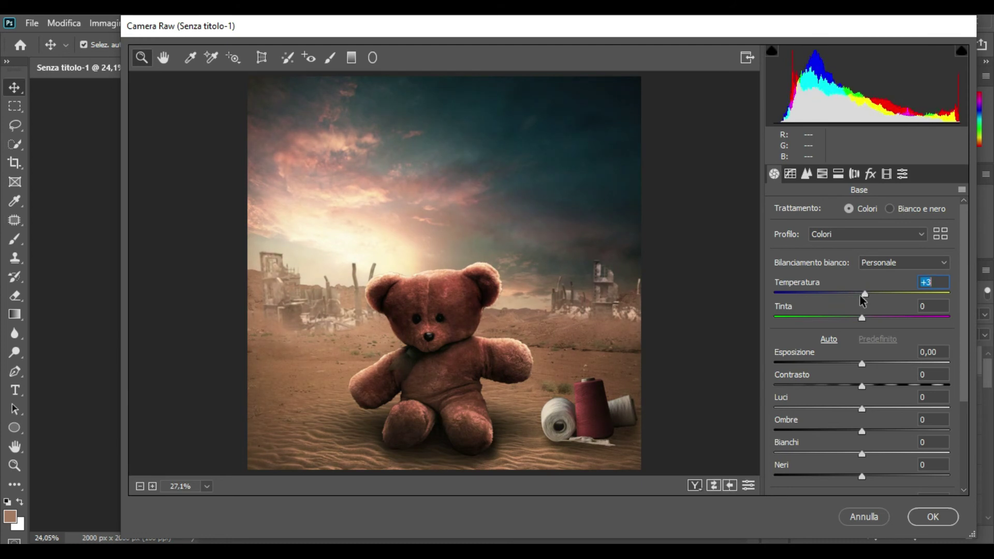
{"action": "left_click_drag", "start_coordinate": [867, 365], "coordinate": [861, 402]}
{"action": "scroll", "coordinate": [888, 401], "scroll_direction": "down", "scroll_amount": 3}
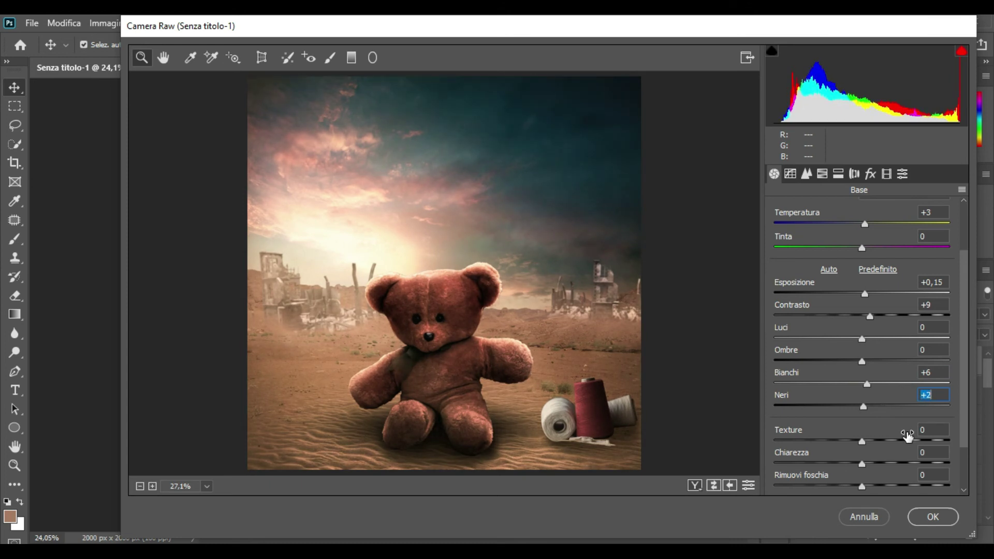
{"action": "scroll", "coordinate": [912, 437], "scroll_direction": "down", "scroll_amount": 2}
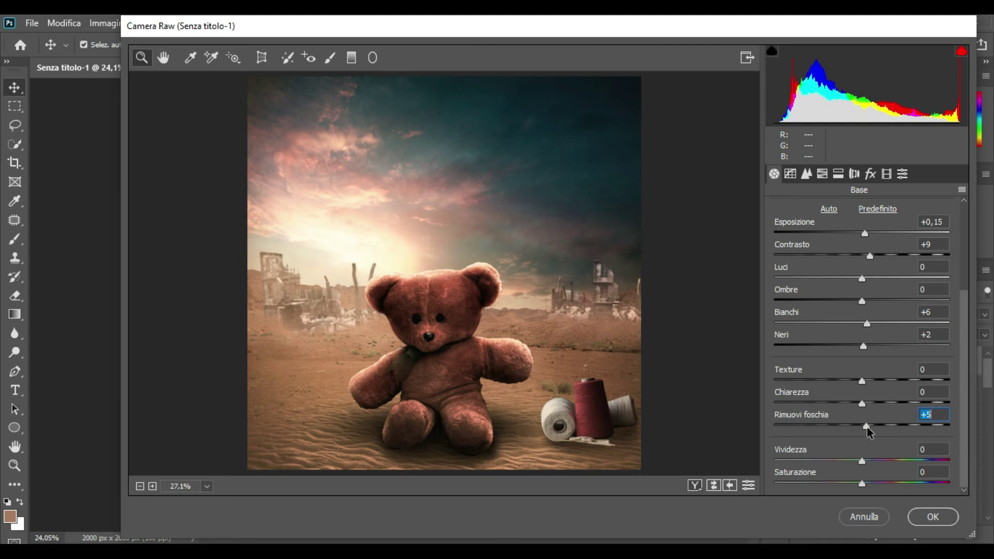
{"action": "mouse_move", "coordinate": [869, 431]}
{"action": "left_mouse_down"}
{"action": "mouse_move", "coordinate": [861, 428]}
{"action": "mouse_move", "coordinate": [870, 428]}
{"action": "left_mouse_up"}
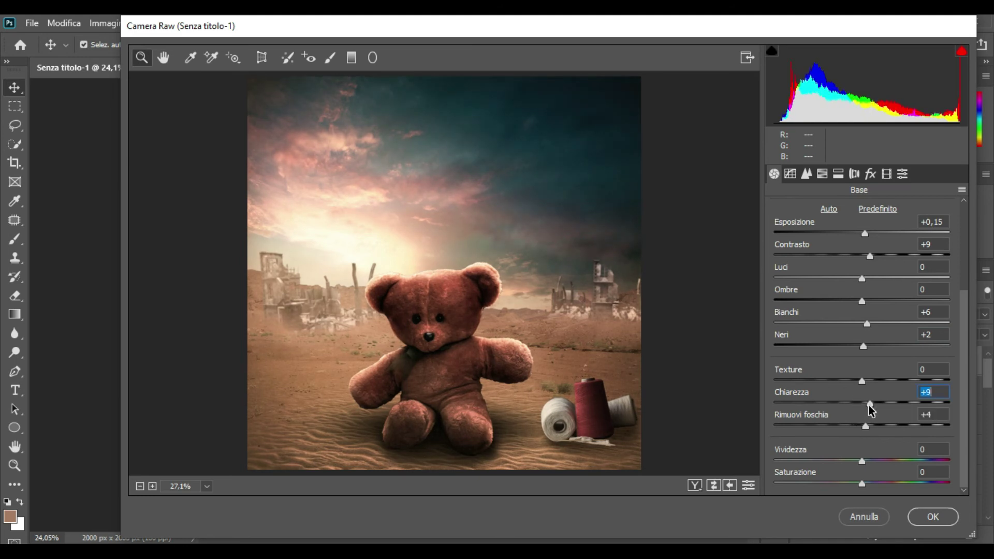
Add a post-crop vignette with Quantità -24, Punto medio 38, Rotondità -1 and Sfumatura 65
{"action": "left_click", "coordinate": [872, 175]}
{"action": "left_click_drag", "start_coordinate": [866, 362], "coordinate": [844, 362]}
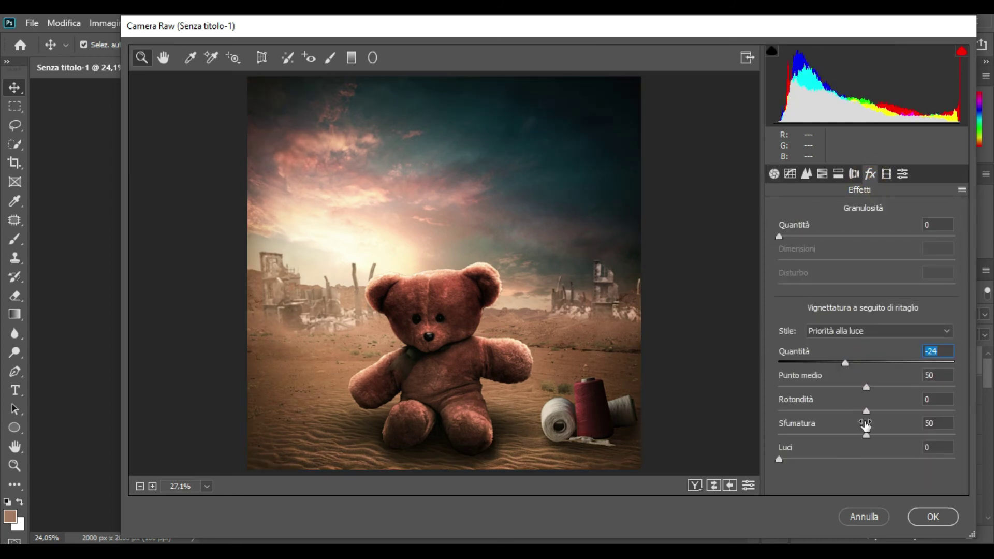
{"action": "left_click_drag", "start_coordinate": [866, 435], "coordinate": [848, 388]}
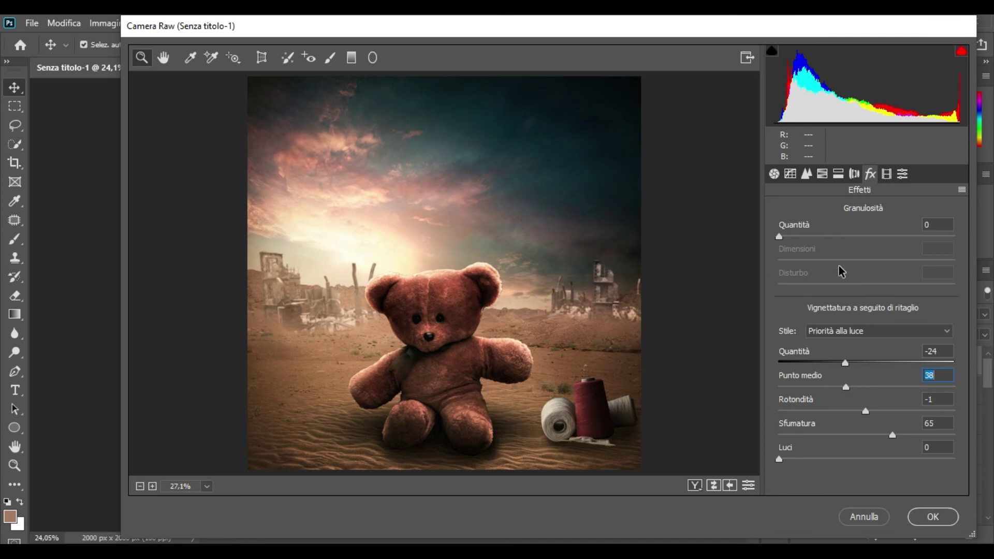
Set the HSL saturation to Rossi +51, Arancioni -8 and Blu -9, and the Blu luminance to +84
{"action": "left_click", "coordinate": [821, 176]}
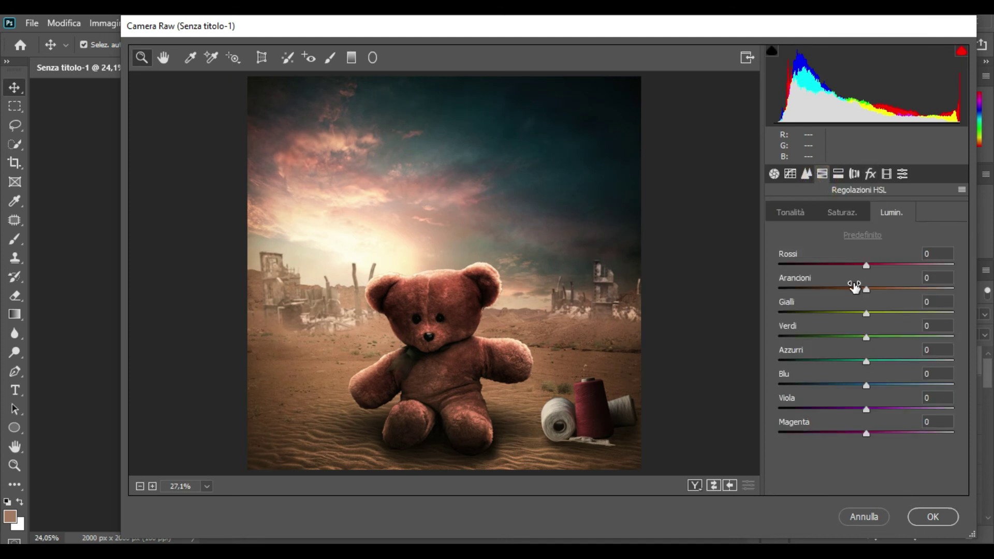
{"action": "left_click", "coordinate": [852, 217]}
{"action": "left_click_drag", "start_coordinate": [865, 288], "coordinate": [857, 286]}
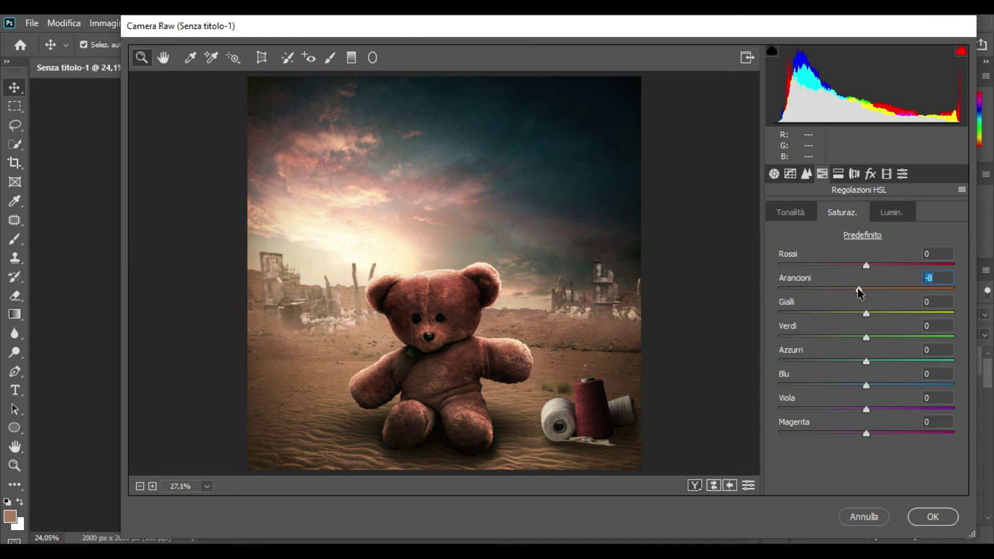
{"action": "left_click_drag", "start_coordinate": [867, 385], "coordinate": [941, 386]}
{"action": "left_click", "coordinate": [889, 224]}
{"action": "left_click_drag", "start_coordinate": [819, 371], "coordinate": [940, 368]}
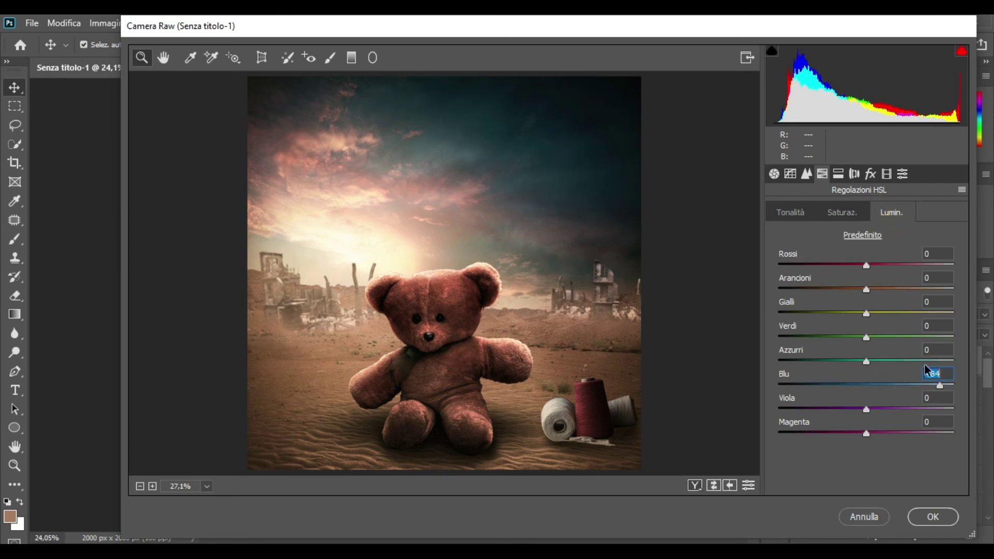
{"action": "left_click_drag", "start_coordinate": [882, 270], "coordinate": [914, 276]}
{"action": "left_click", "coordinate": [840, 213]}
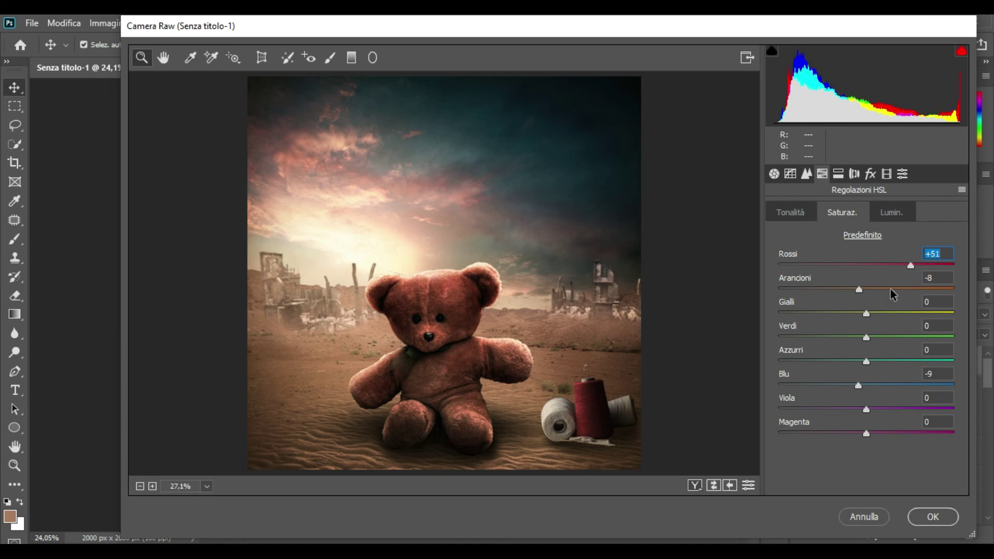
Shift the Blu hue slightly and apply the Camera Raw filter to the stamped layer
{"action": "left_click", "coordinate": [805, 217]}
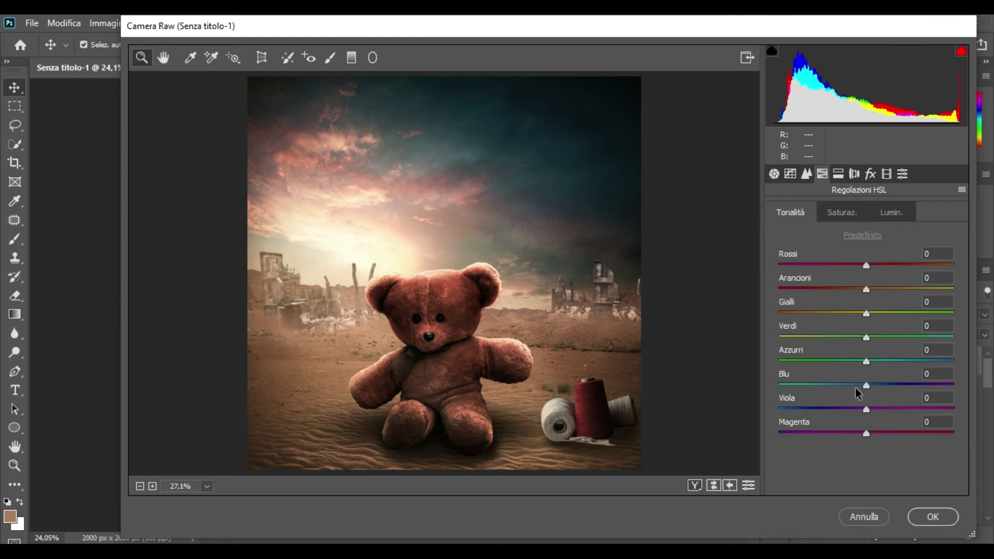
{"action": "left_click_drag", "start_coordinate": [868, 386], "coordinate": [897, 385]}
{"action": "left_click_drag", "start_coordinate": [834, 384], "coordinate": [860, 385]}
{"action": "left_click", "coordinate": [933, 517]}
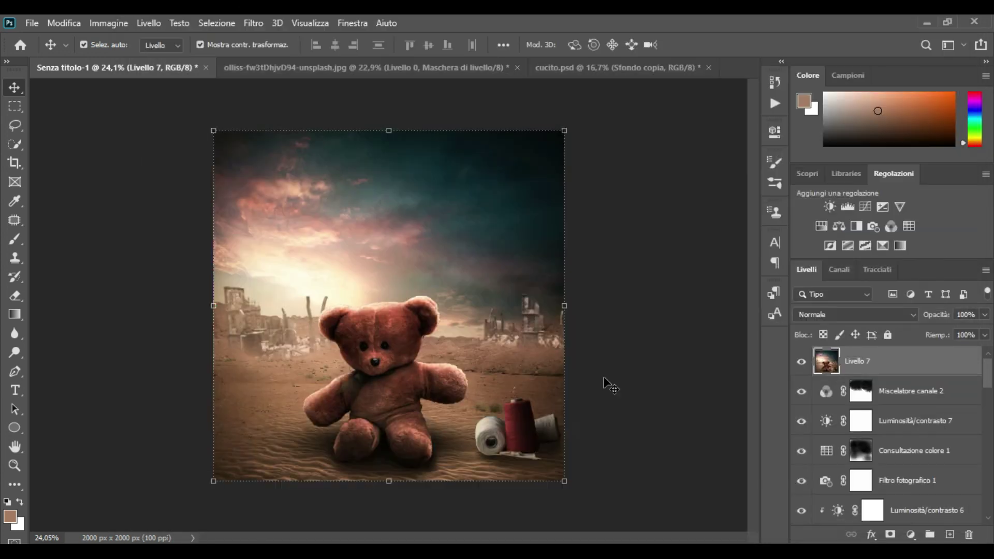
Compare the composite with and without the Camera Raw graded layer Livello 7
{"action": "left_click", "coordinate": [629, 371]}
{"action": "left_click", "coordinate": [801, 362]}
{"action": "left_click", "coordinate": [801, 363]}
{"action": "left_click", "coordinate": [801, 362]}
{"action": "left_click", "coordinate": [801, 363]}
{"action": "left_click", "coordinate": [684, 298]}
Open the photo of assorted buttons, clever-sparkle-ktU47o88mUY-unsplash.jpg
{"action": "left_click", "coordinate": [32, 23]}
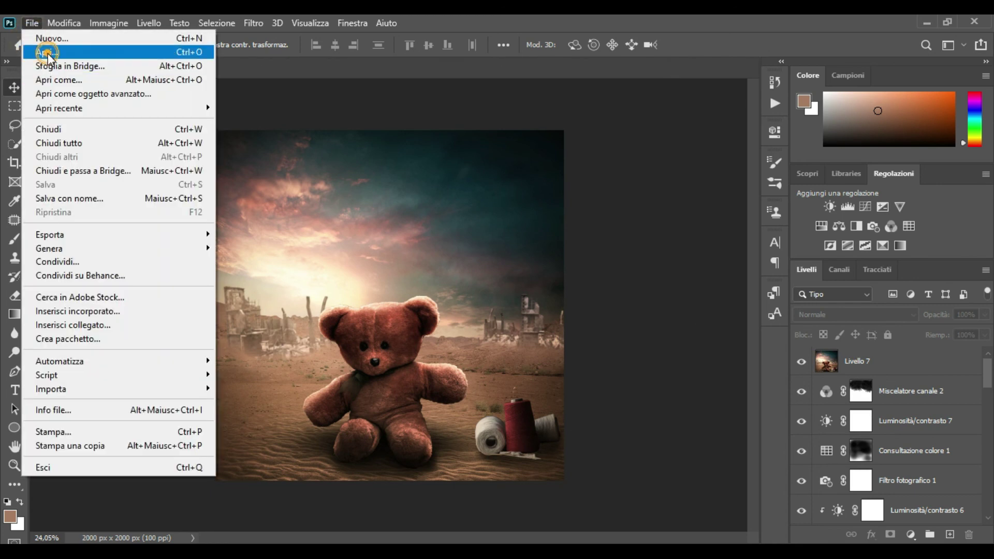
{"action": "left_click", "coordinate": [46, 52]}
{"action": "left_click", "coordinate": [422, 155]}
{"action": "double_click", "coordinate": [422, 158]}
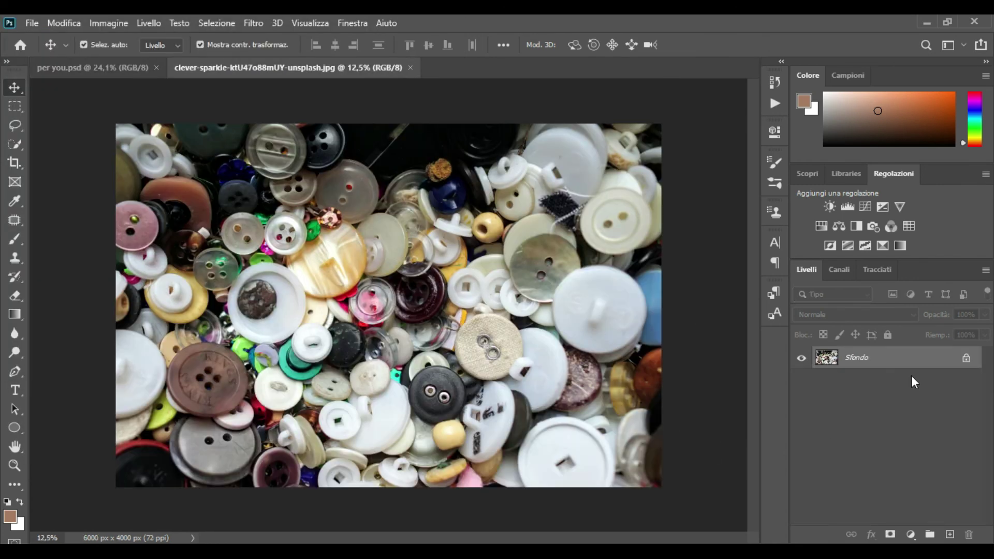
Set the Pen tool to Tracciato mode and duplicate the Sfondo layer of the buttons photo
{"action": "scroll", "coordinate": [207, 418], "scroll_direction": "up", "scroll_amount": 3}
{"action": "left_click", "coordinate": [14, 371]}
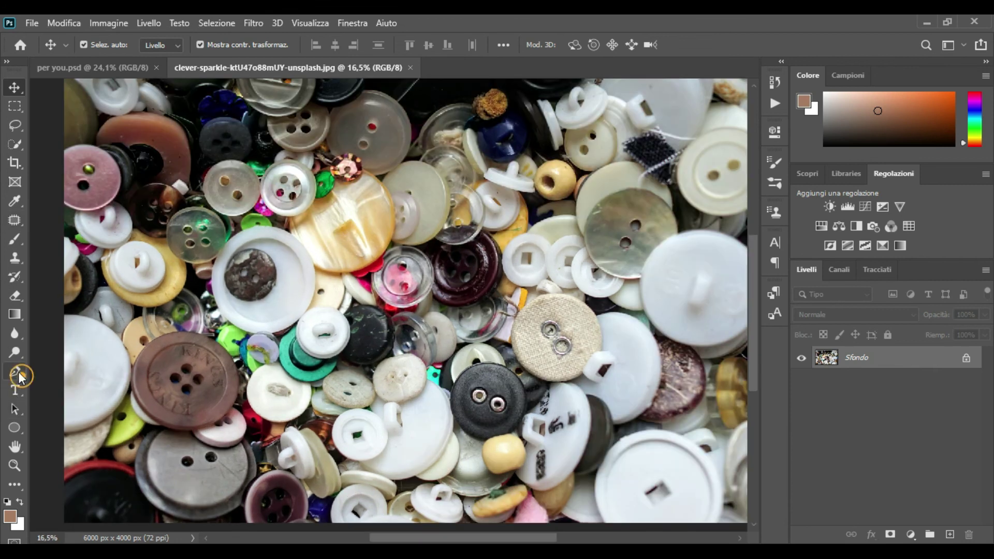
{"action": "scroll", "coordinate": [161, 348], "scroll_direction": "up", "scroll_amount": 3}
{"action": "left_click", "coordinate": [136, 371]}
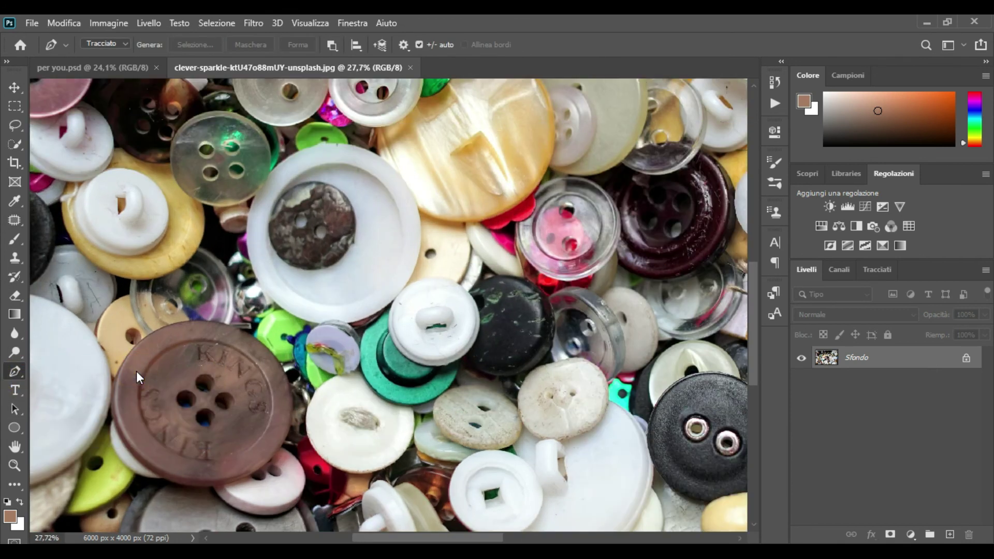
{"action": "left_click", "coordinate": [126, 45]}
{"action": "left_click", "coordinate": [103, 66]}
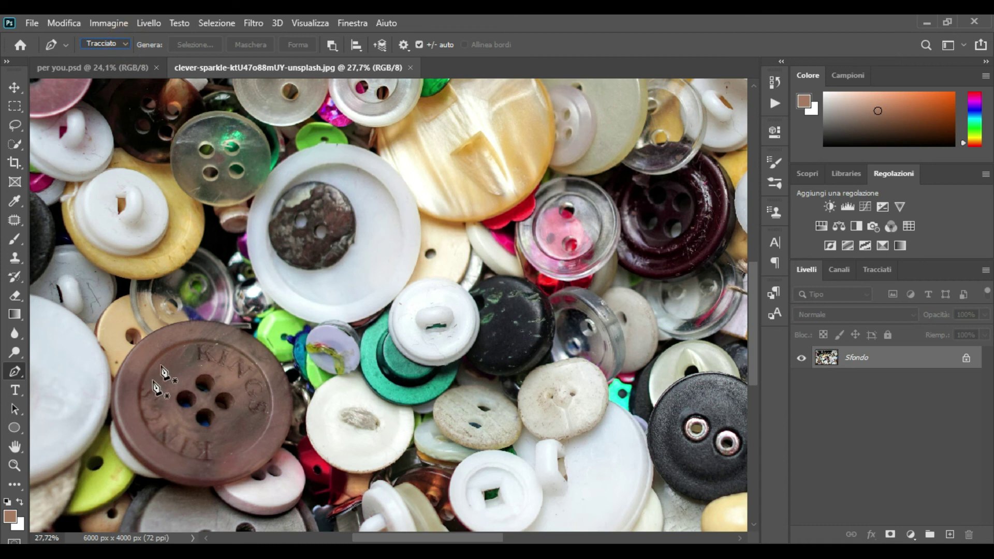
{"action": "key", "text": "ctrl+j"}
Trace a closed curved path around the edge of the brown four-hole KINGS button
{"action": "left_click", "coordinate": [170, 326]}
{"action": "left_click_drag", "start_coordinate": [289, 433], "coordinate": [278, 524]}
{"action": "mouse_move", "coordinate": [132, 400]}
{"action": "left_mouse_down"}
{"action": "mouse_move", "coordinate": [111, 383]}
{"action": "mouse_move", "coordinate": [124, 390]}
{"action": "left_mouse_up"}
{"action": "key", "text": "ctrl+z"}
{"action": "left_click_drag", "start_coordinate": [279, 524], "coordinate": [283, 429]}
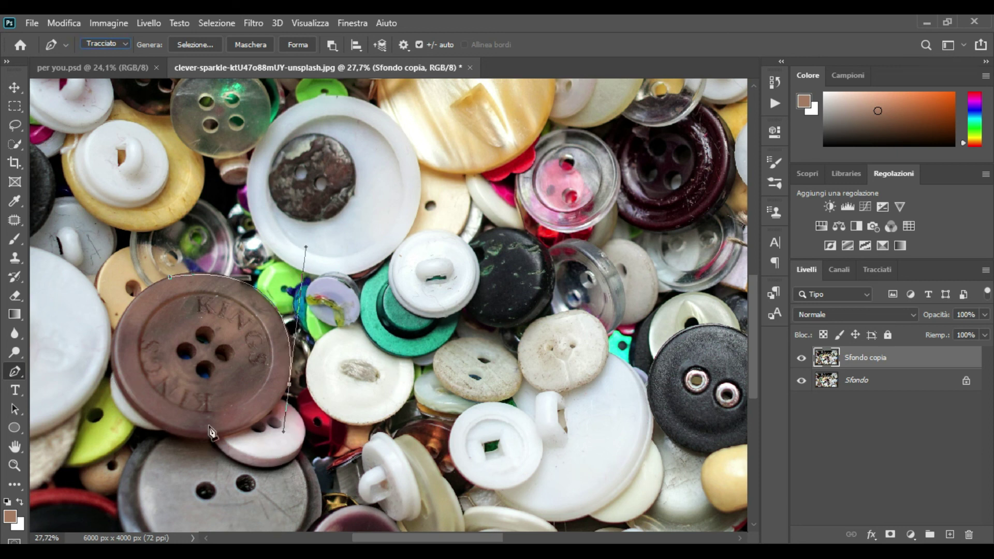
{"action": "left_click_drag", "start_coordinate": [141, 416], "coordinate": [105, 375]}
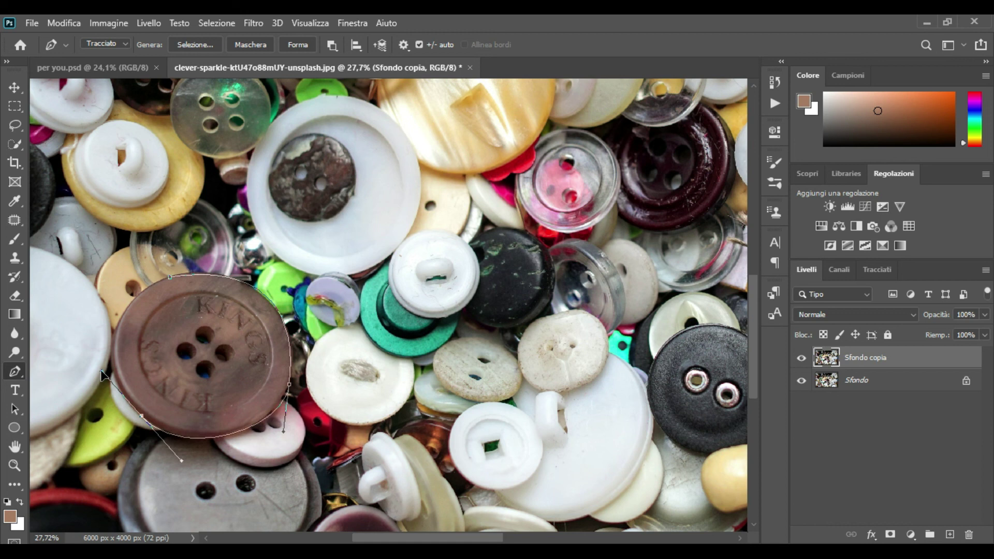
{"action": "left_click_drag", "start_coordinate": [170, 278], "coordinate": [240, 253]}
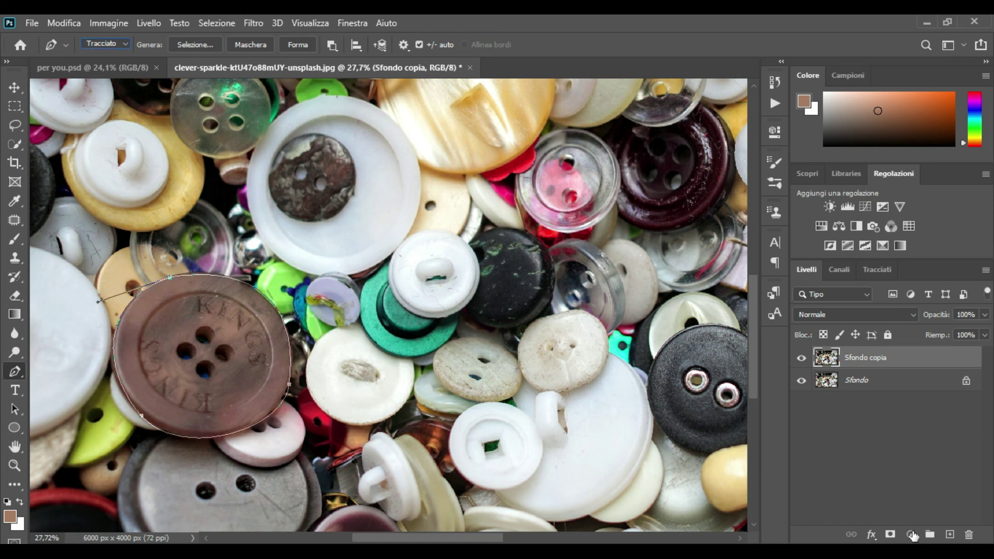
Turn the path into a selection with 0 px feather and isolate the button with a layer mask, inverting it and hiding Sfondo
{"action": "right_click", "coordinate": [243, 307]}
{"action": "left_click", "coordinate": [311, 281]}
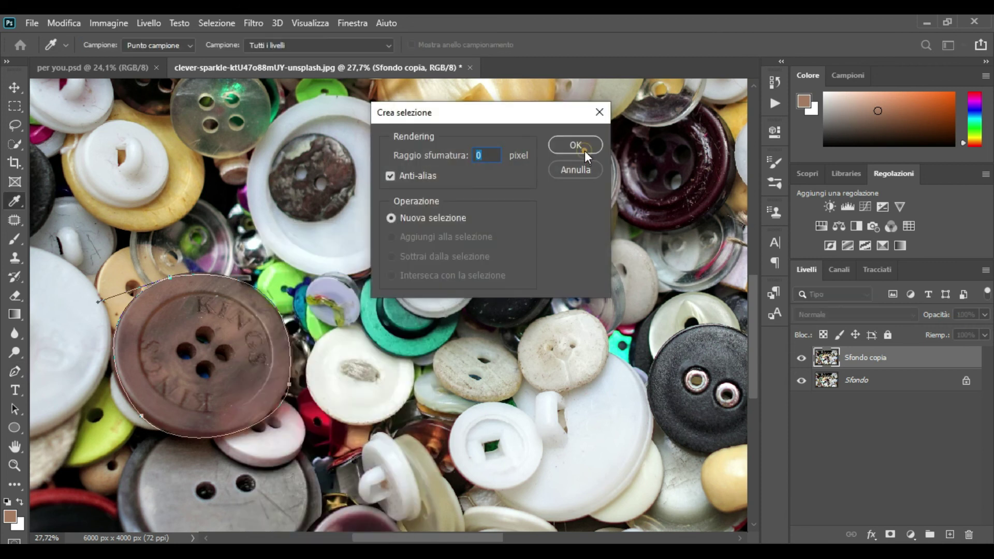
{"action": "left_click", "coordinate": [576, 146]}
{"action": "left_click", "coordinate": [891, 535]}
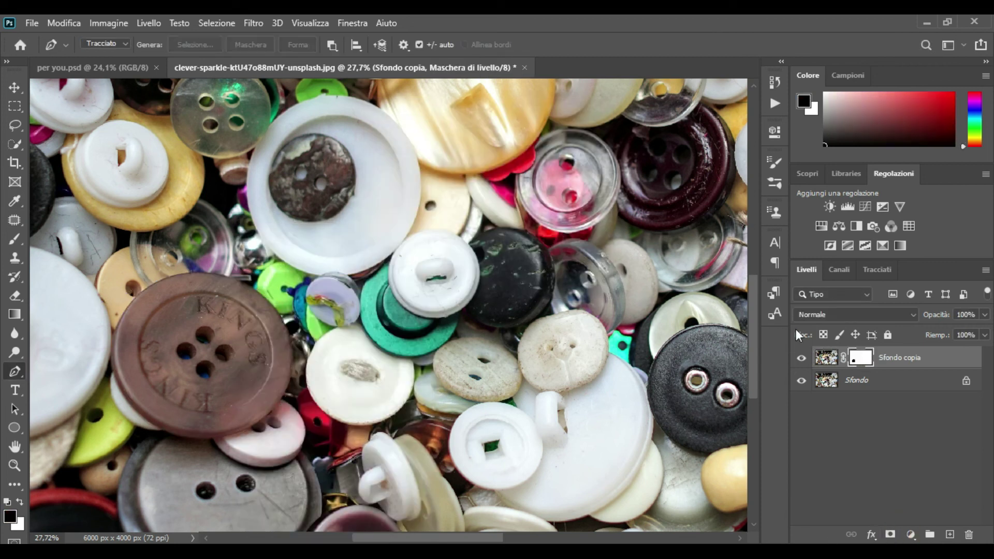
{"action": "left_click", "coordinate": [801, 382]}
{"action": "key", "text": "ctrl+i"}
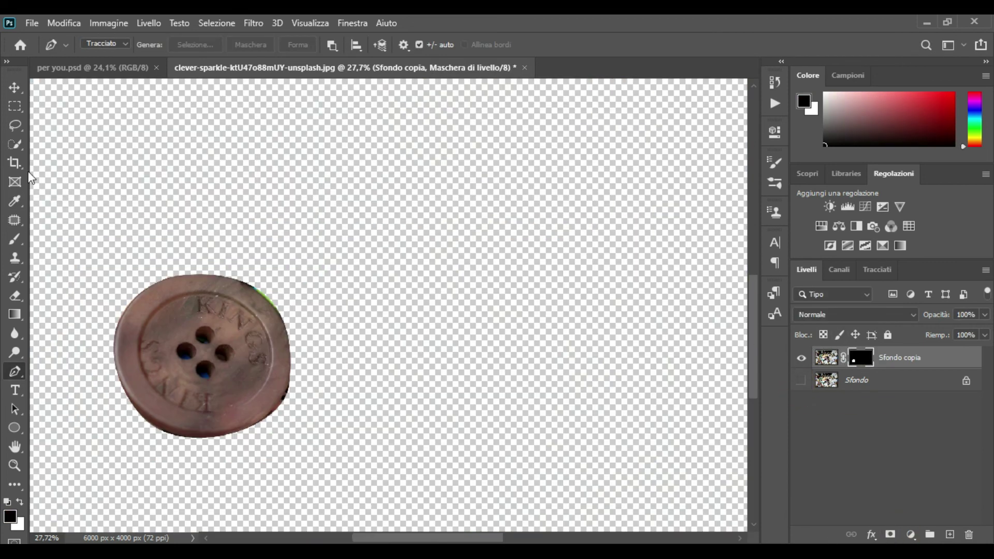
Set up a hard-edged 56 px Tondo morbido brush with 100% opacity for painting on the button's layer mask
{"action": "left_click", "coordinate": [15, 87]}
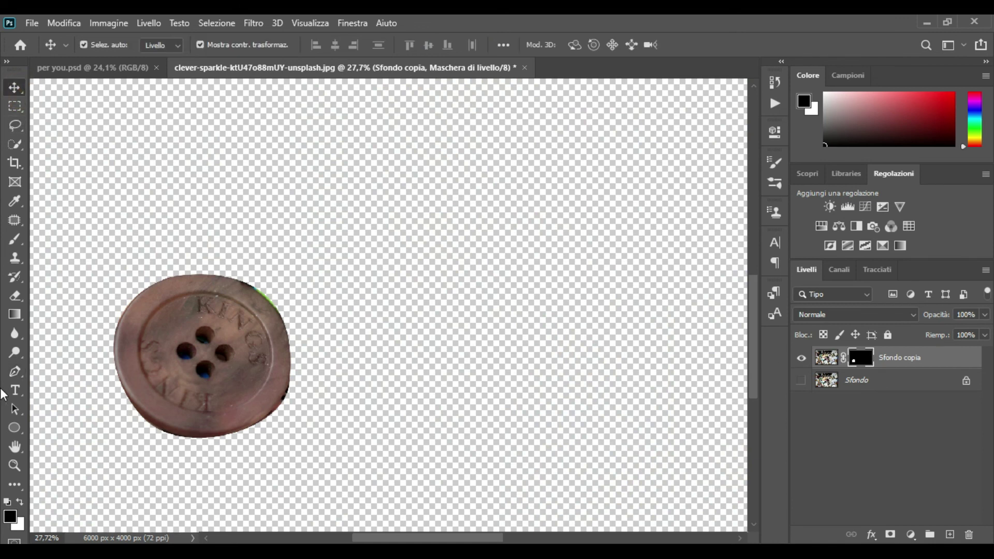
{"action": "left_click", "coordinate": [14, 239]}
{"action": "left_click", "coordinate": [776, 184]}
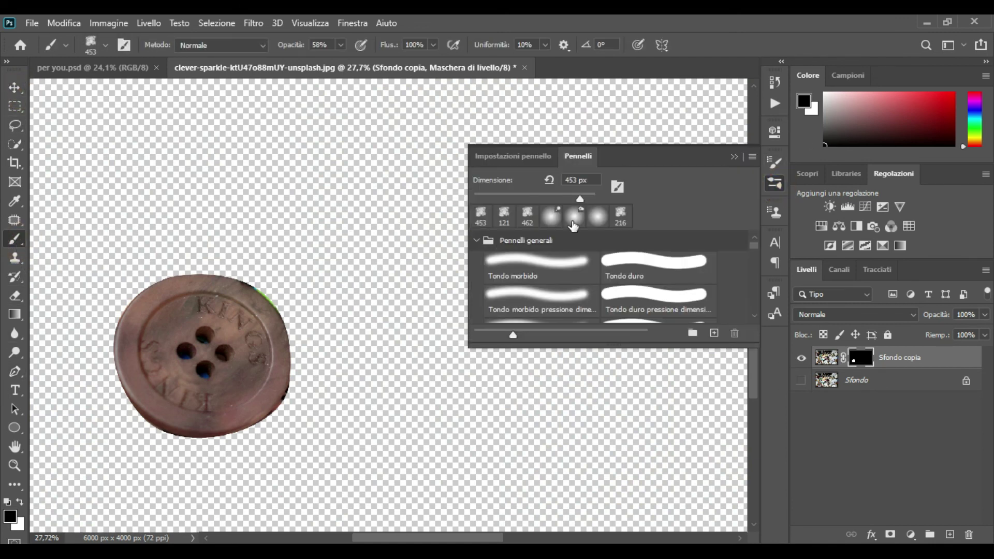
{"action": "scroll", "coordinate": [576, 222], "scroll_direction": "up", "scroll_amount": 1}
{"action": "left_click", "coordinate": [547, 261]}
{"action": "left_click", "coordinate": [734, 156]}
{"action": "left_click_drag", "start_coordinate": [288, 45], "coordinate": [305, 45]}
{"action": "left_click_drag", "start_coordinate": [295, 402], "coordinate": [309, 409]}
{"action": "left_click", "coordinate": [104, 48]}
{"action": "left_click_drag", "start_coordinate": [99, 122], "coordinate": [189, 126]}
Paint black on the Sfondo copia mask to clean the leftover fringes along the button's upper-right and lower-right edges
{"action": "left_click", "coordinate": [299, 396]}
{"action": "left_click", "coordinate": [294, 401]}
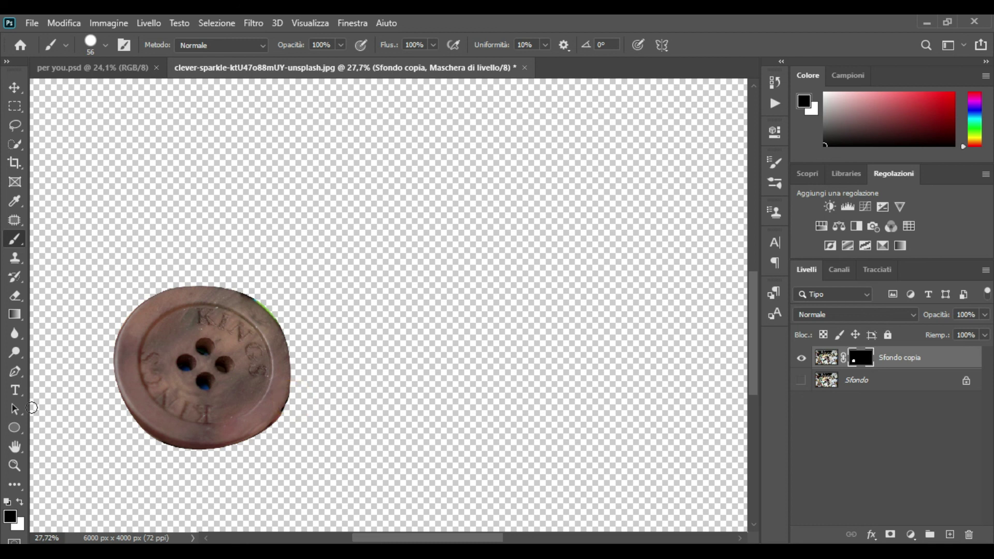
{"action": "scroll", "coordinate": [267, 293], "scroll_direction": "up", "scroll_amount": 6}
{"action": "scroll", "coordinate": [269, 394], "scroll_direction": "up", "scroll_amount": 4}
{"action": "mouse_move", "coordinate": [251, 348]}
{"action": "left_mouse_down"}
{"action": "mouse_move", "coordinate": [288, 388]}
{"action": "mouse_move", "coordinate": [316, 394]}
{"action": "left_mouse_up"}
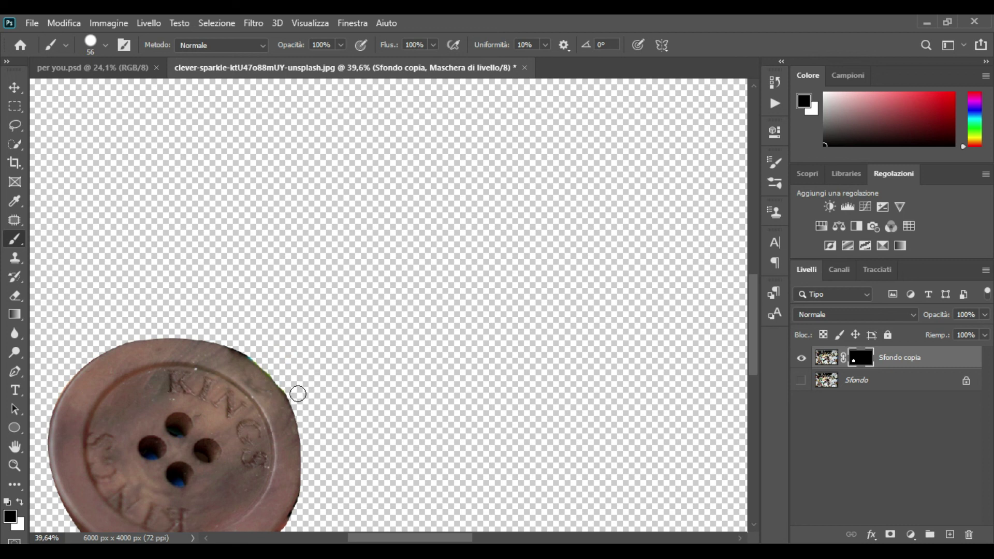
{"action": "left_click", "coordinate": [291, 389]}
{"action": "left_click", "coordinate": [293, 390]}
{"action": "left_click_drag", "start_coordinate": [291, 390], "coordinate": [295, 402]}
{"action": "scroll", "coordinate": [301, 399], "scroll_direction": "down", "scroll_amount": 2}
{"action": "mouse_move", "coordinate": [285, 509]}
{"action": "left_mouse_down"}
{"action": "mouse_move", "coordinate": [305, 474]}
{"action": "mouse_move", "coordinate": [295, 501]}
{"action": "left_mouse_up"}
{"action": "left_click", "coordinate": [288, 505]}
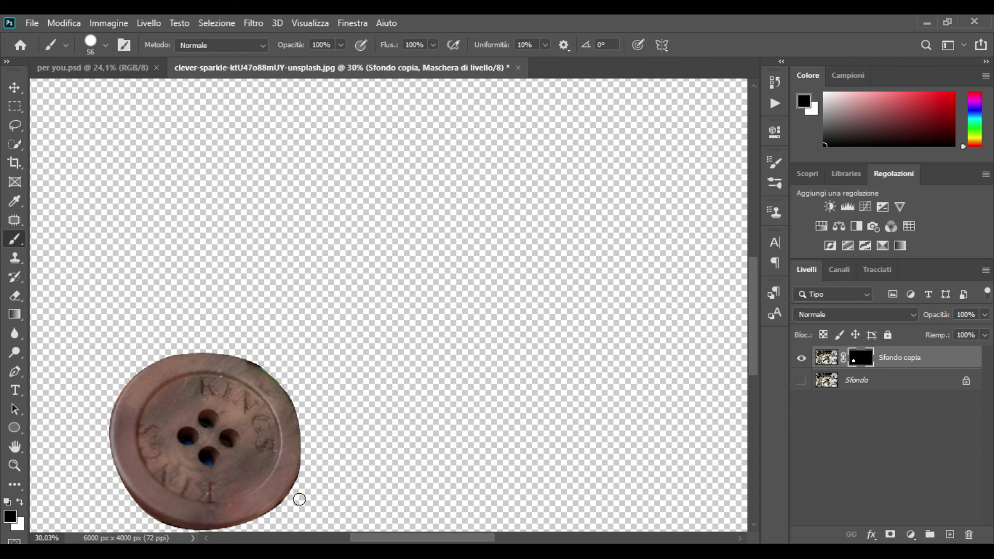
{"action": "left_click", "coordinate": [294, 496]}
Move the cut-out button layer into the per you.psd composite
{"action": "scroll", "coordinate": [308, 450], "scroll_direction": "down", "scroll_amount": 3}
{"action": "key", "text": "v"}
{"action": "left_click_drag", "start_coordinate": [184, 394], "coordinate": [326, 328]}
{"action": "left_click_drag", "start_coordinate": [390, 354], "coordinate": [397, 359]}
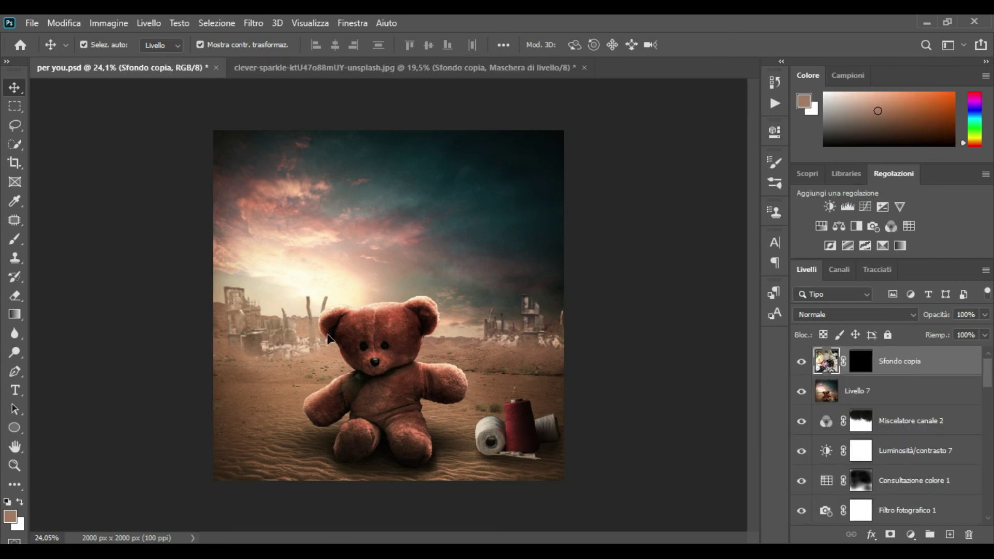
Flip and scale the button layer to -11.26% and place it over the bear's eye on the right side of the face
{"action": "scroll", "coordinate": [329, 336], "scroll_direction": "down", "scroll_amount": 5}
{"action": "left_click_drag", "start_coordinate": [640, 158], "coordinate": [321, 371]}
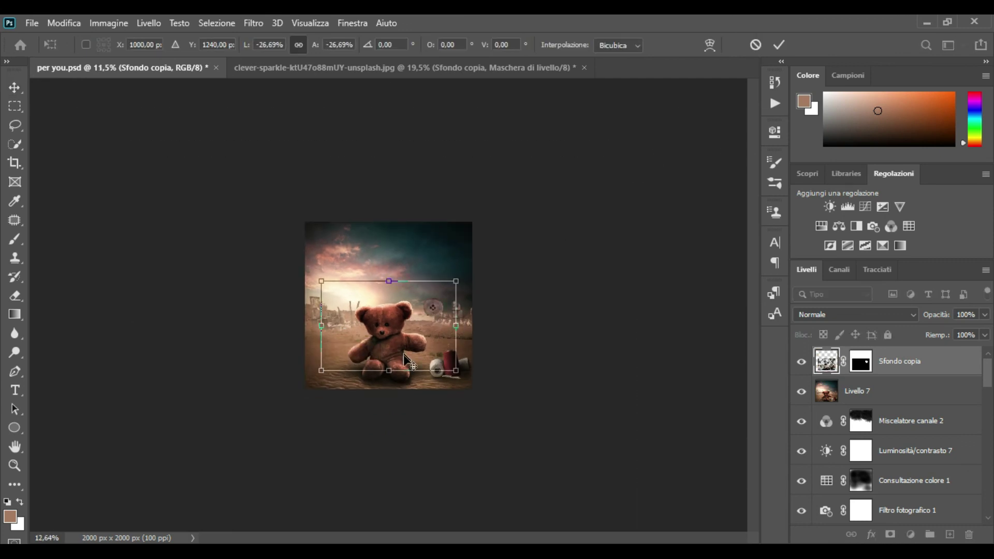
{"action": "scroll", "coordinate": [403, 355], "scroll_direction": "up", "scroll_amount": 3}
{"action": "left_click_drag", "start_coordinate": [449, 318], "coordinate": [394, 340]}
{"action": "scroll", "coordinate": [394, 337], "scroll_direction": "up", "scroll_amount": 3}
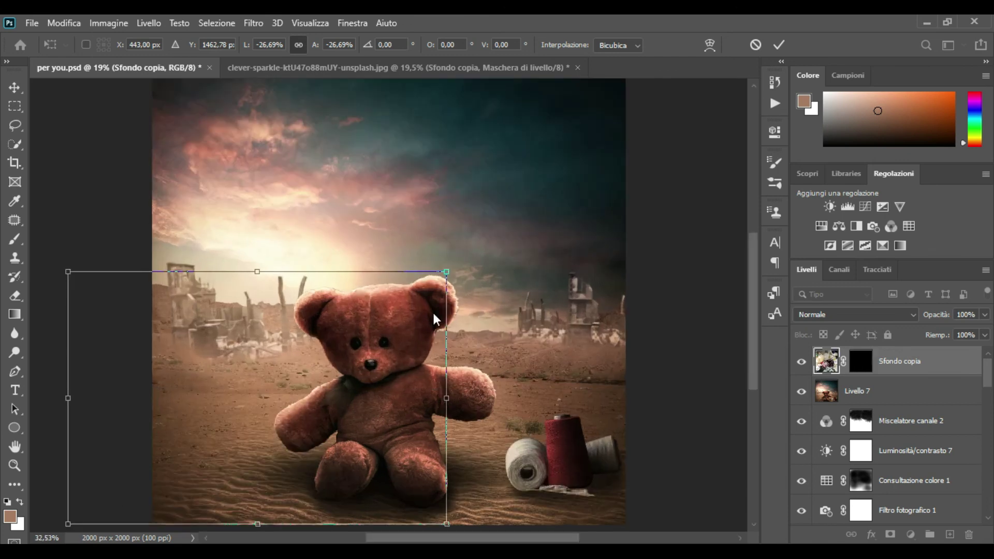
{"action": "left_click_drag", "start_coordinate": [446, 271], "coordinate": [396, 345]}
{"action": "left_click_drag", "start_coordinate": [417, 304], "coordinate": [435, 368]}
{"action": "left_click", "coordinate": [780, 45]}
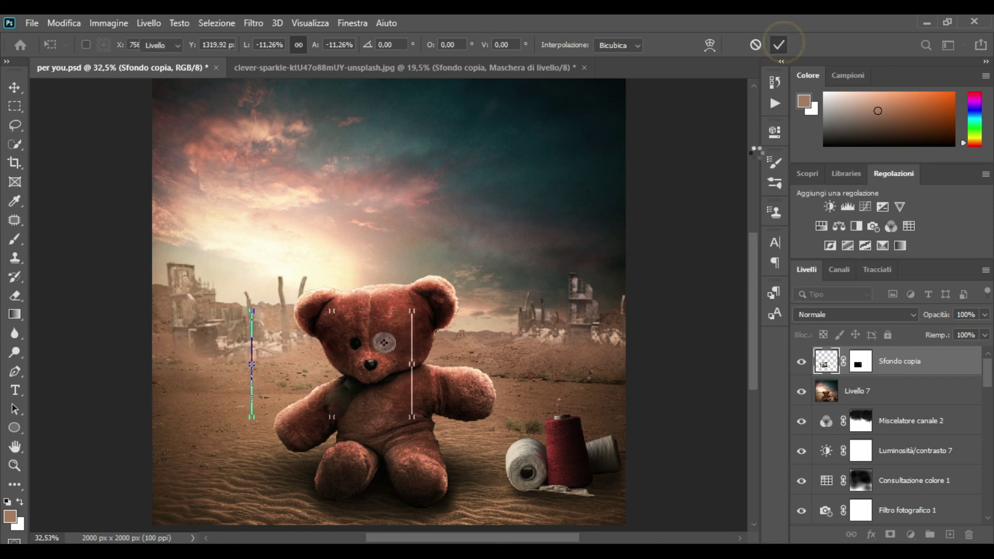
Add a Luminosità/contrasto adjustment clipped to the button, with brightness -57 and contrast 78
{"action": "left_click", "coordinate": [911, 534]}
{"action": "left_click", "coordinate": [886, 325]}
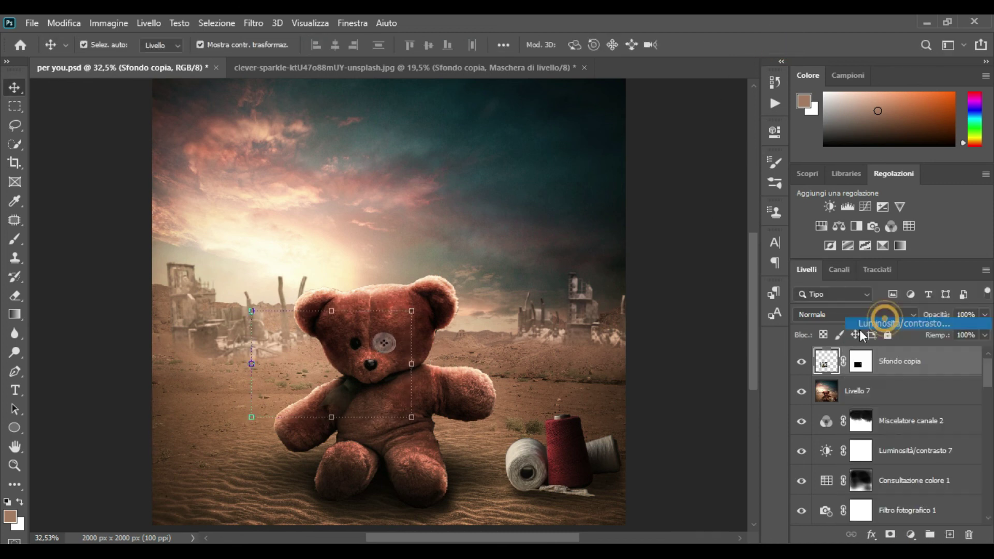
{"action": "left_click", "coordinate": [650, 374]}
{"action": "left_click_drag", "start_coordinate": [650, 243], "coordinate": [726, 242]}
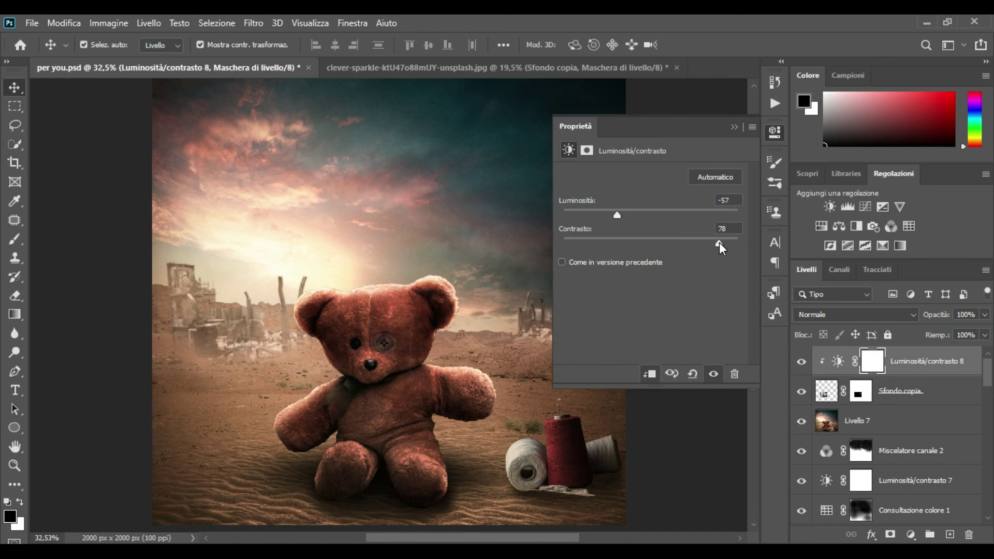
{"action": "left_click", "coordinate": [734, 127]}
Paint black on the brightness adjustment's mask over the button, using a brush with 0% hardness and 61% opacity
{"action": "left_click", "coordinate": [18, 241]}
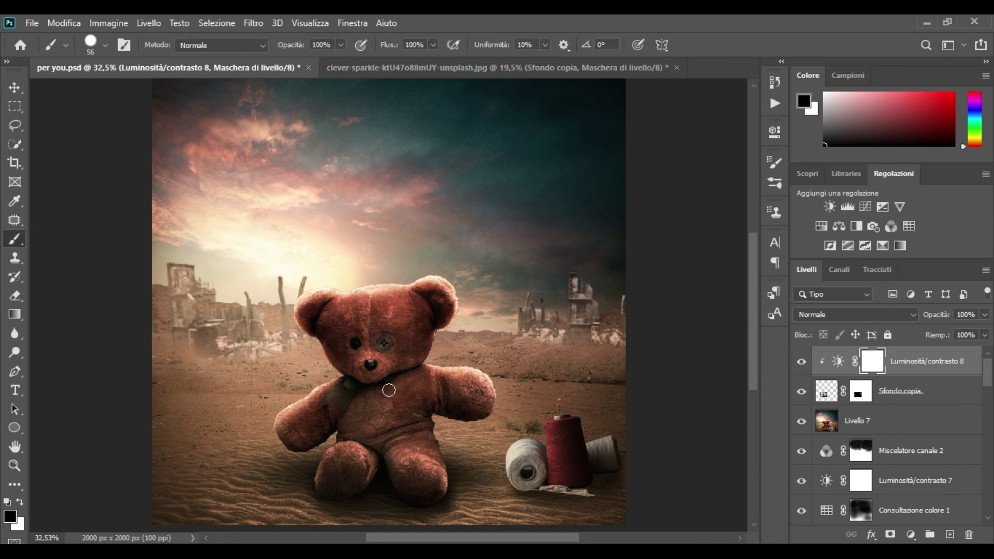
{"action": "left_click_drag", "start_coordinate": [281, 45], "coordinate": [254, 49]}
{"action": "mouse_move", "coordinate": [370, 354]}
{"action": "left_mouse_down"}
{"action": "mouse_move", "coordinate": [368, 340]}
{"action": "mouse_move", "coordinate": [382, 334]}
{"action": "left_mouse_up"}
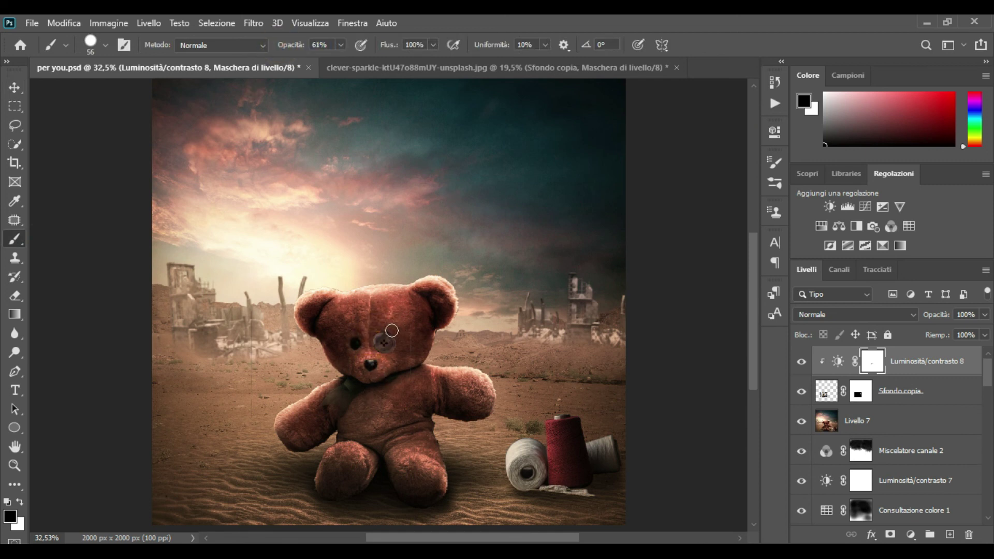
{"action": "key", "text": "ctrl+z"}
{"action": "left_click", "coordinate": [106, 46]}
{"action": "left_click_drag", "start_coordinate": [115, 122], "coordinate": [78, 123]}
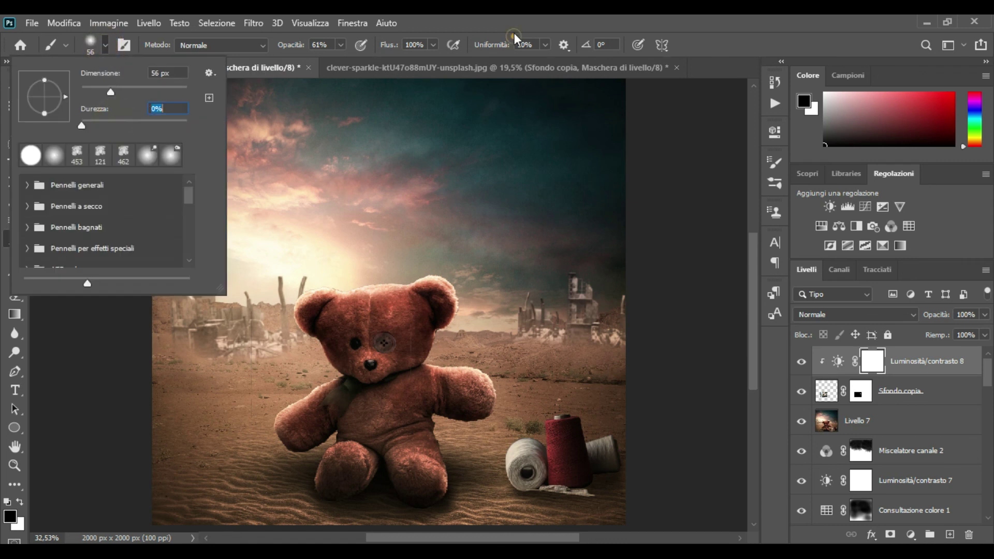
{"action": "left_click", "coordinate": [514, 37]}
{"action": "mouse_move", "coordinate": [382, 329]}
{"action": "left_mouse_down"}
{"action": "mouse_move", "coordinate": [399, 367]}
{"action": "mouse_move", "coordinate": [399, 345]}
{"action": "mouse_move", "coordinate": [373, 332]}
{"action": "mouse_move", "coordinate": [393, 330]}
{"action": "mouse_move", "coordinate": [412, 377]}
{"action": "mouse_move", "coordinate": [403, 358]}
{"action": "mouse_move", "coordinate": [367, 372]}
{"action": "left_mouse_up"}
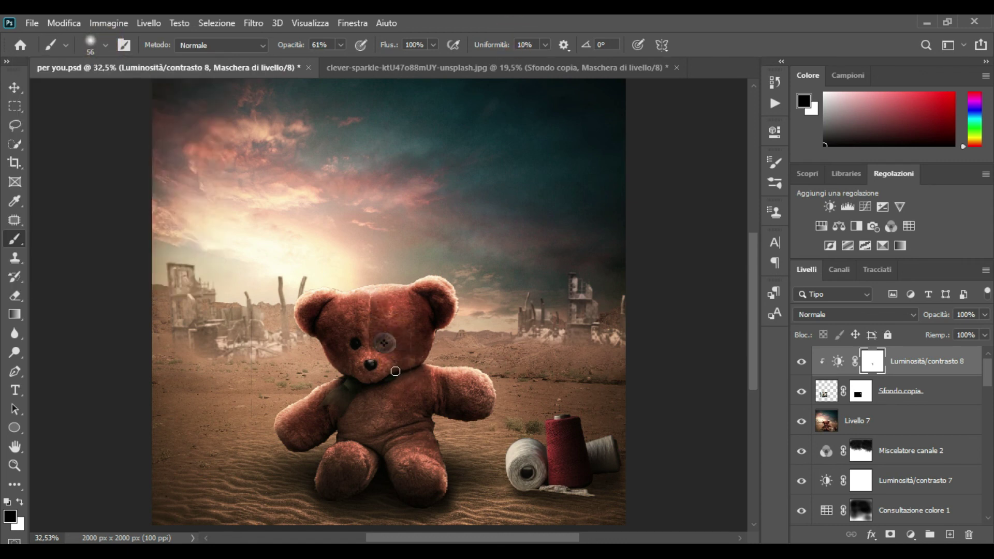
Add a clipped layer directly above the button layer and shade the button with a soft black brush at 5% opacity
{"action": "scroll", "coordinate": [395, 369], "scroll_direction": "up", "scroll_amount": 3}
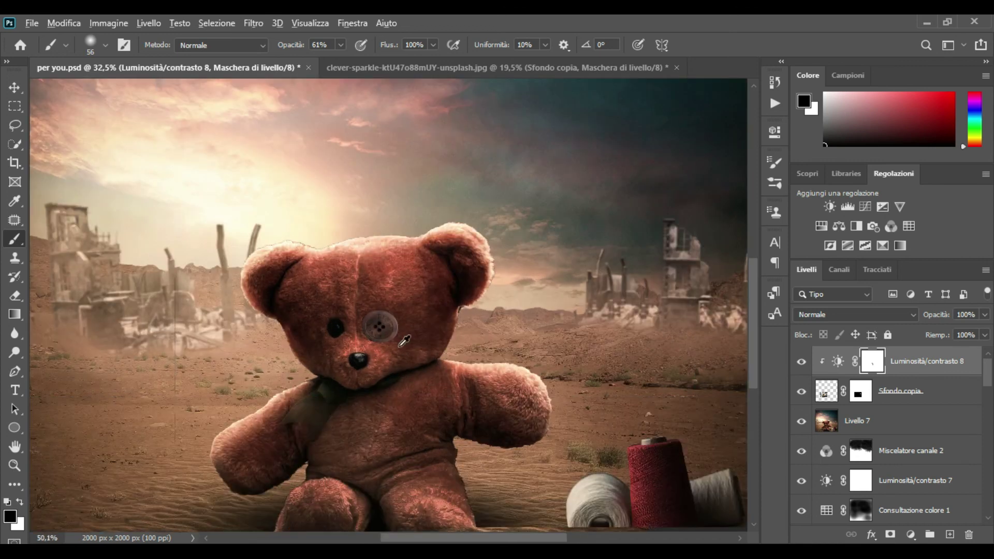
{"action": "left_click", "coordinate": [918, 398]}
{"action": "left_click", "coordinate": [950, 535]}
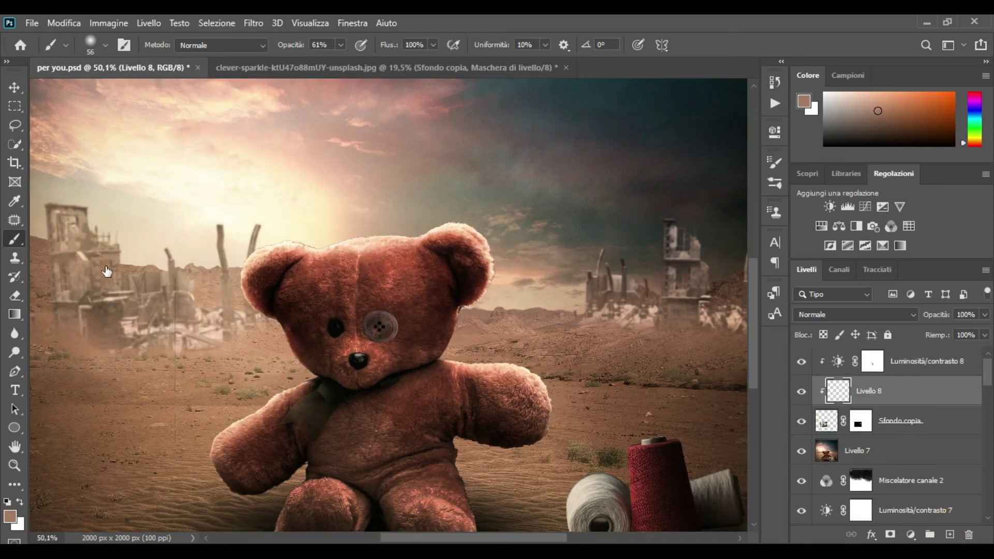
{"action": "left_click", "coordinate": [10, 503]}
{"action": "left_click_drag", "start_coordinate": [289, 43], "coordinate": [244, 48]}
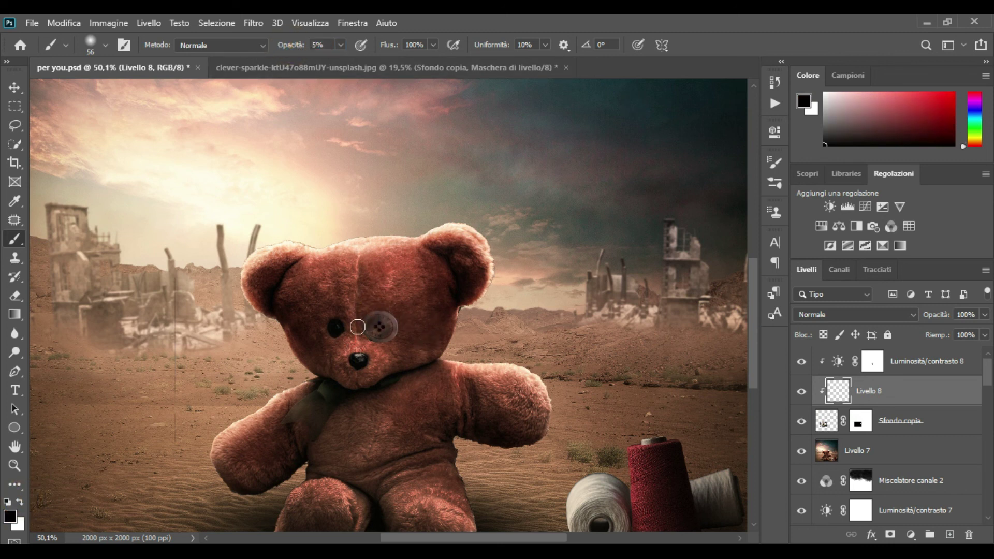
{"action": "mouse_move", "coordinate": [369, 341]}
{"action": "left_mouse_down"}
{"action": "mouse_move", "coordinate": [417, 355]}
{"action": "mouse_move", "coordinate": [397, 340]}
{"action": "mouse_move", "coordinate": [409, 361]}
{"action": "mouse_move", "coordinate": [319, 264]}
{"action": "mouse_move", "coordinate": [420, 349]}
{"action": "left_mouse_up"}
{"action": "mouse_move", "coordinate": [393, 346]}
{"action": "left_mouse_down"}
{"action": "mouse_move", "coordinate": [354, 315]}
{"action": "mouse_move", "coordinate": [367, 367]}
{"action": "left_mouse_up"}
{"action": "mouse_move", "coordinate": [361, 318]}
{"action": "left_mouse_down"}
{"action": "mouse_move", "coordinate": [389, 354]}
{"action": "mouse_move", "coordinate": [390, 294]}
{"action": "left_mouse_up"}
{"action": "left_click_drag", "start_coordinate": [371, 308], "coordinate": [403, 379]}
{"action": "mouse_move", "coordinate": [373, 350]}
{"action": "left_mouse_down"}
{"action": "mouse_move", "coordinate": [409, 342]}
{"action": "mouse_move", "coordinate": [415, 369]}
{"action": "left_mouse_up"}
Add a Tonalità/saturazione adjustment clipped to the button, with hue +1 and saturation +14
{"action": "left_click", "coordinate": [918, 423]}
{"action": "left_click", "coordinate": [911, 534]}
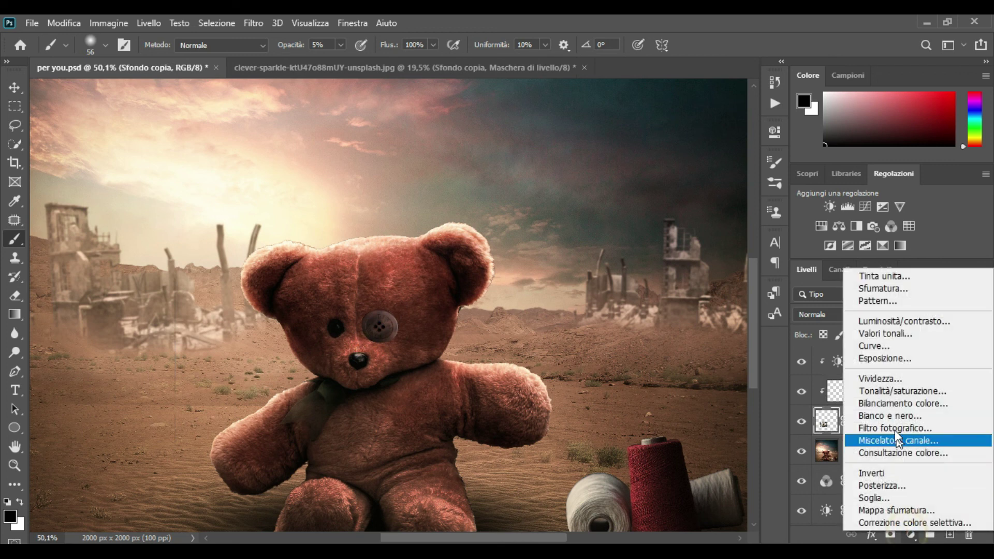
{"action": "left_click", "coordinate": [903, 391]}
{"action": "left_click", "coordinate": [651, 374]}
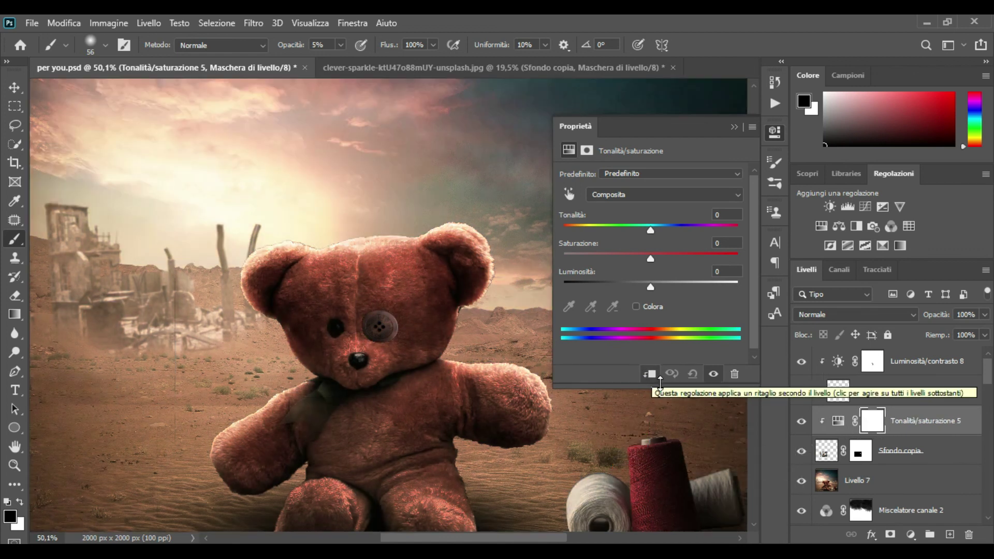
{"action": "left_click_drag", "start_coordinate": [651, 258], "coordinate": [613, 255]}
{"action": "left_click", "coordinate": [655, 259]}
{"action": "left_click_drag", "start_coordinate": [653, 228], "coordinate": [664, 257]}
{"action": "left_click", "coordinate": [714, 375]}
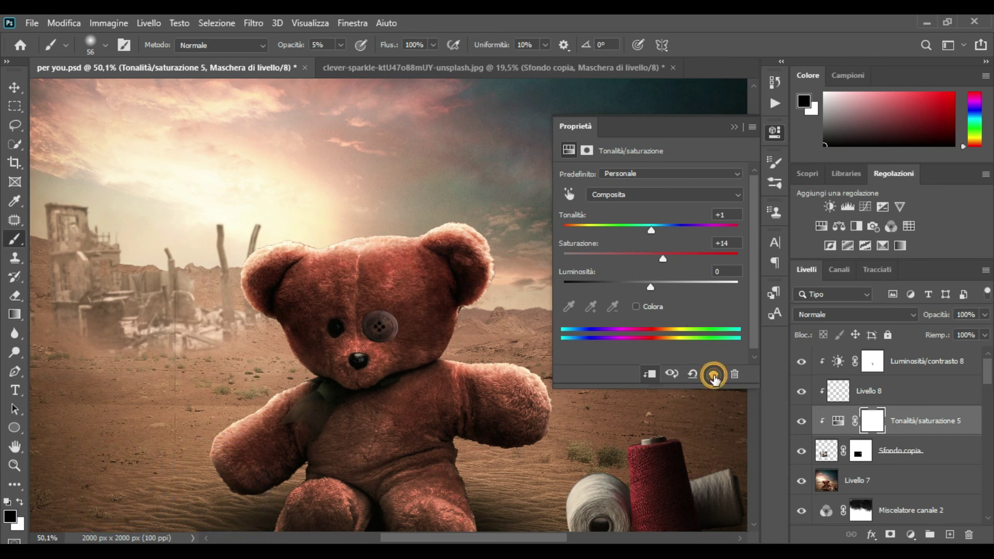
{"action": "left_click", "coordinate": [734, 127]}
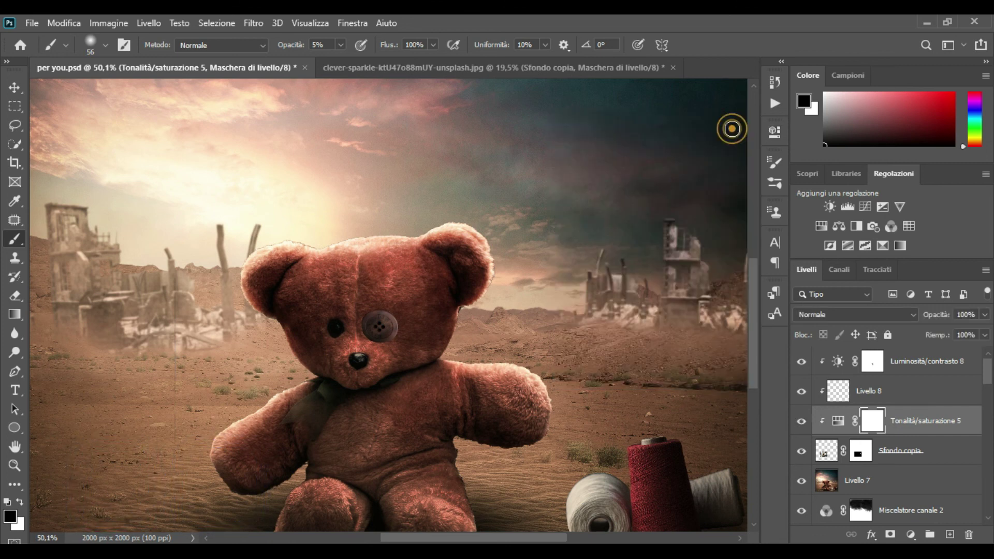
Add a Curve adjustment above all layers, lifting the RGB black point slightly and nudging the shadow input inward
{"action": "scroll", "coordinate": [253, 234], "scroll_direction": "down", "scroll_amount": 5}
{"action": "left_click", "coordinate": [14, 87]}
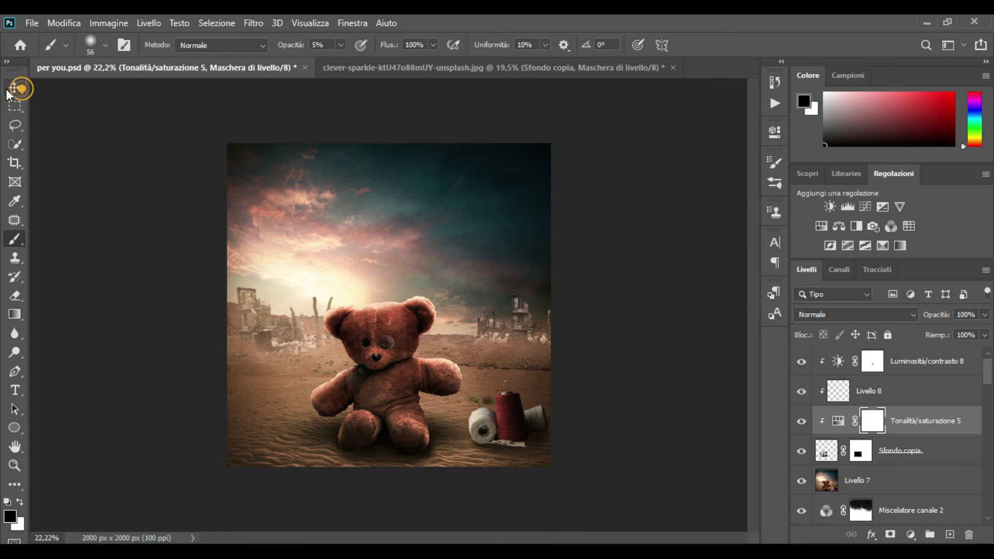
{"action": "left_click", "coordinate": [98, 163]}
{"action": "left_click", "coordinate": [911, 535]}
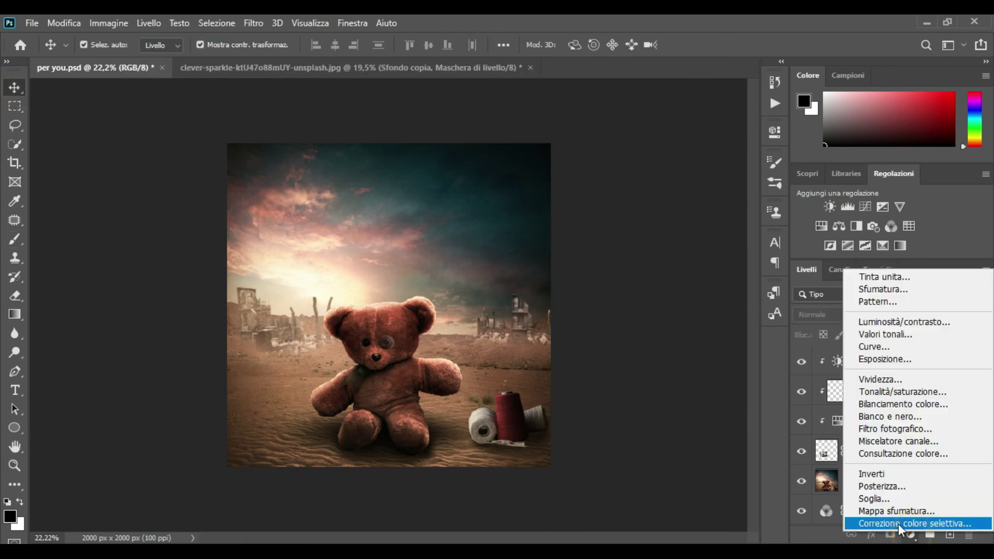
{"action": "left_click", "coordinate": [871, 347]}
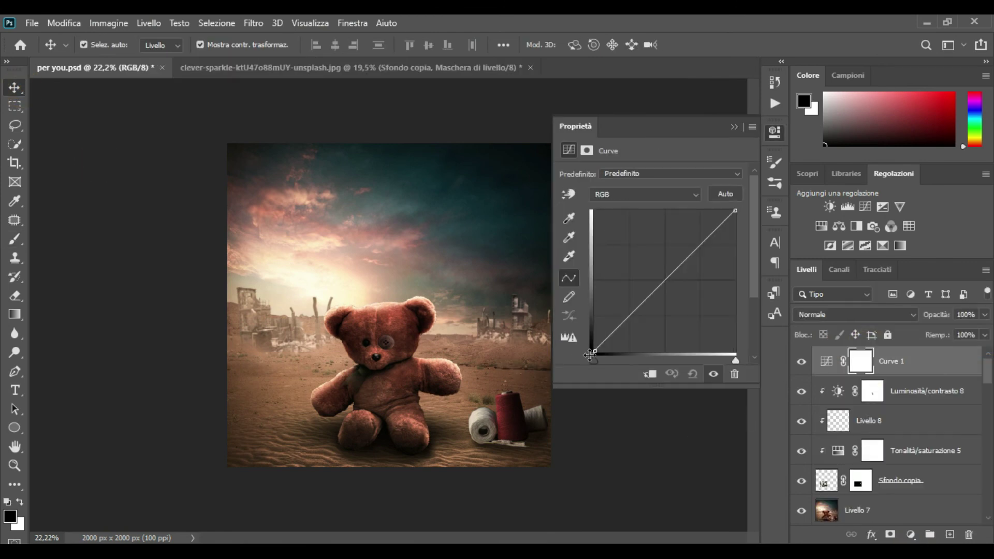
{"action": "left_click_drag", "start_coordinate": [594, 351], "coordinate": [594, 344]}
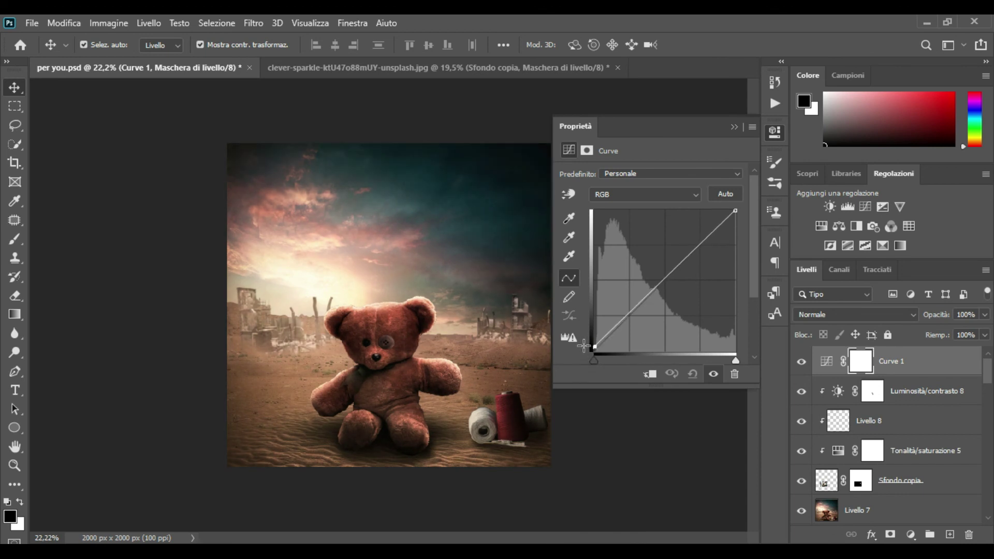
{"action": "left_click_drag", "start_coordinate": [593, 363], "coordinate": [596, 361]}
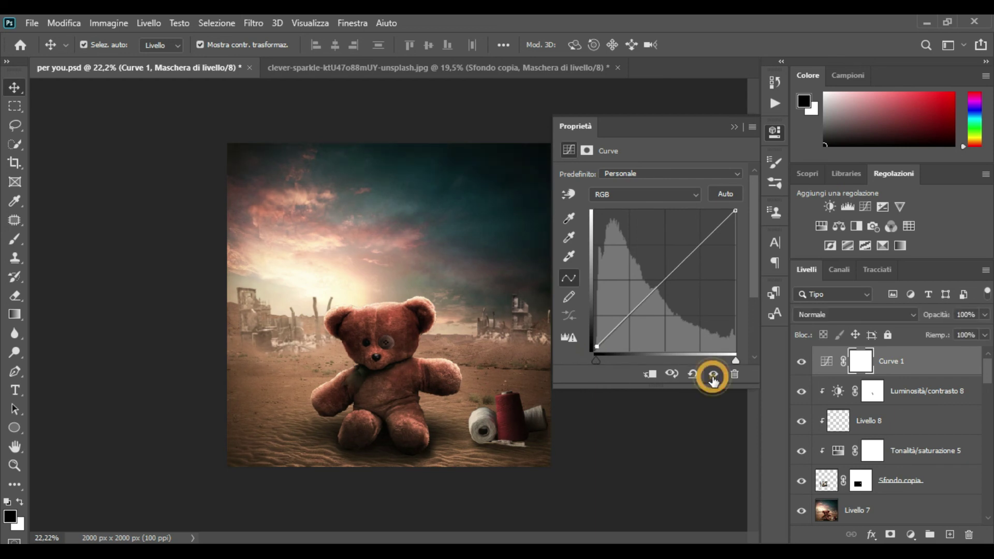
{"action": "left_click", "coordinate": [734, 127]}
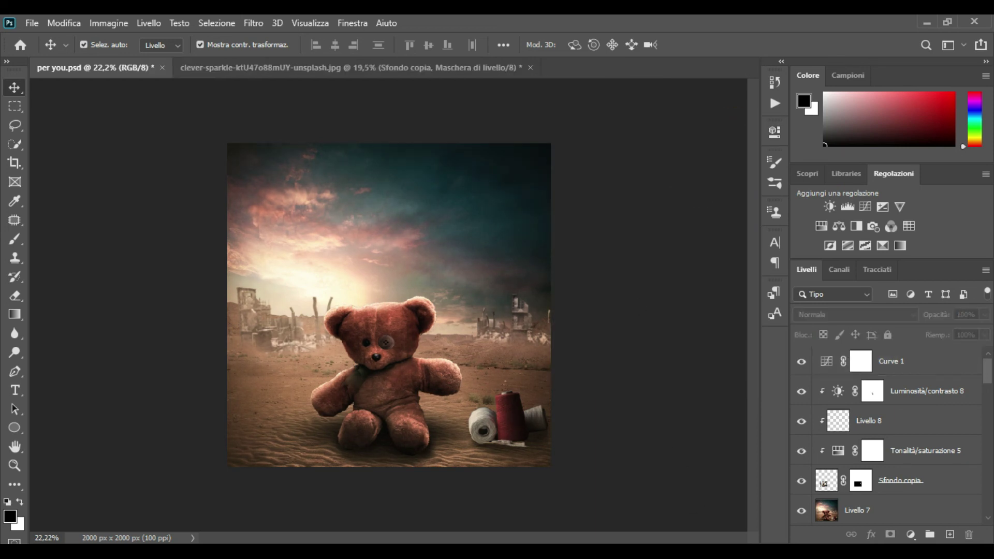